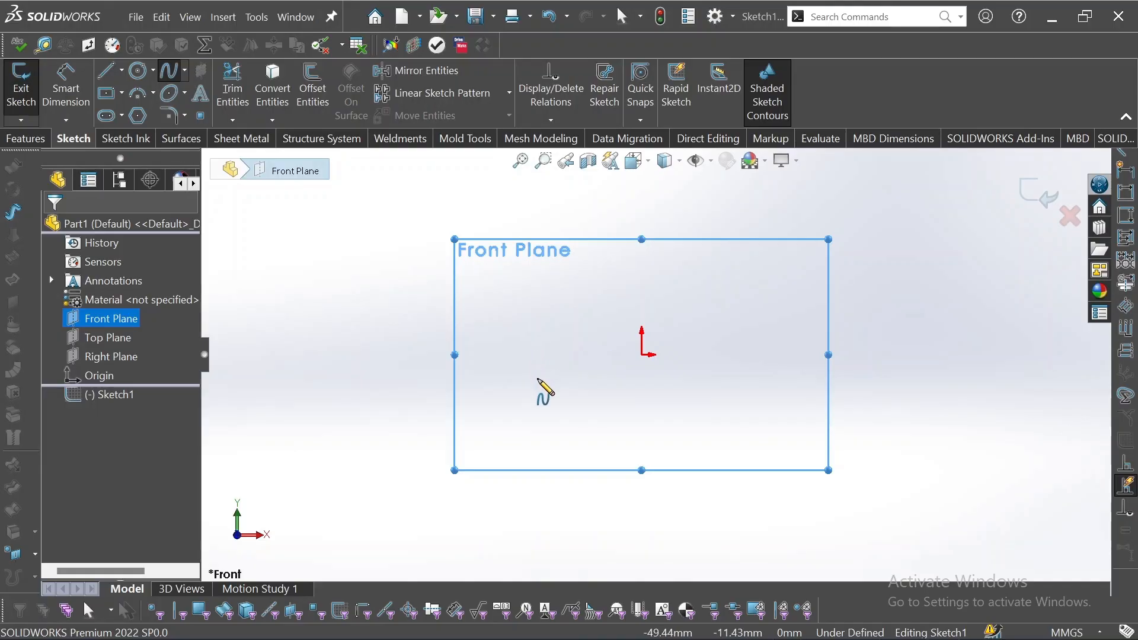
Sketch a vertical line about 73 mm long on the Front Plane, running from above down to the origin.
key(Escape)
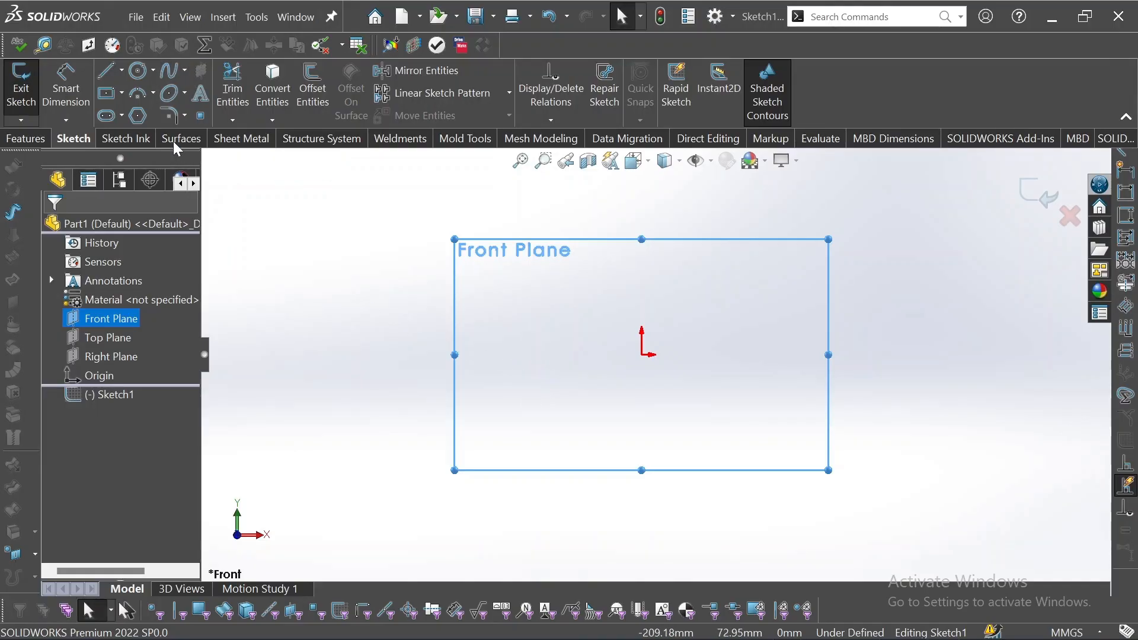
click(121, 71)
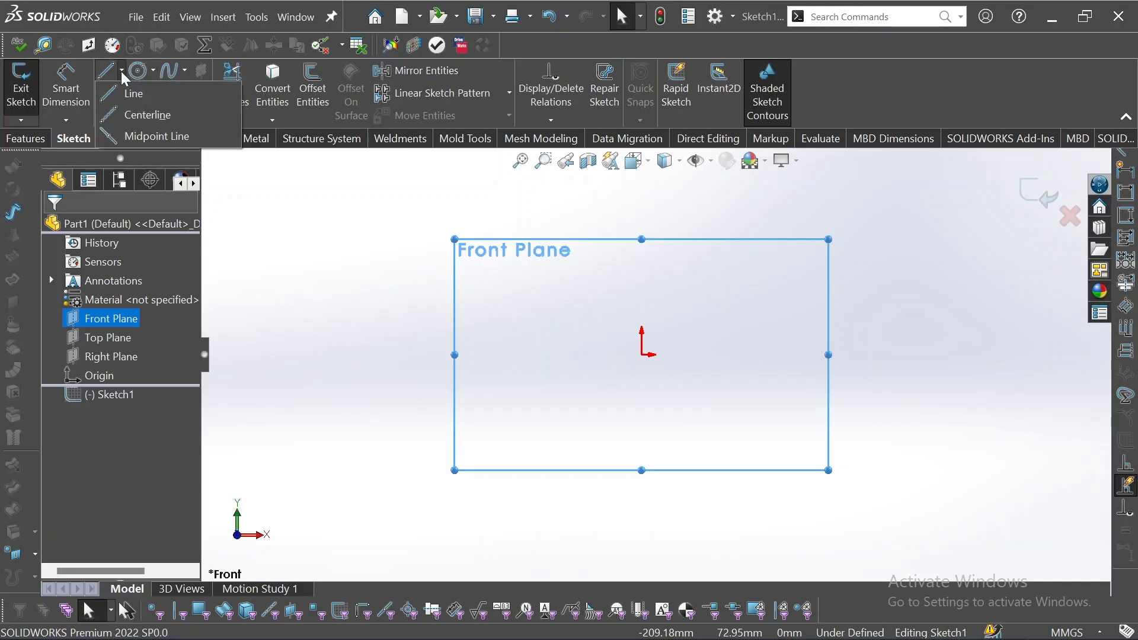
click(122, 87)
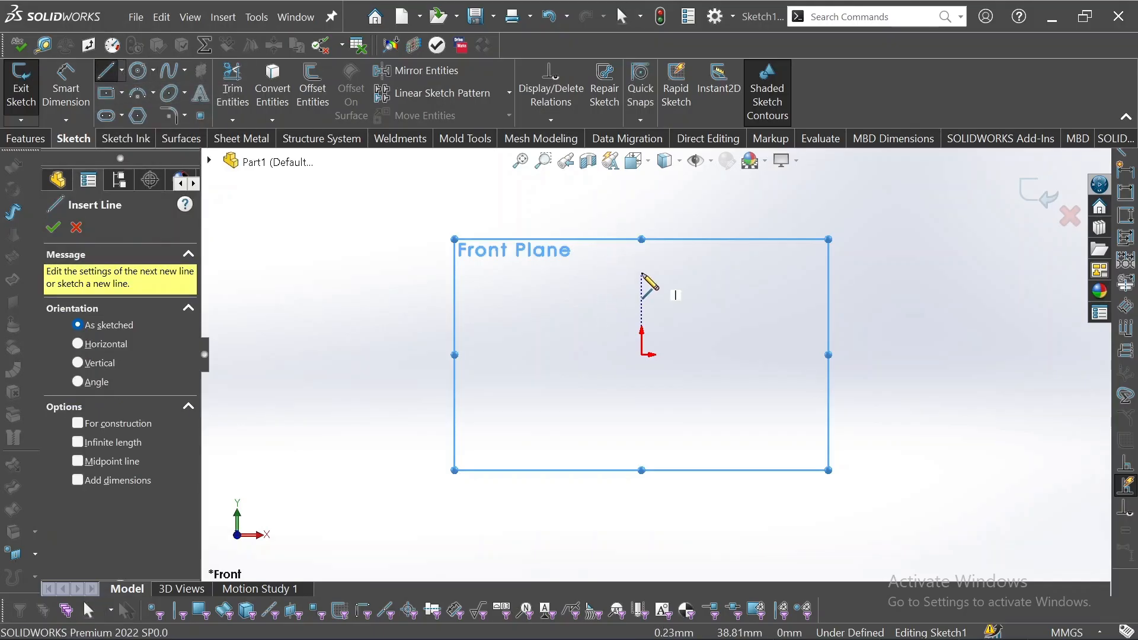
click(642, 202)
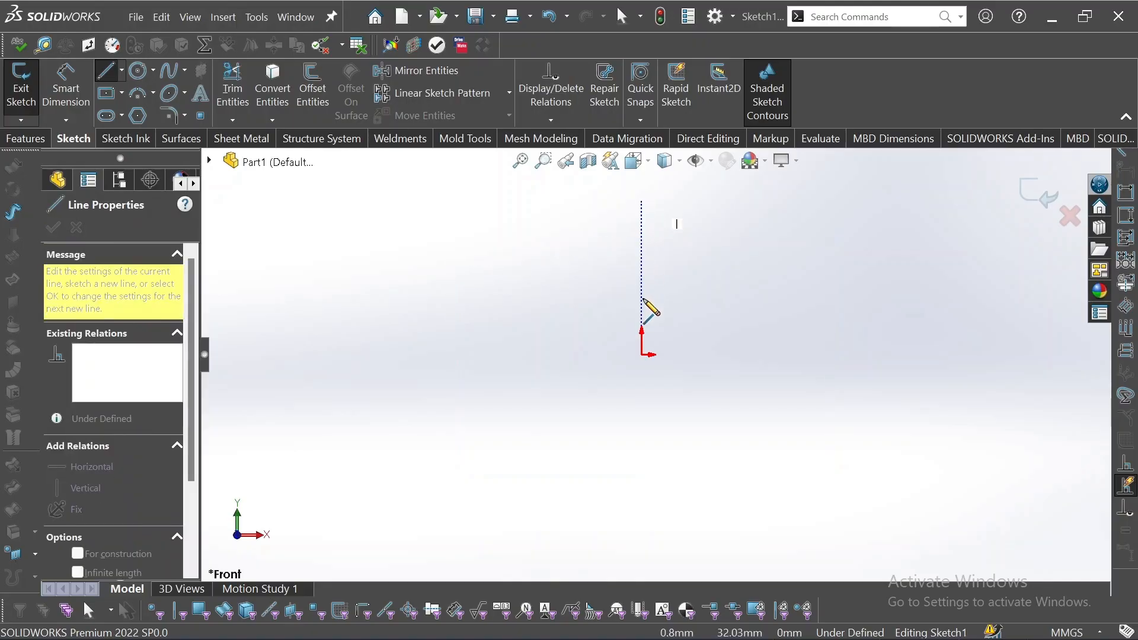
click(642, 355)
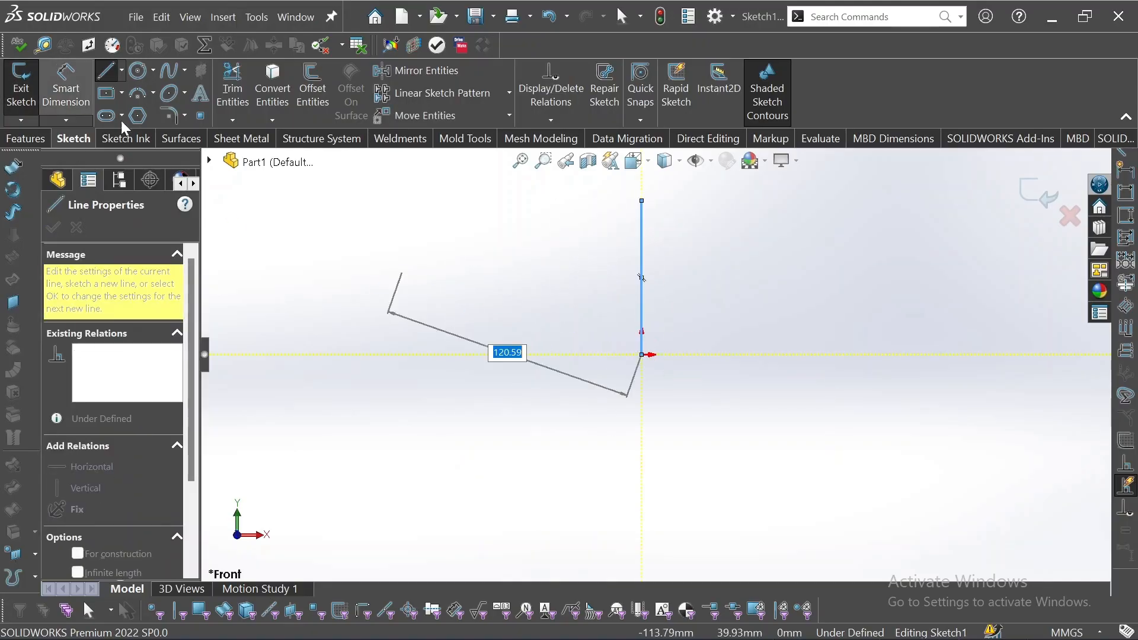
Sketch a horizontal midpoint line at the origin's height, centred left of the origin and extending past it.
click(121, 70)
click(145, 136)
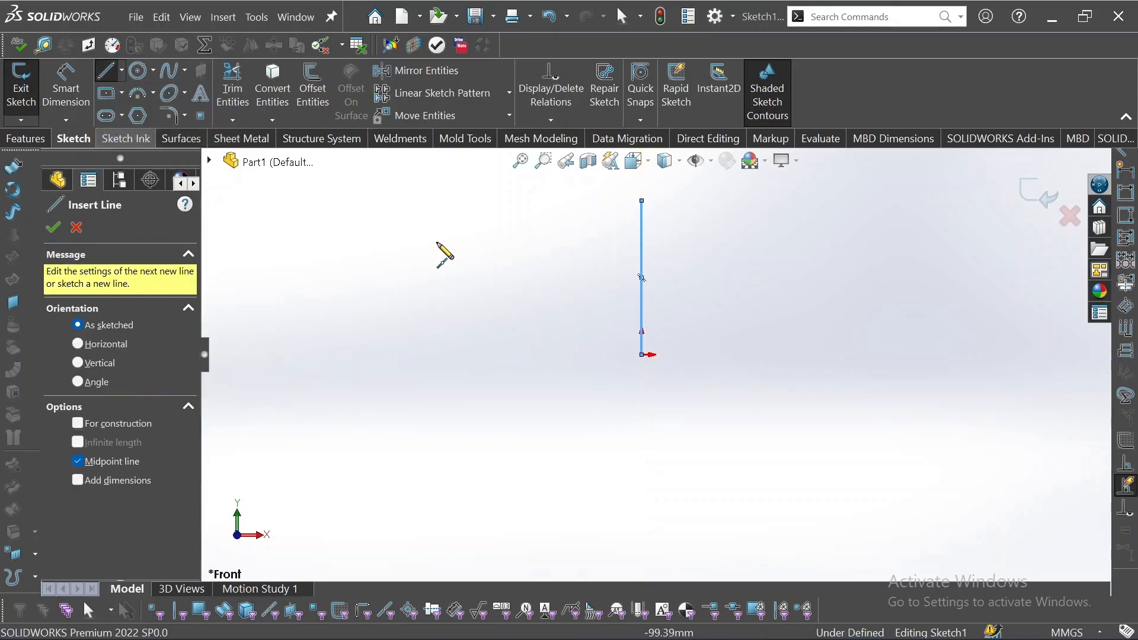
click(473, 354)
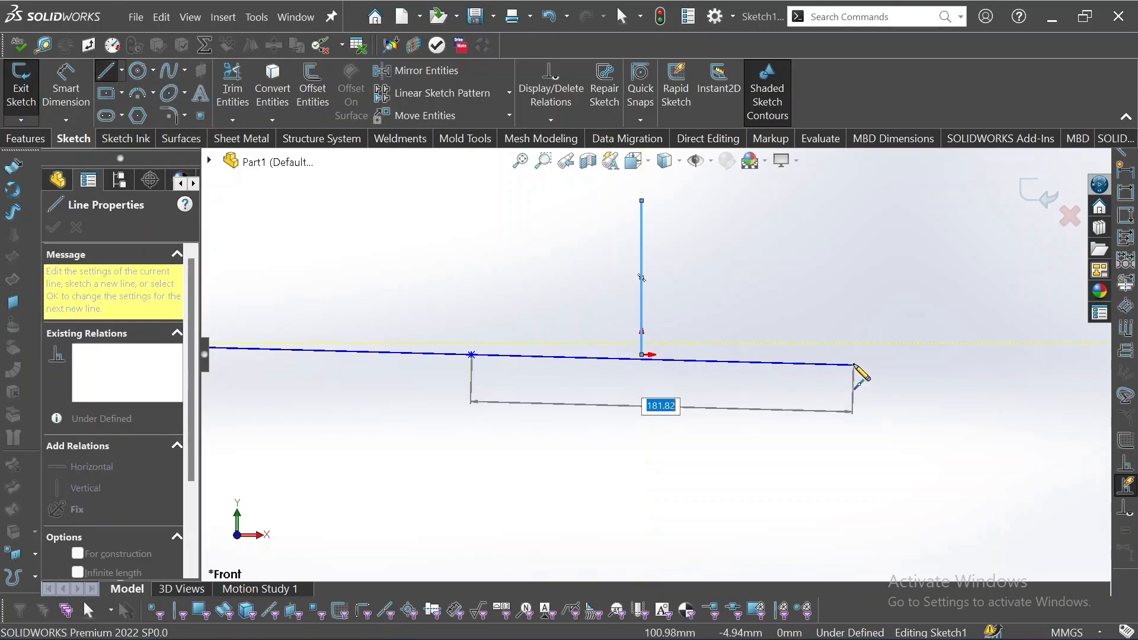
click(839, 355)
key(Escape)
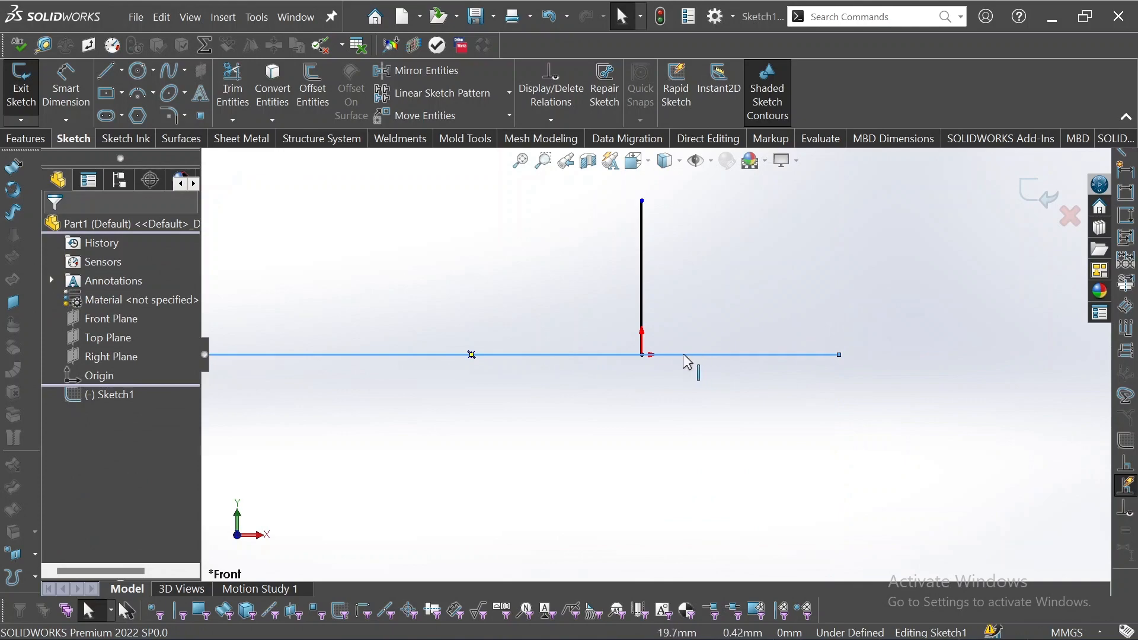
Make the horizontal line's midpoint coincident with the origin.
click(472, 355)
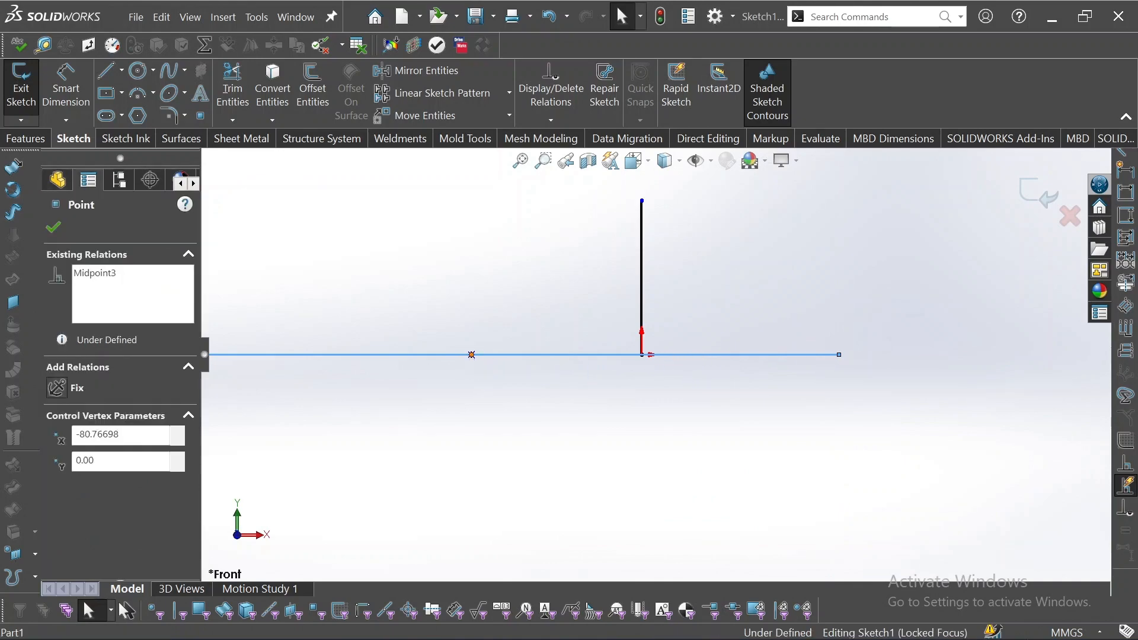
ctrl+click(644, 356)
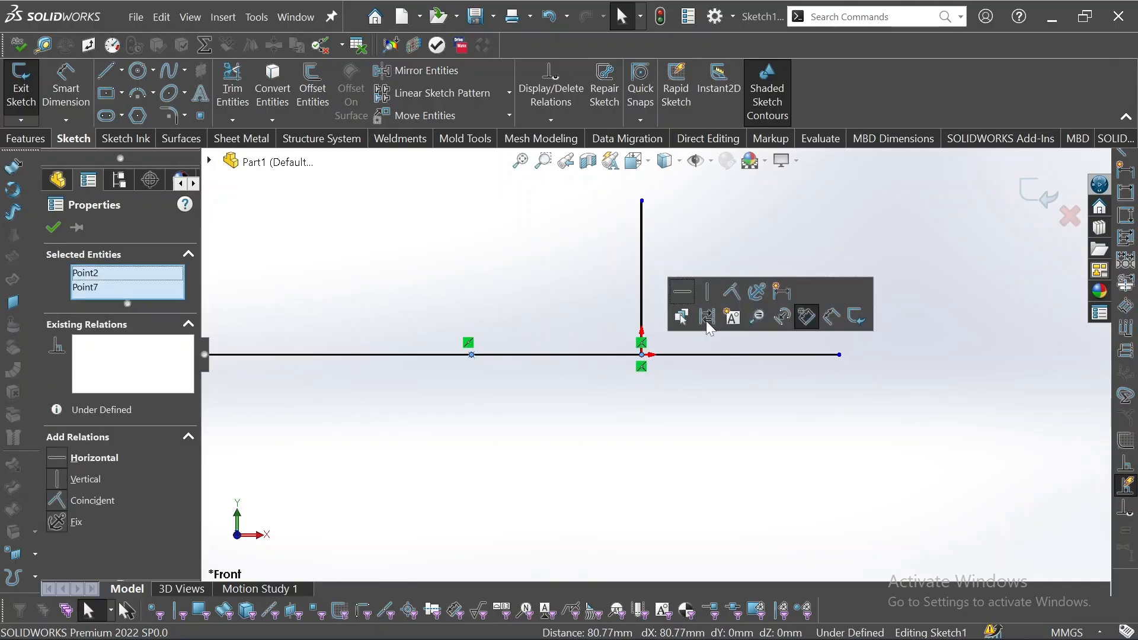
click(743, 286)
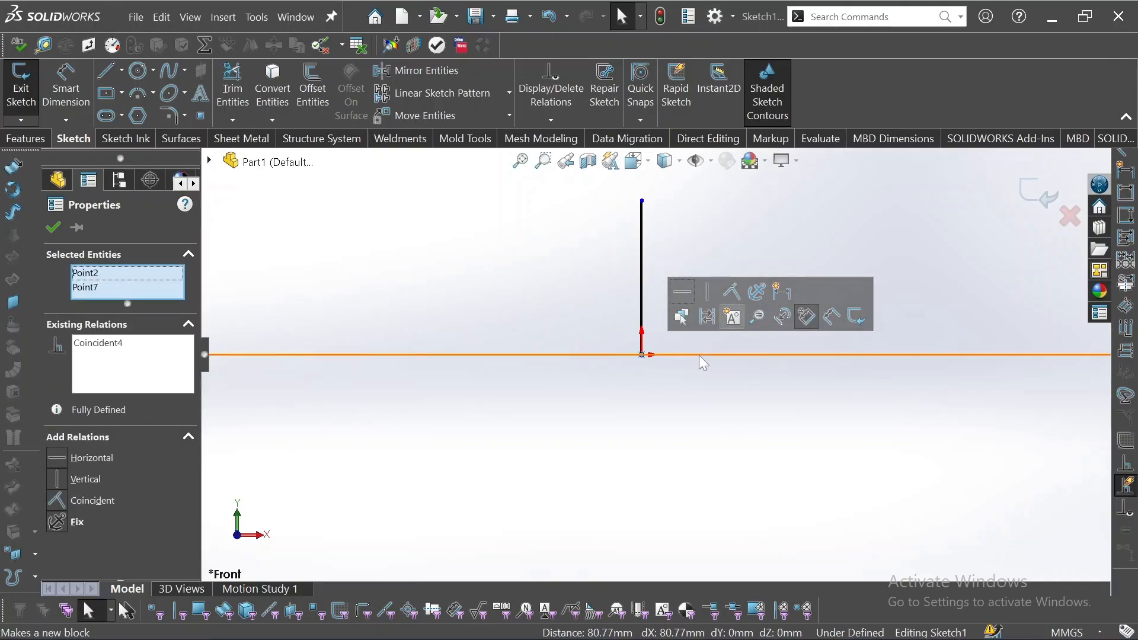
Stretch the vertical line upward and dimension its length as 200 mm.
scroll(699, 356, up, 5)
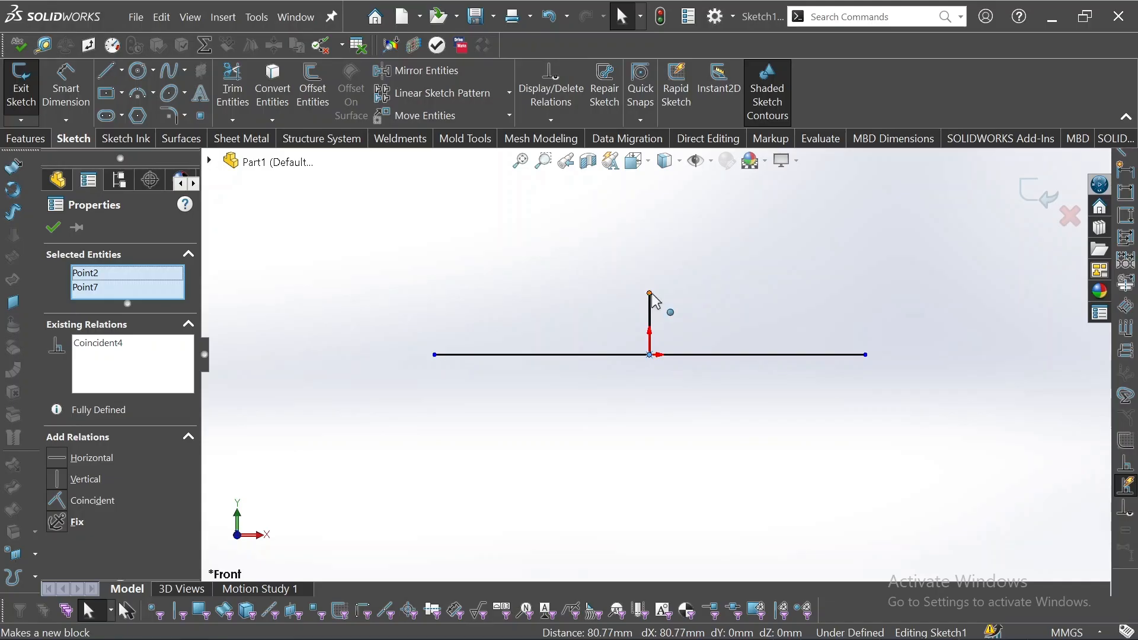
drag(652, 313, 652, 232)
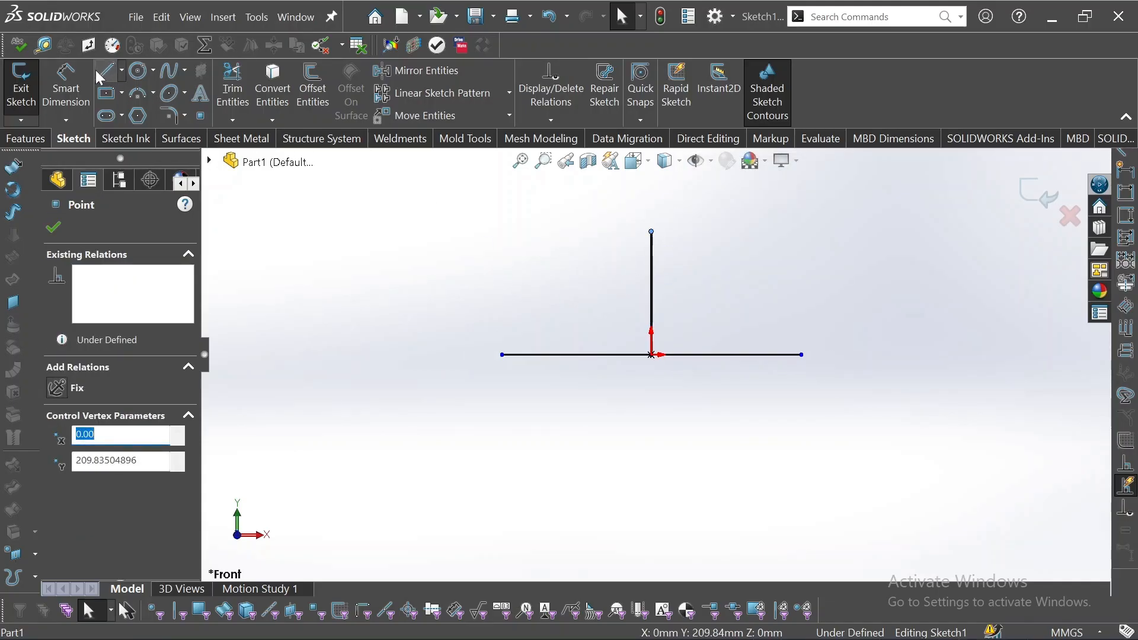
click(68, 72)
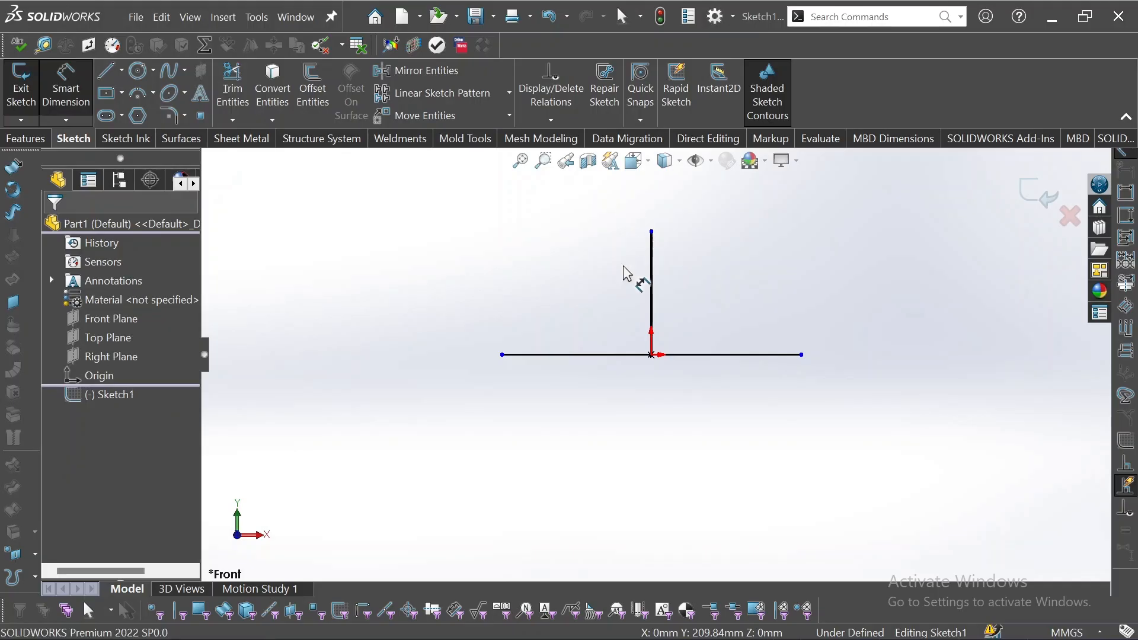
click(653, 276)
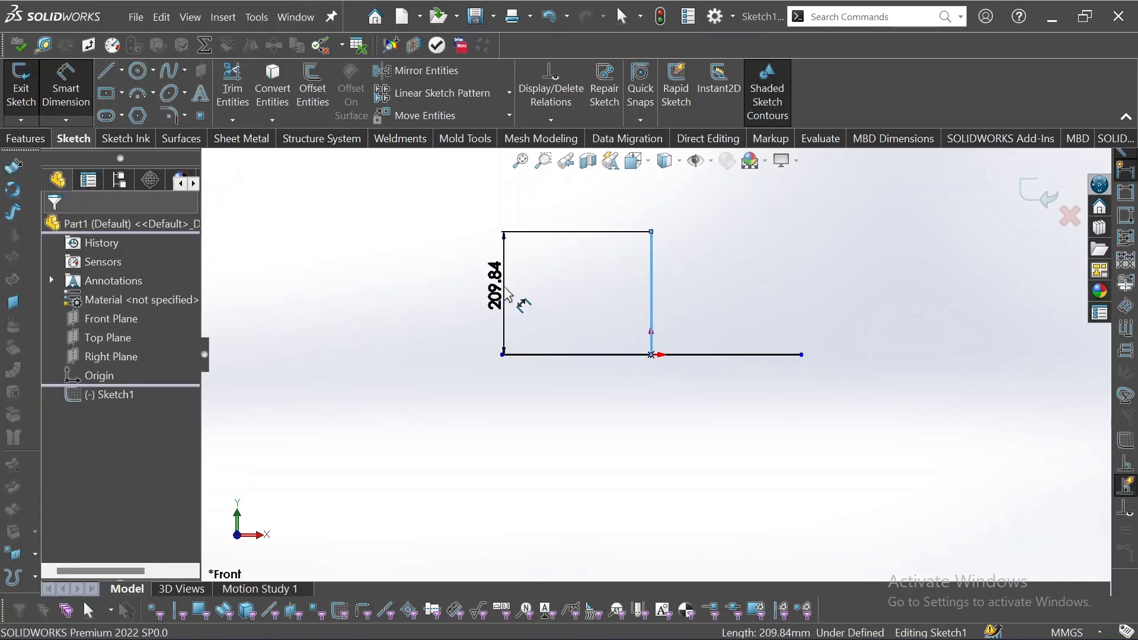
click(507, 293)
text(200)
key(Return)
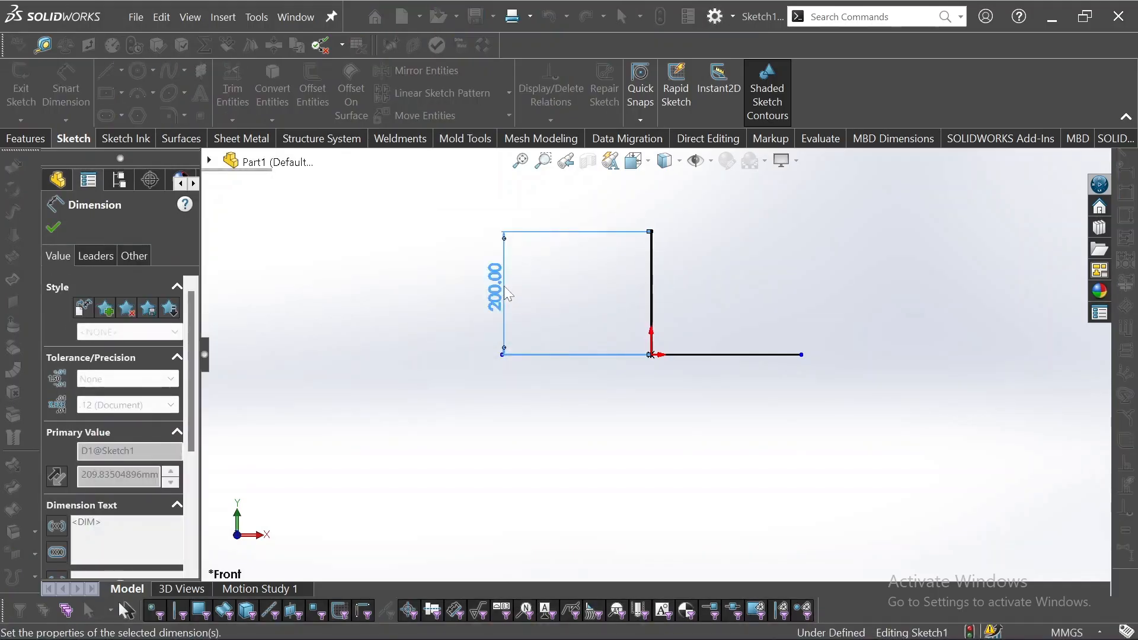
Dimension the horizontal line's length below it as 500 mm.
click(719, 354)
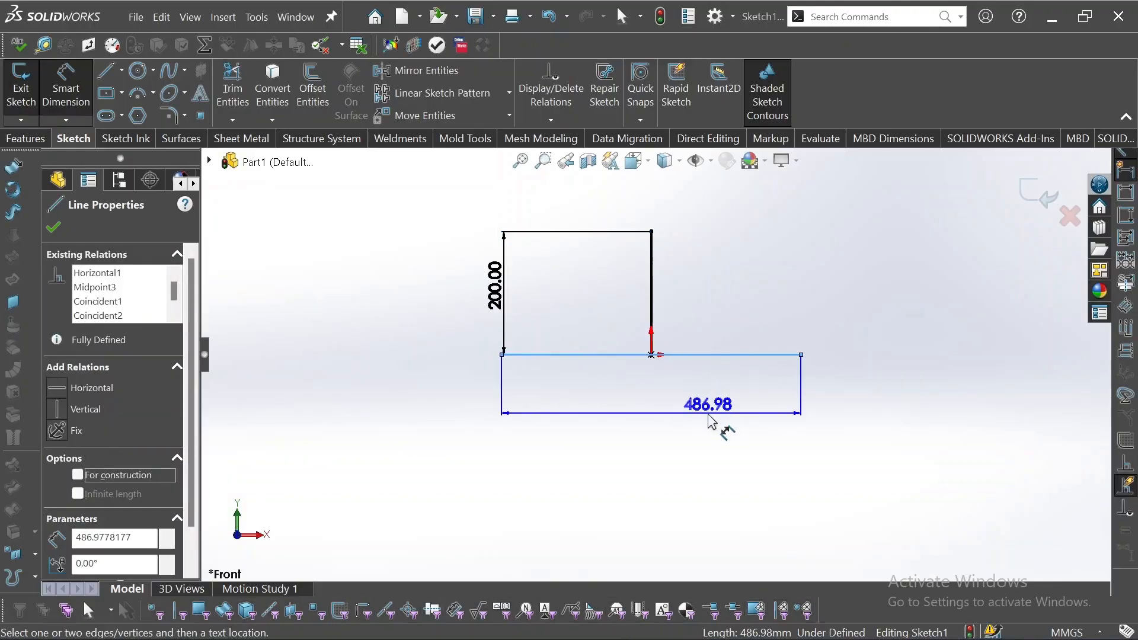
click(714, 424)
text(500)
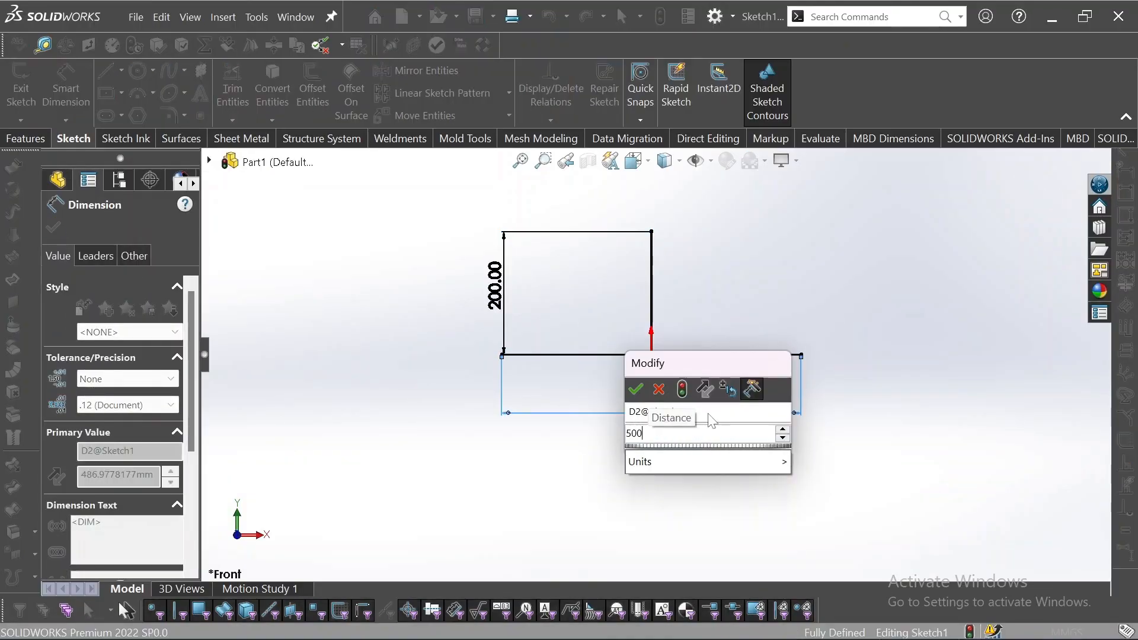
key(Return)
key(Escape)
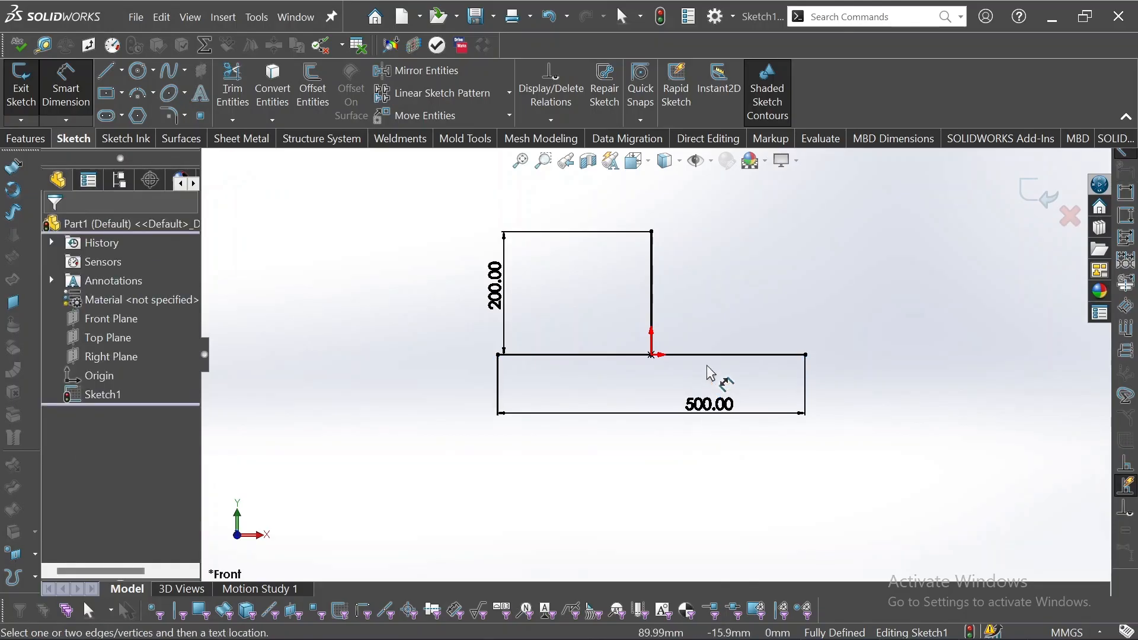
key(Escape)
Convert both lines to construction geometry and move the 200 mm dimension slightly farther from the vertical line.
click(711, 354)
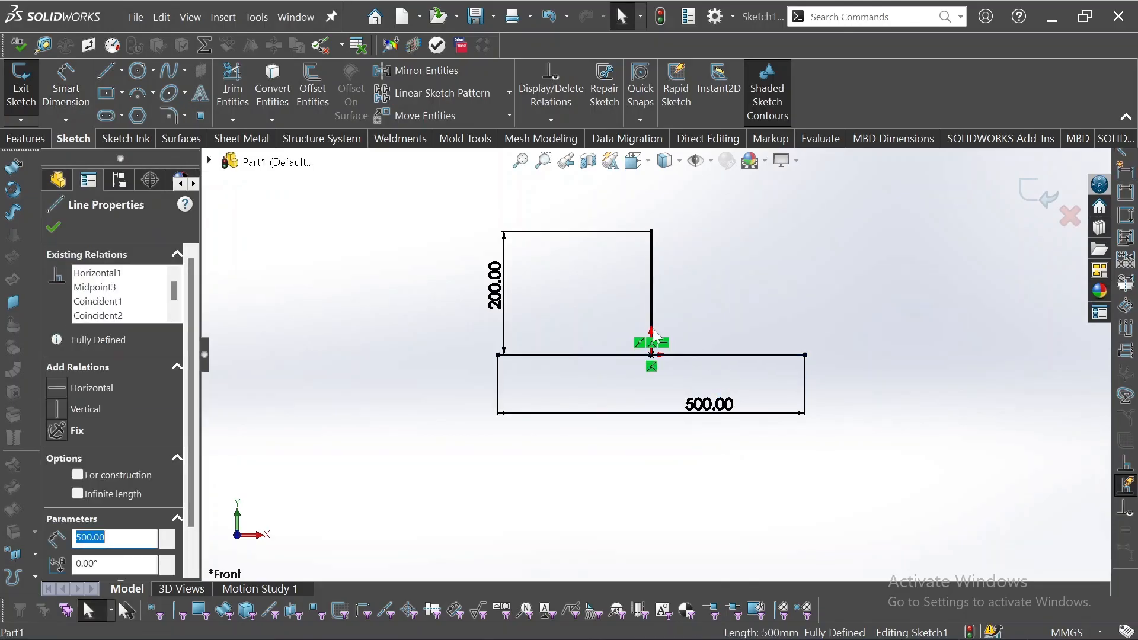
ctrl+click(652, 317)
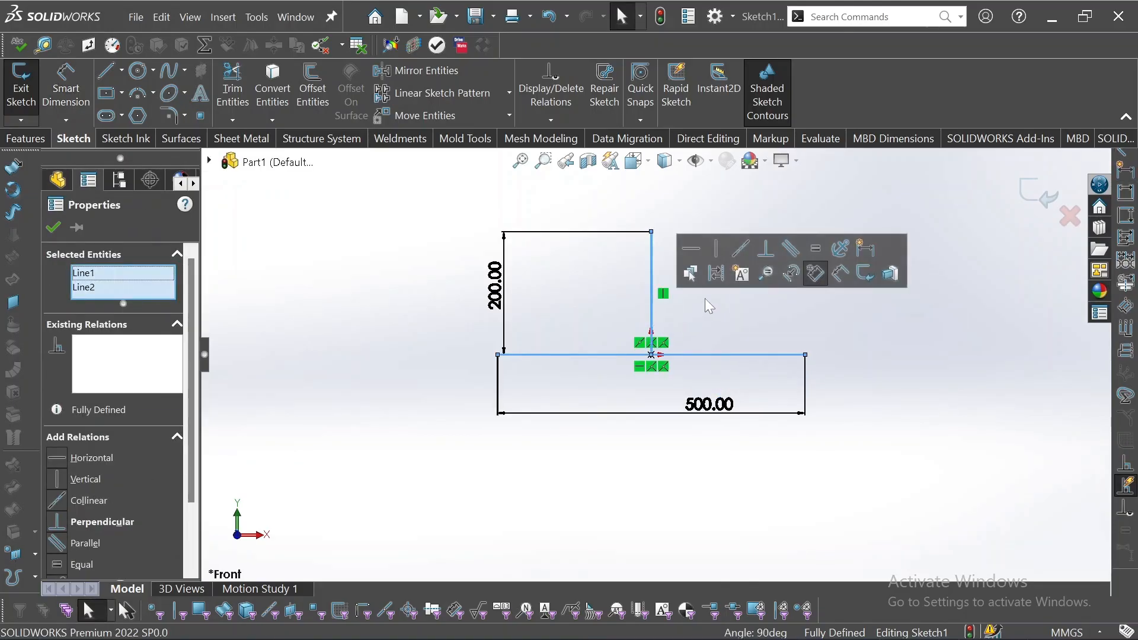
click(715, 279)
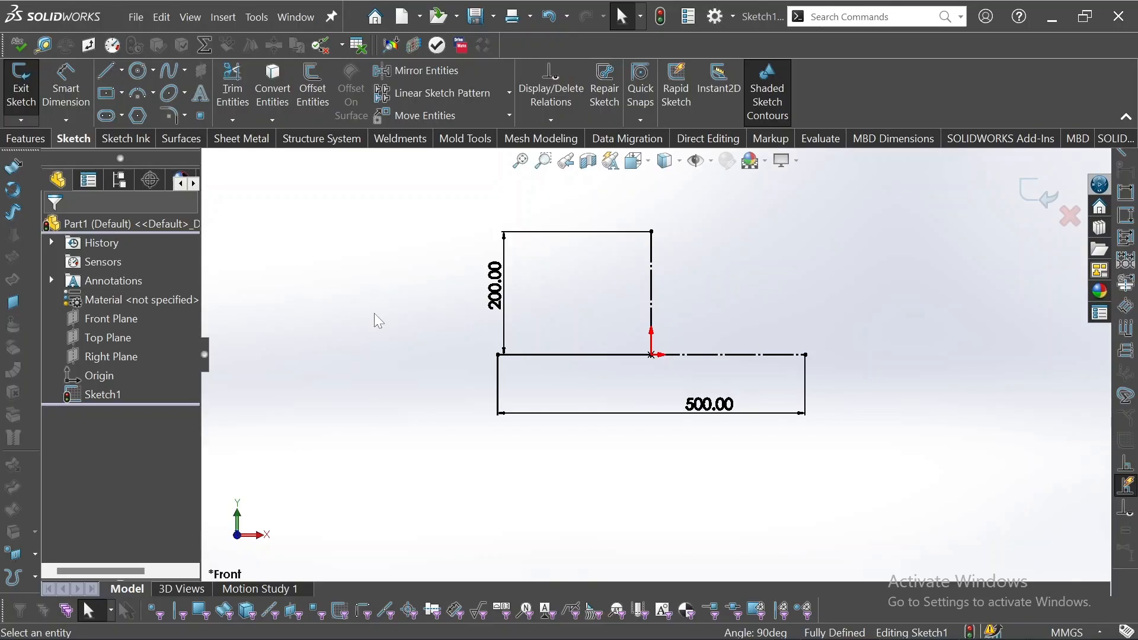
drag(514, 310, 495, 310)
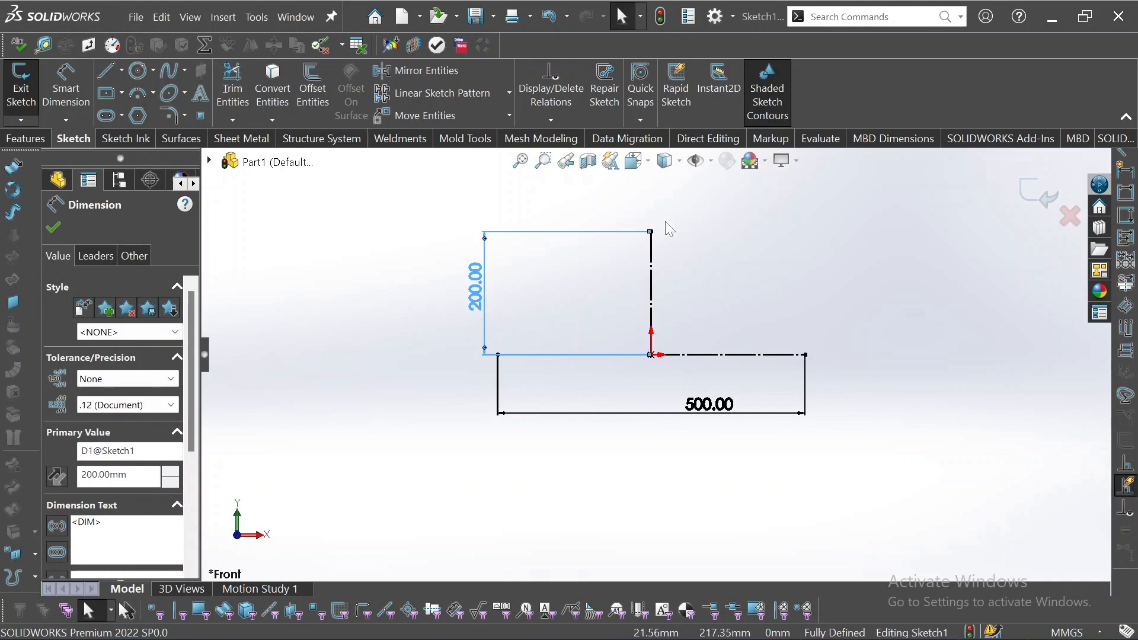
Sketch a nearly vertical two-point spline about 227 mm tall, well to the left of the construction lines.
click(171, 67)
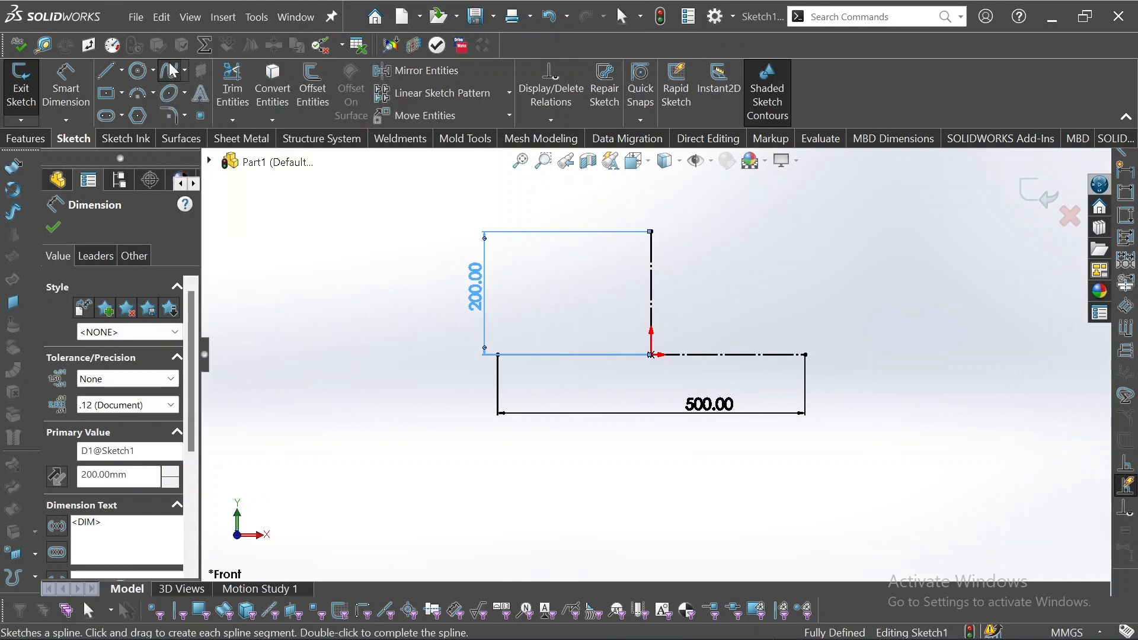
click(293, 354)
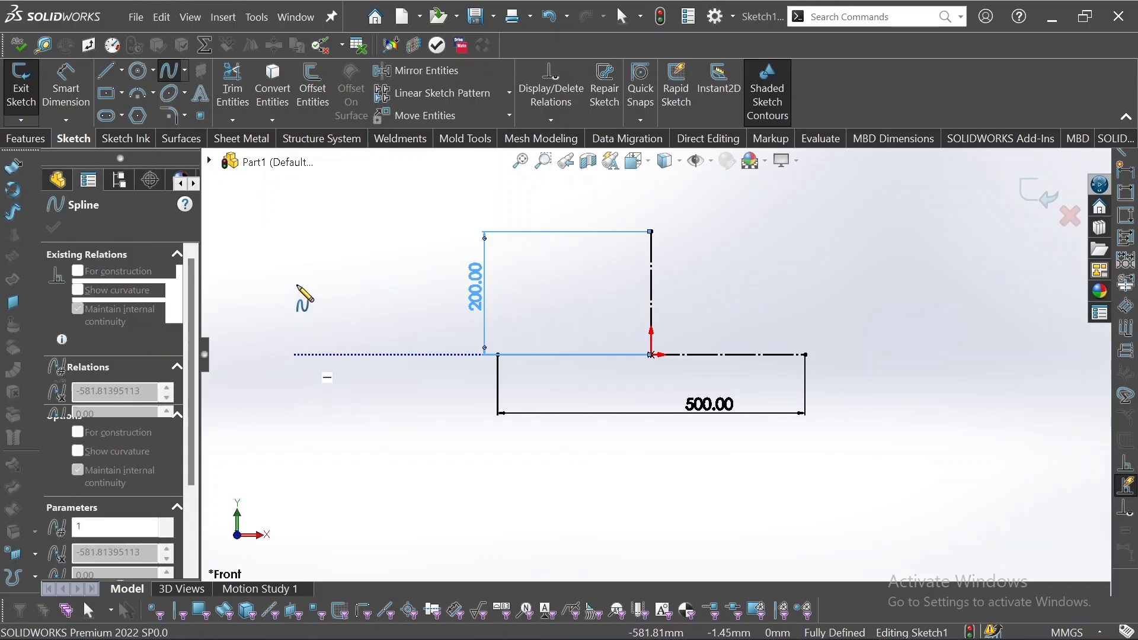
click(295, 216)
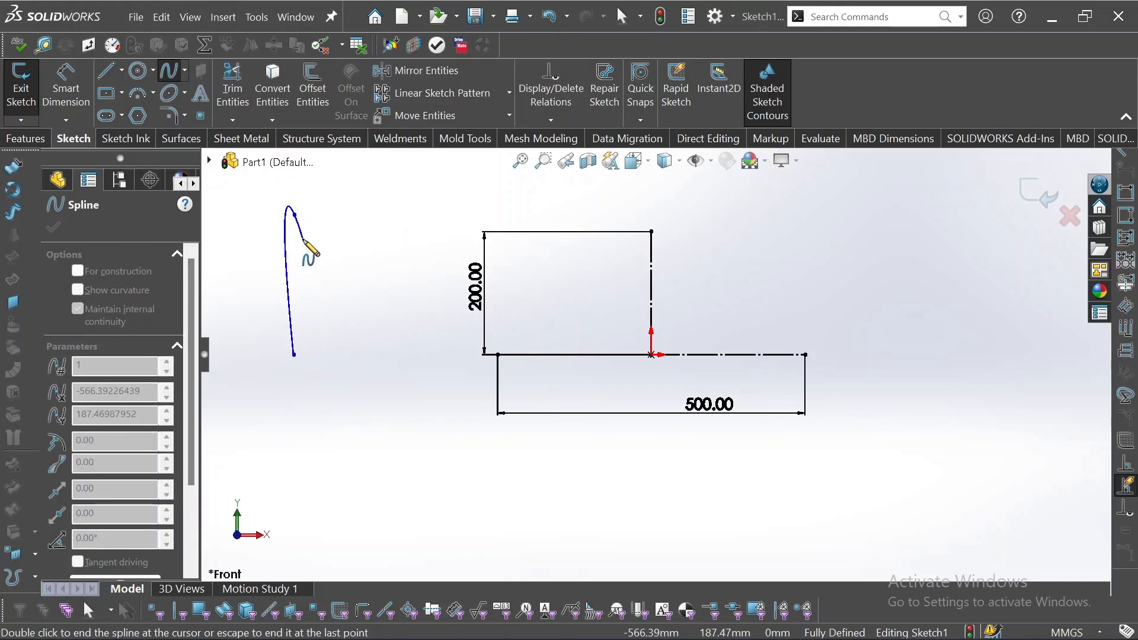
key(Escape)
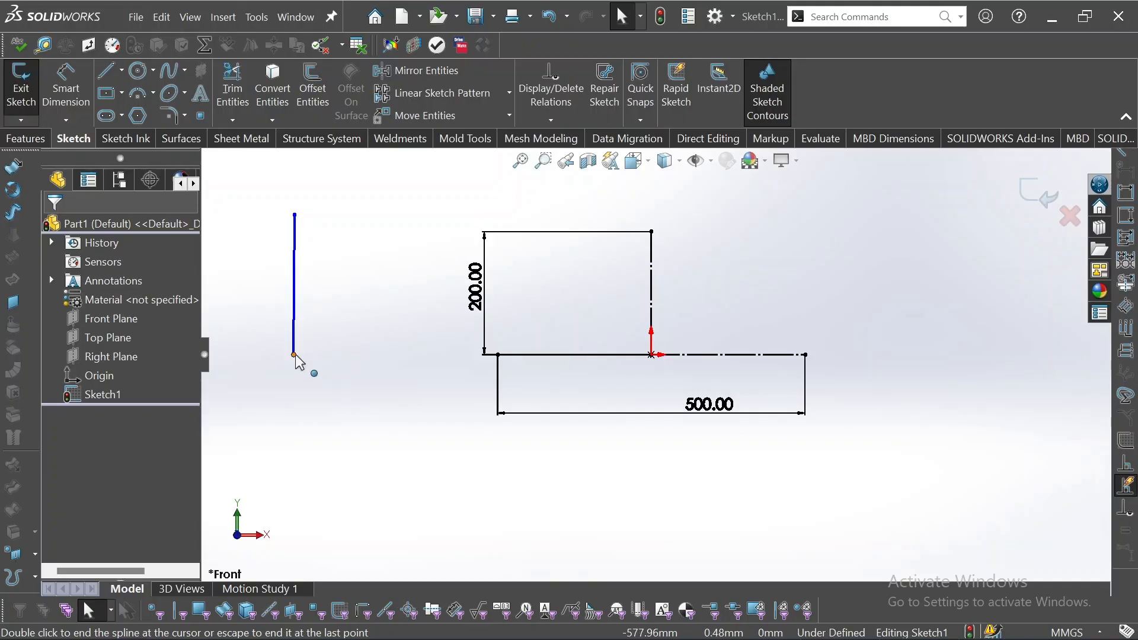
Attach the spline's lower endpoint to the origin and move its upper endpoint to about X -189 mm, Y 192 mm.
drag(295, 356, 652, 355)
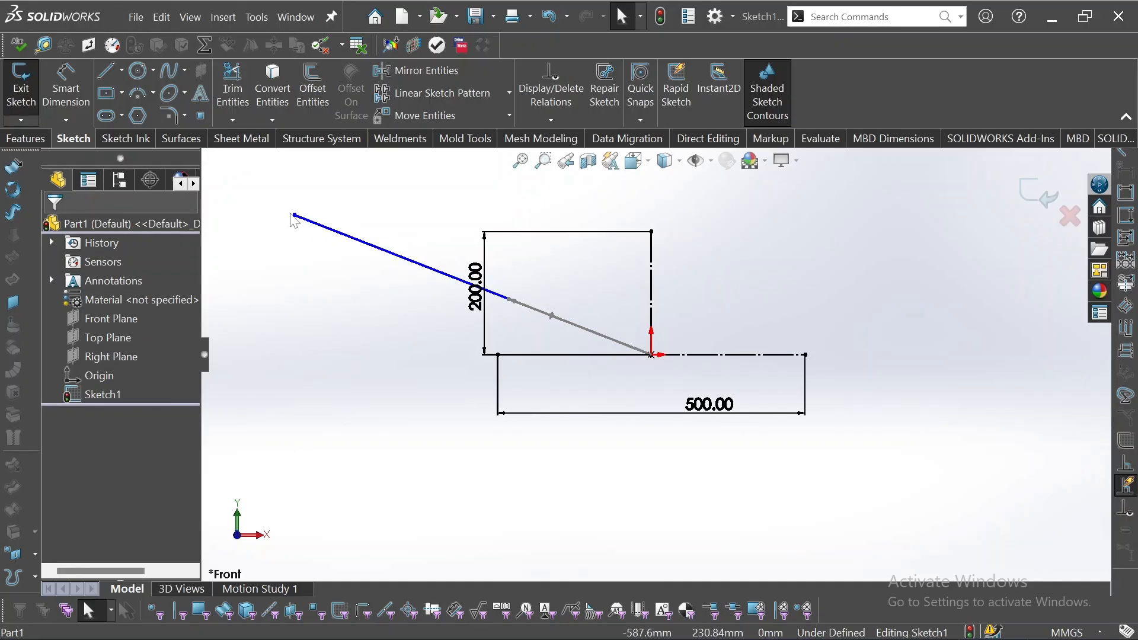
drag(295, 216, 537, 237)
scroll(585, 300, down, 6)
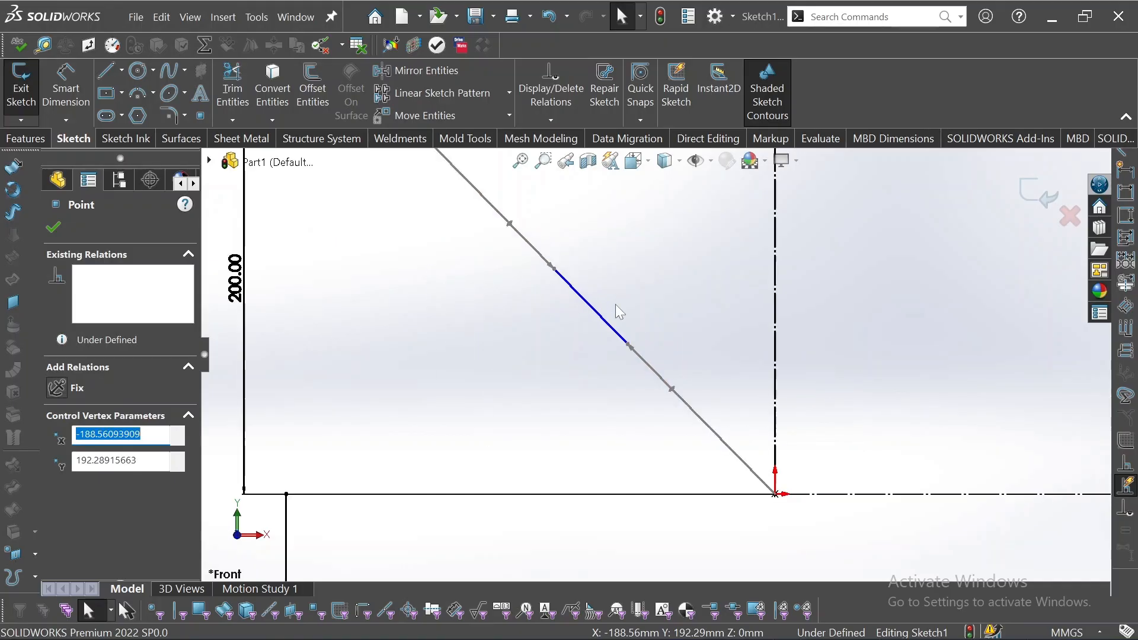
click(552, 391)
scroll(555, 367, up, 3)
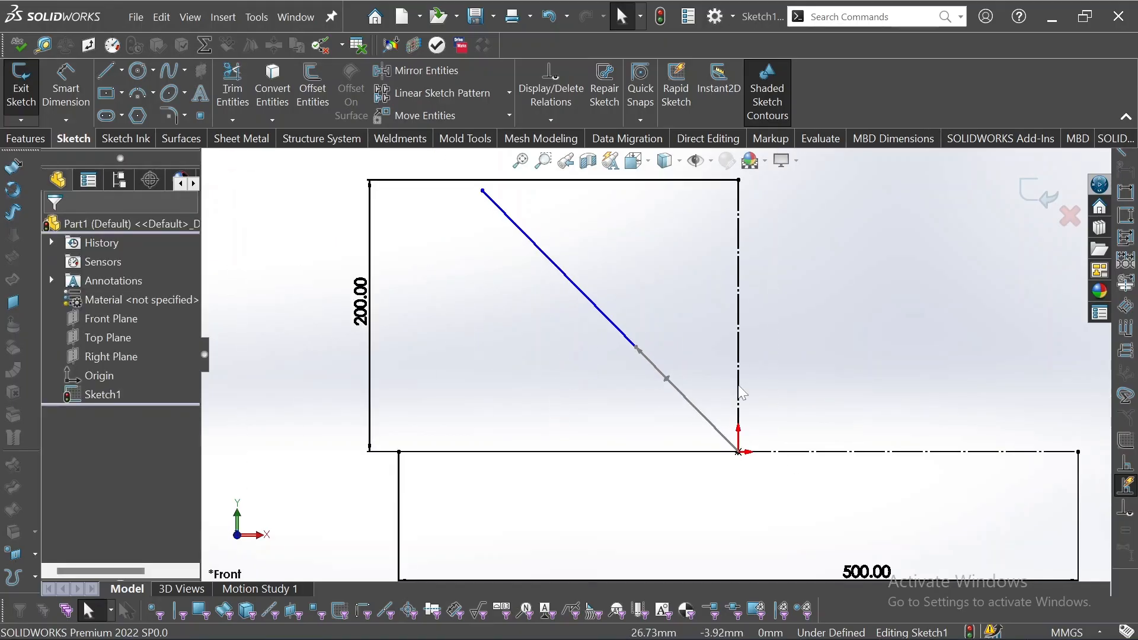
Bend the spline into a downward-bowed curve with the tangent handles at both ends, and dismiss the OneDrive backup reminder.
click(623, 335)
click(564, 342)
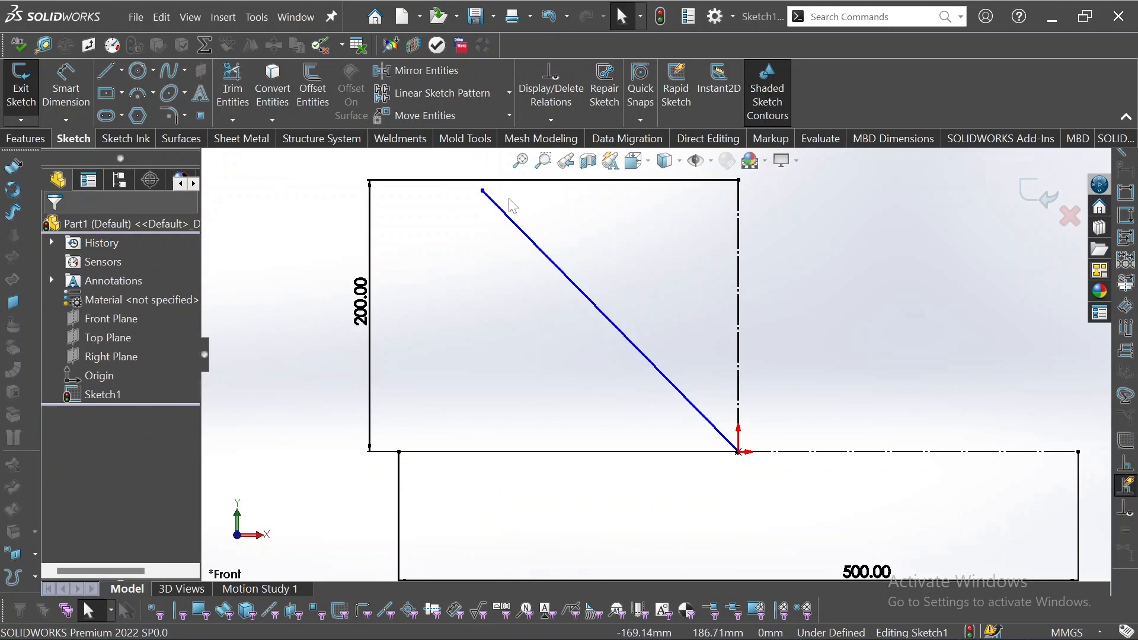
click(641, 356)
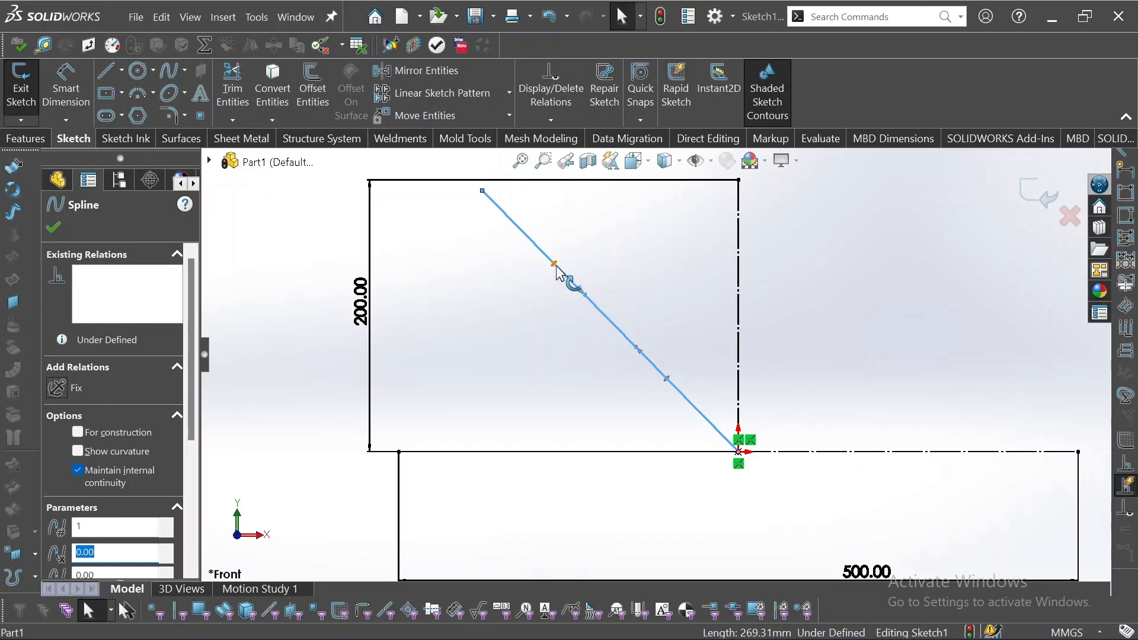
mouse_move(642, 360)
mouse_down()
mouse_move(613, 438)
mouse_move(681, 362)
mouse_move(732, 418)
mouse_move(551, 435)
mouse_move(457, 291)
mouse_move(560, 308)
mouse_move(649, 396)
mouse_move(532, 409)
mouse_move(742, 363)
mouse_move(617, 427)
mouse_move(566, 370)
mouse_move(640, 437)
mouse_move(432, 314)
mouse_move(178, 188)
mouse_move(584, 380)
mouse_move(578, 425)
mouse_move(263, 242)
mouse_move(799, 523)
mouse_move(516, 363)
mouse_move(496, 338)
mouse_move(666, 355)
mouse_move(550, 396)
mouse_move(523, 381)
mouse_move(528, 356)
mouse_move(582, 323)
mouse_move(533, 389)
mouse_move(475, 310)
mouse_move(664, 313)
mouse_move(563, 454)
mouse_move(543, 378)
mouse_move(617, 426)
mouse_move(622, 380)
mouse_move(542, 385)
mouse_up()
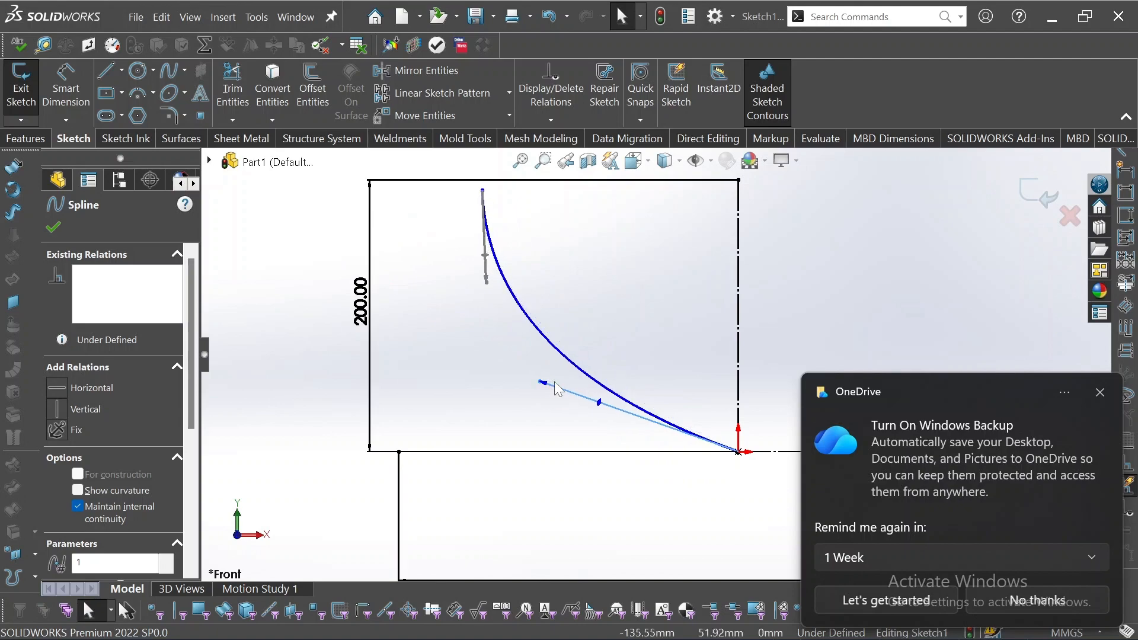
scroll(622, 363, up, 3)
scroll(635, 380, down, 3)
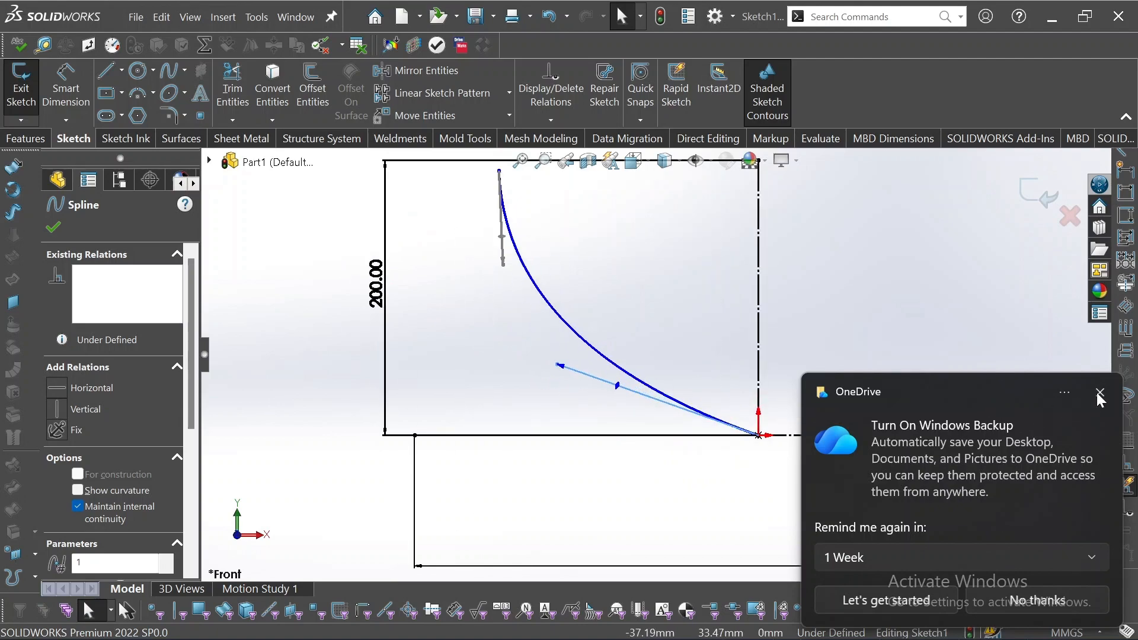
click(1100, 394)
click(671, 336)
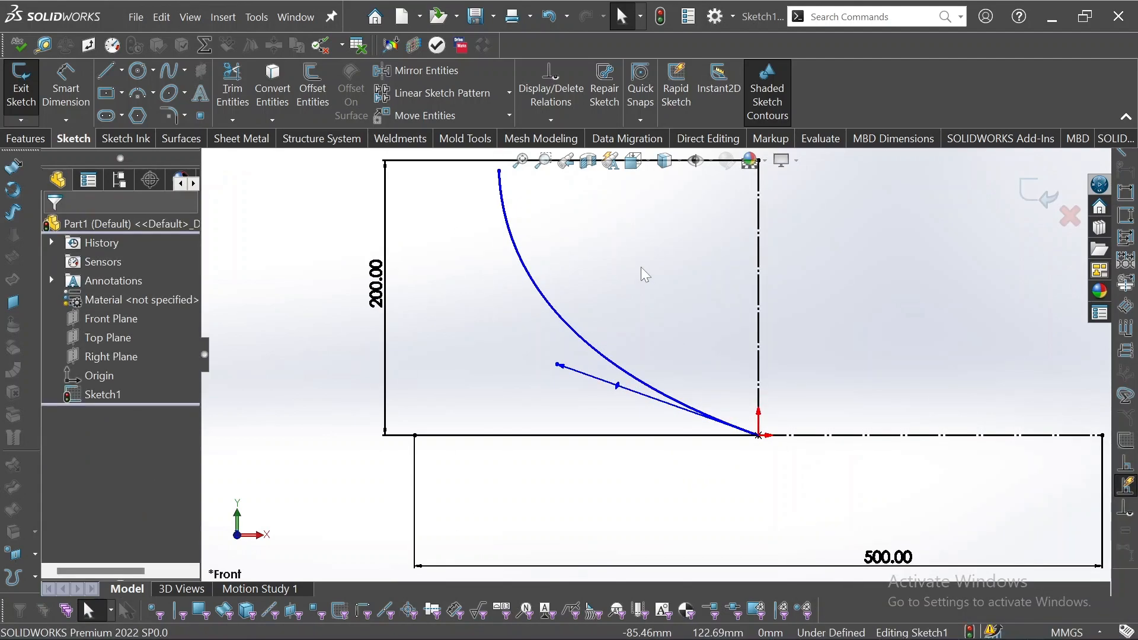
Inspect the sketch relations of the spline's lower endpoint at the origin.
scroll(642, 267, up, 1)
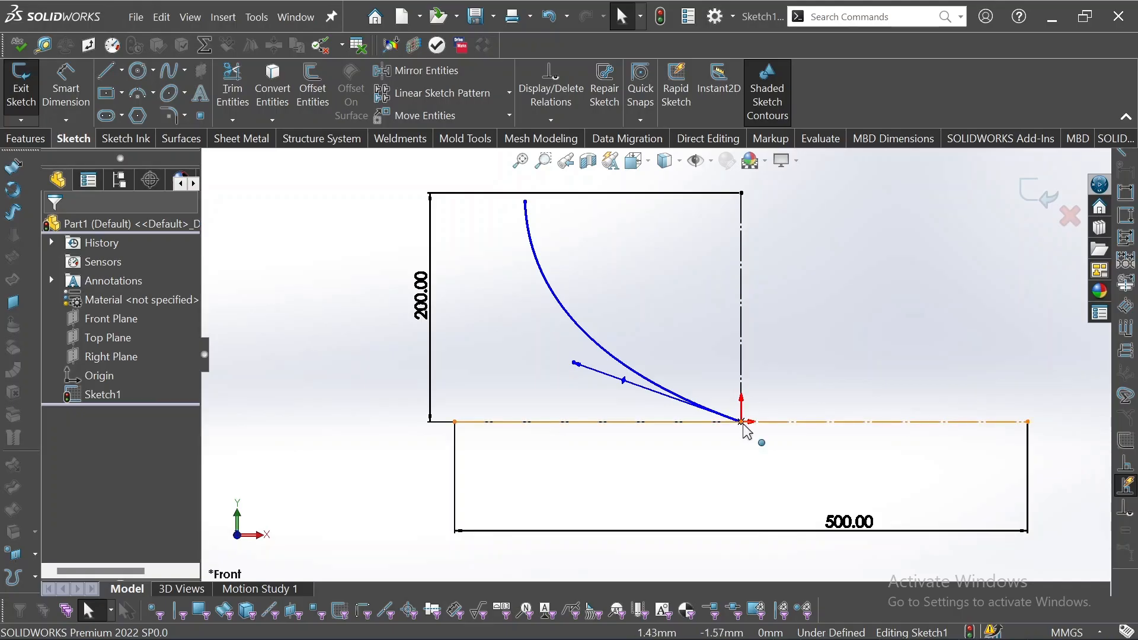
click(742, 423)
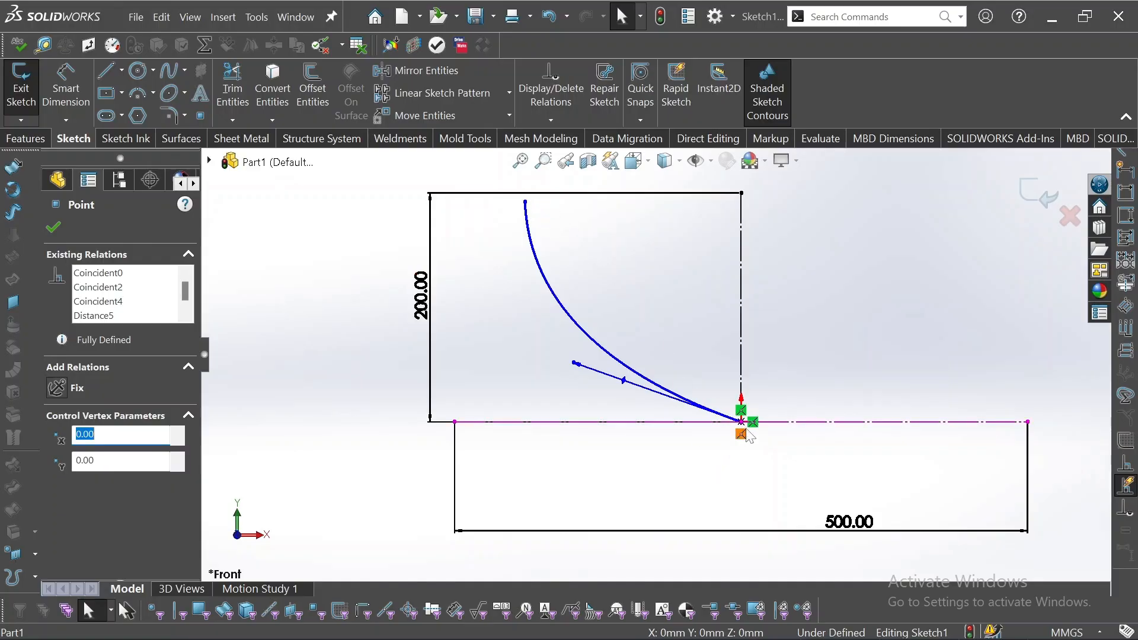
scroll(750, 437, down, 5)
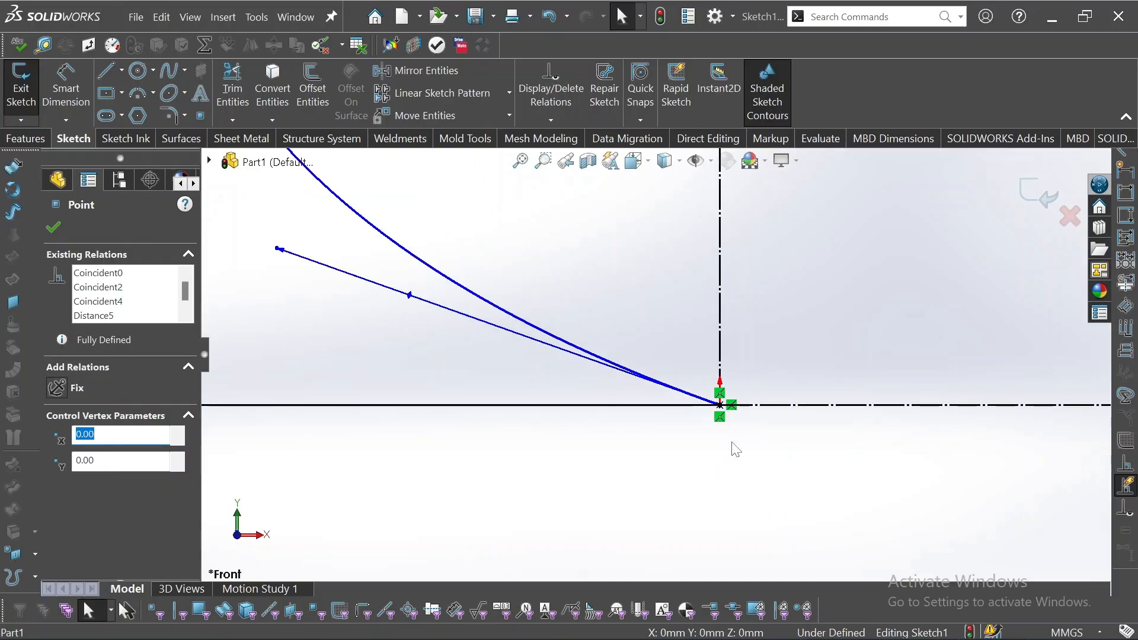
click(732, 442)
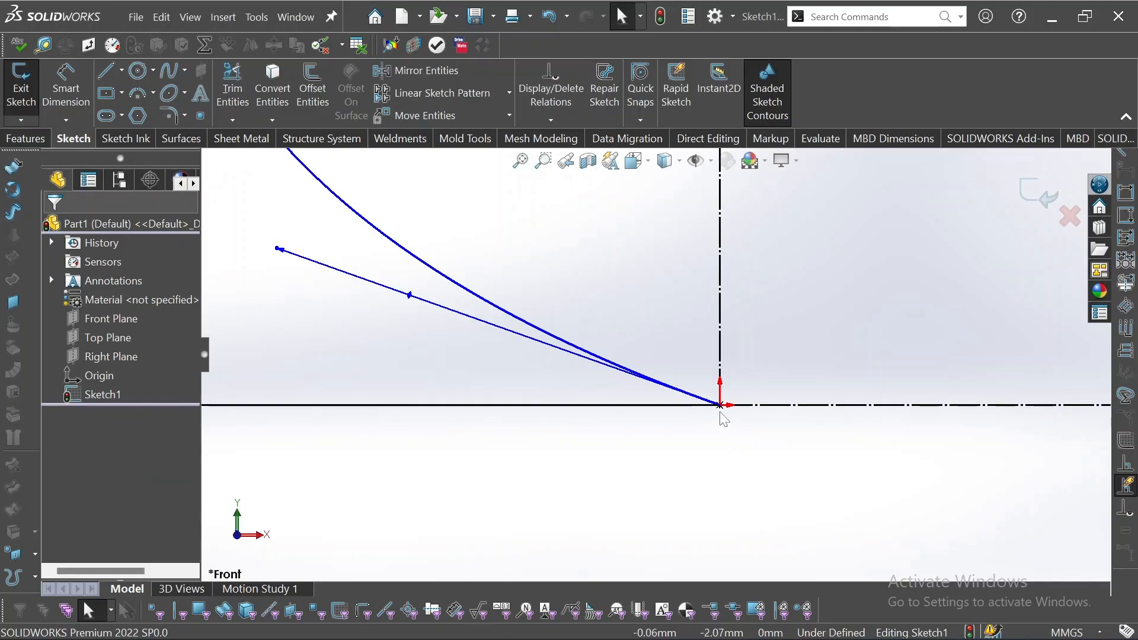
scroll(722, 415, up, 6)
scroll(610, 276, down, 2)
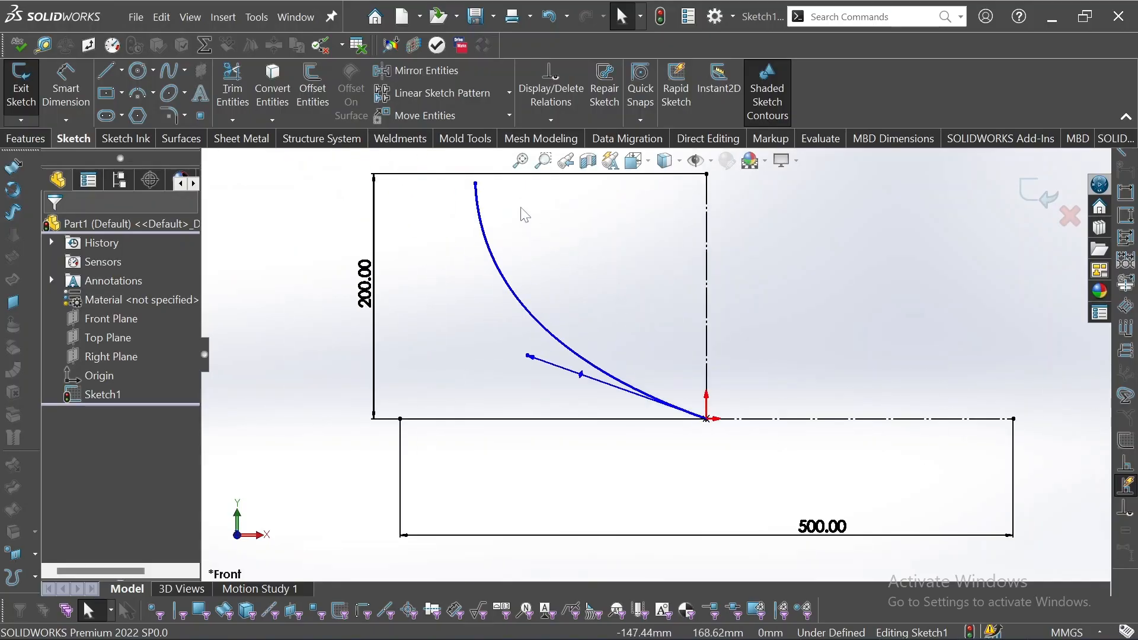
Add a horizontal relation between the spline's upper endpoint and the top end of the vertical construction line.
click(476, 185)
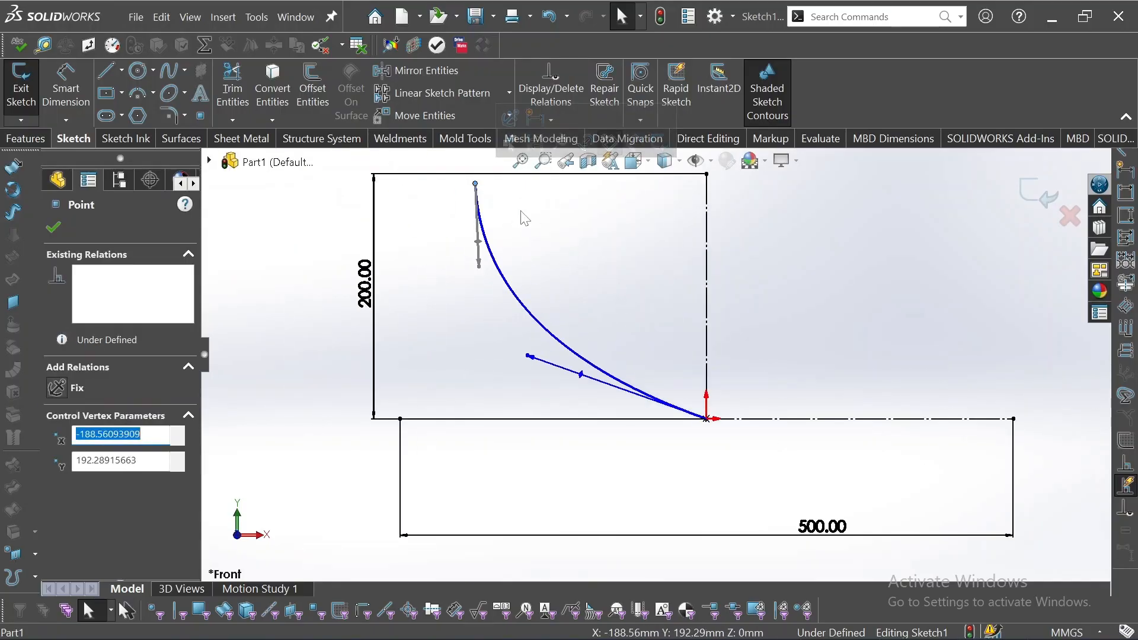
ctrl+click(707, 175)
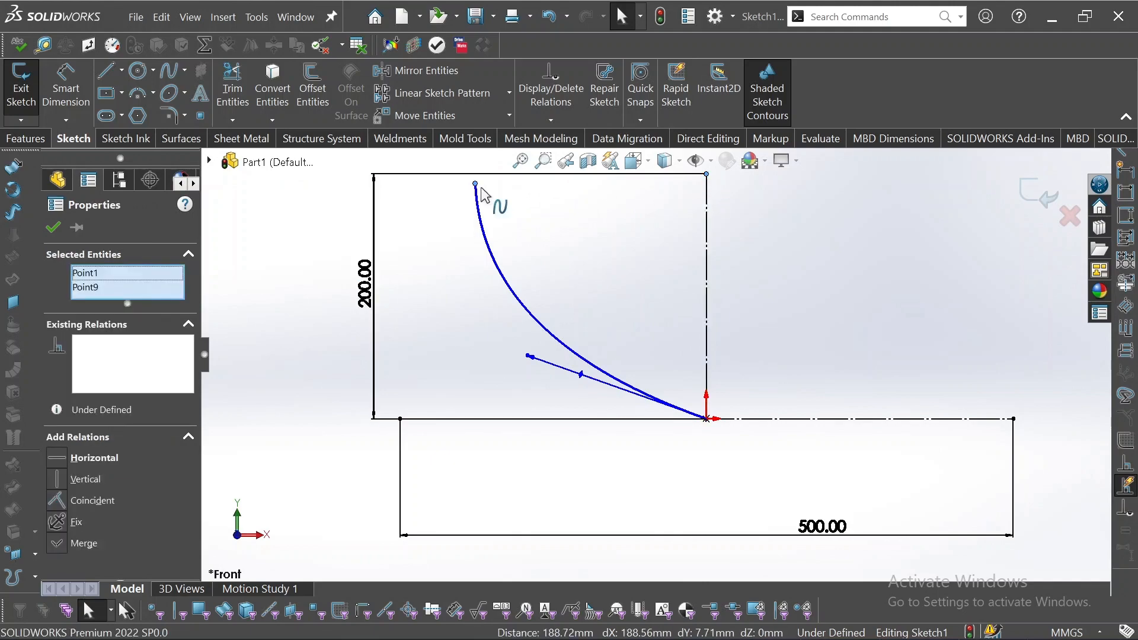
mouse_move(751, 121)
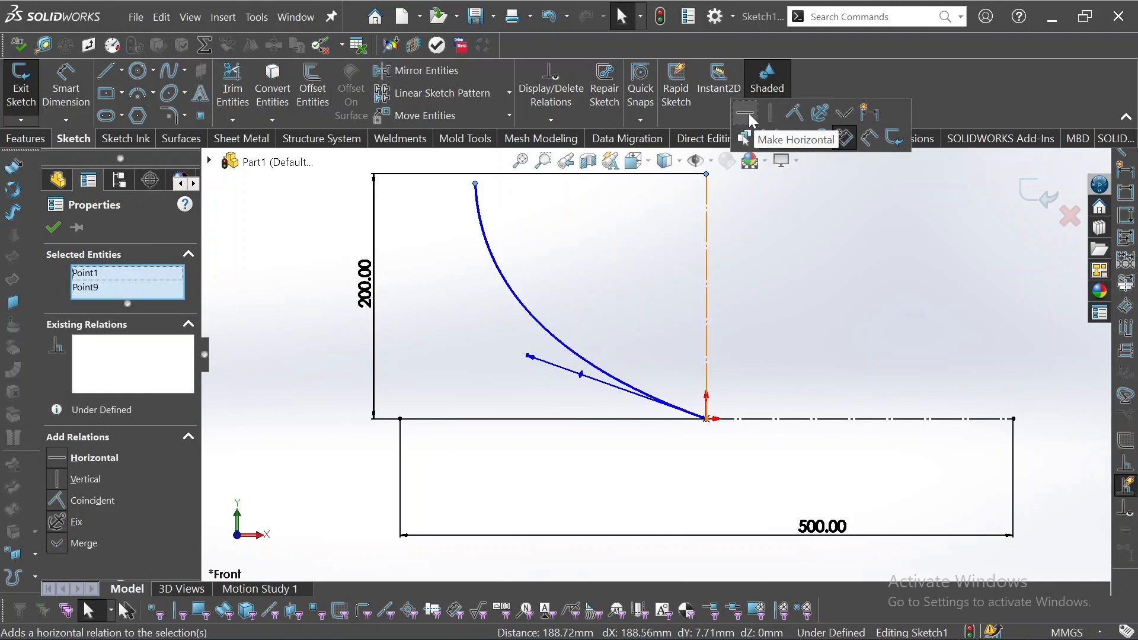
click(750, 116)
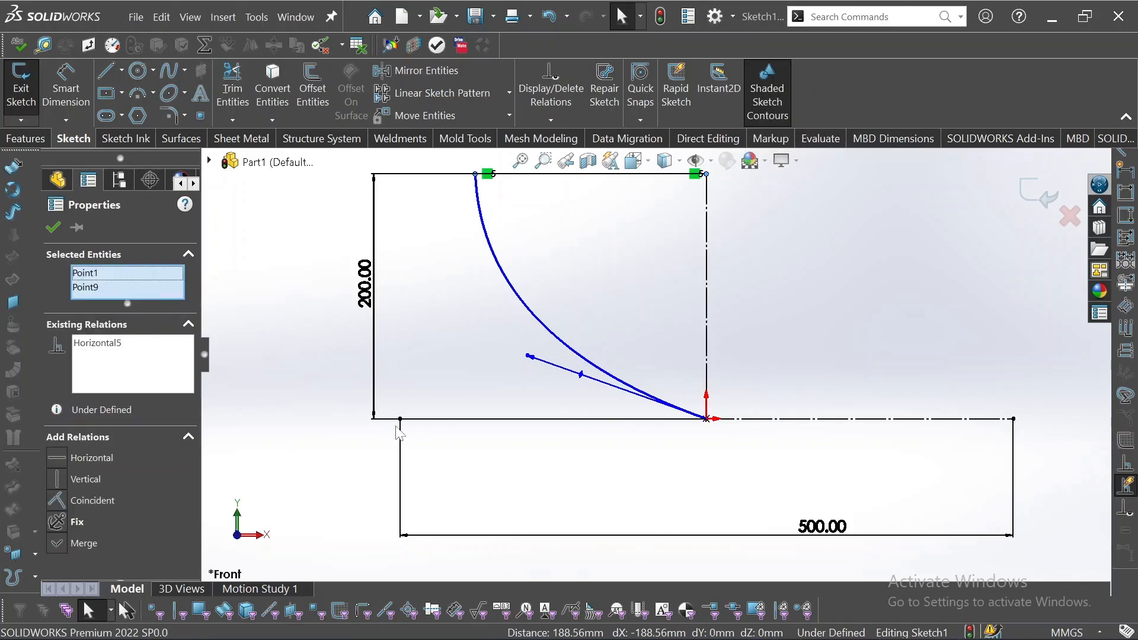
click(407, 409)
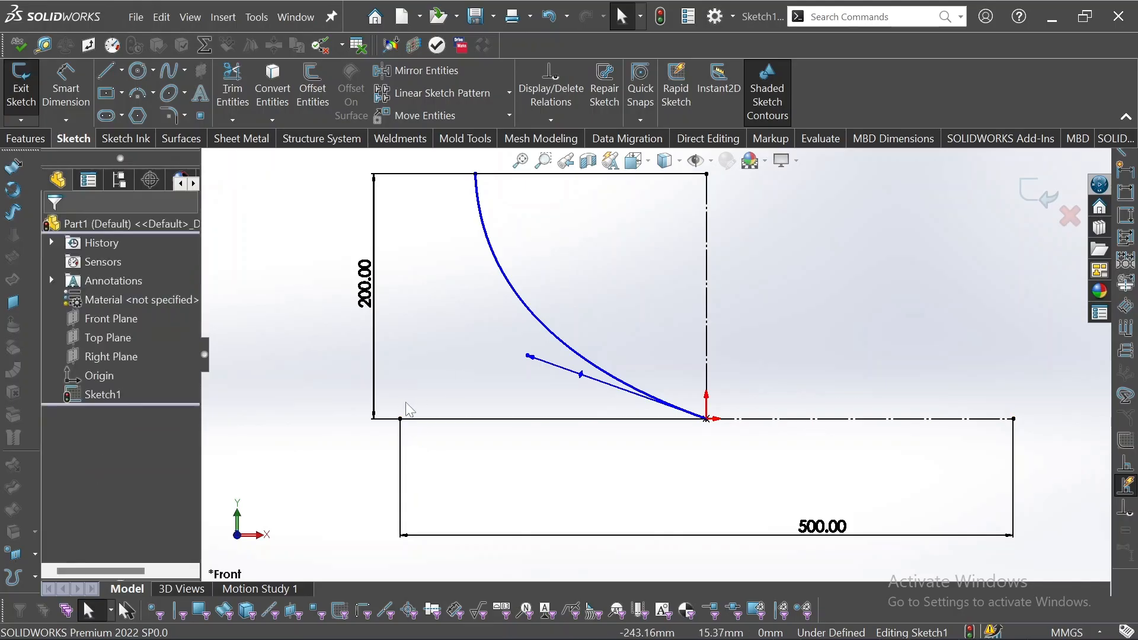
Add a vertical relation between the left end of the horizontal construction line and the spline's upper endpoint.
click(400, 419)
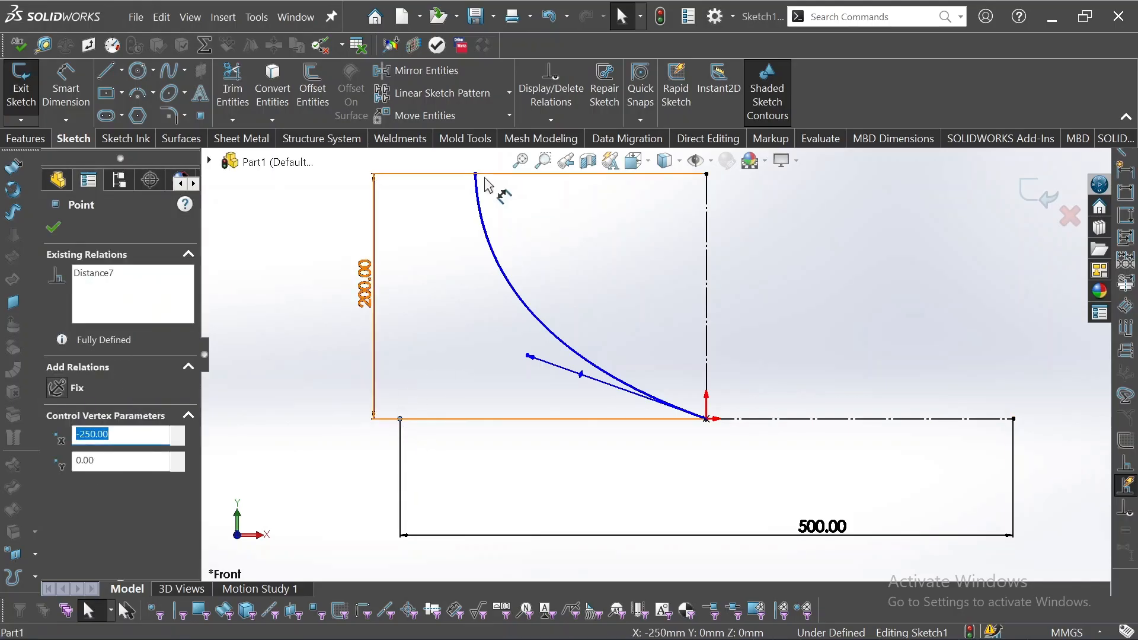
ctrl+click(476, 174)
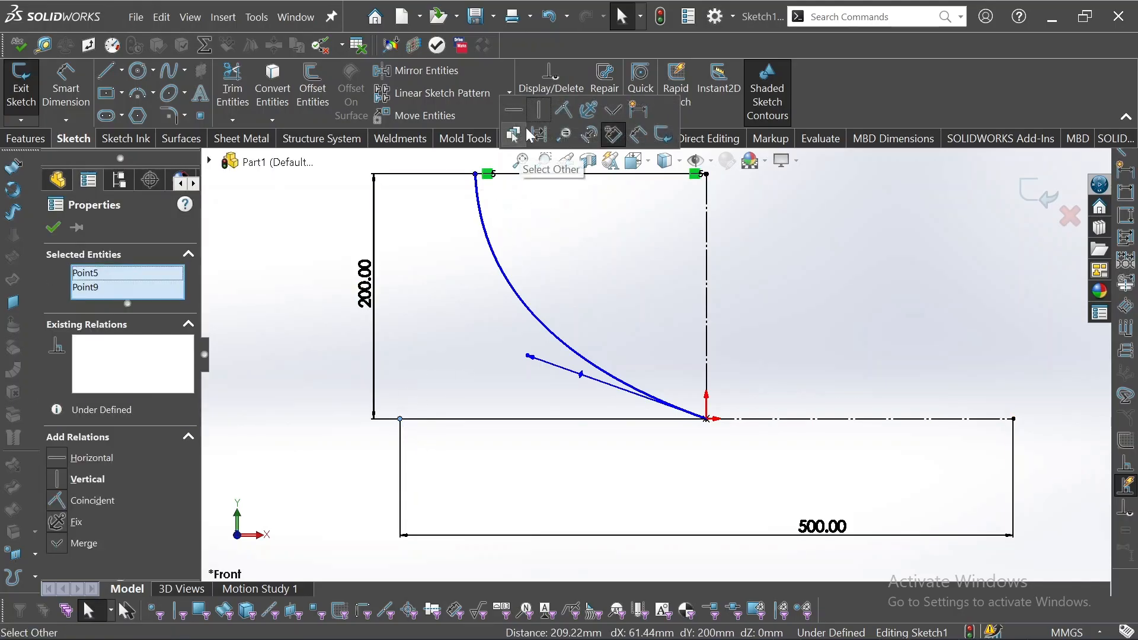
click(541, 111)
click(346, 243)
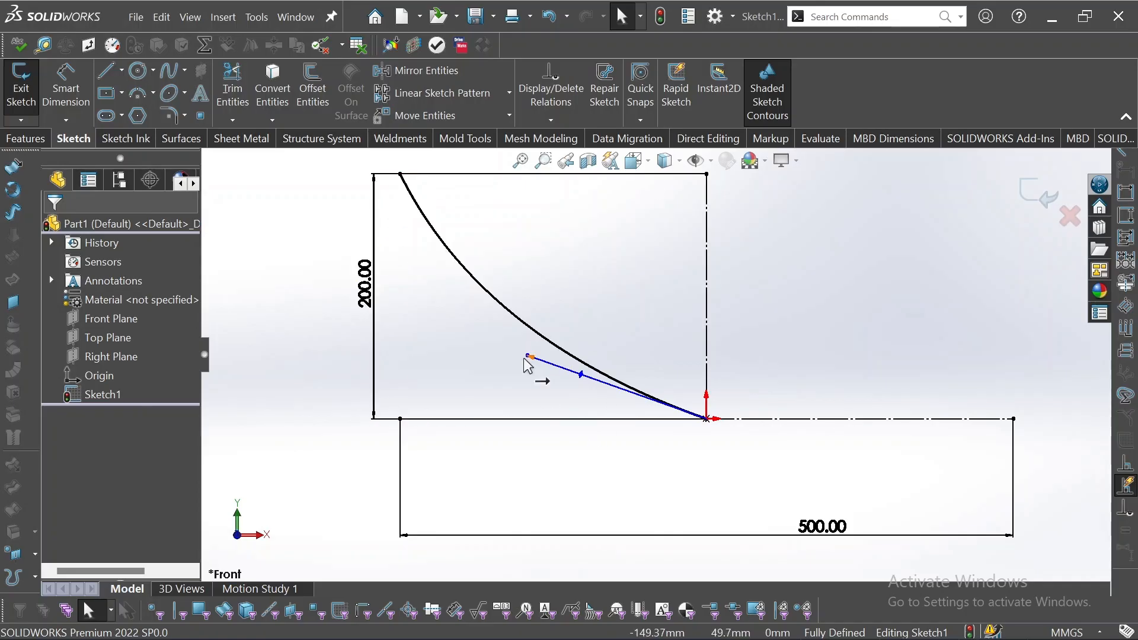
Pull the spline's lower tangent handle closer to the horizontal line and dimension its angle to the vertical construction line as 80°.
drag(528, 356, 500, 377)
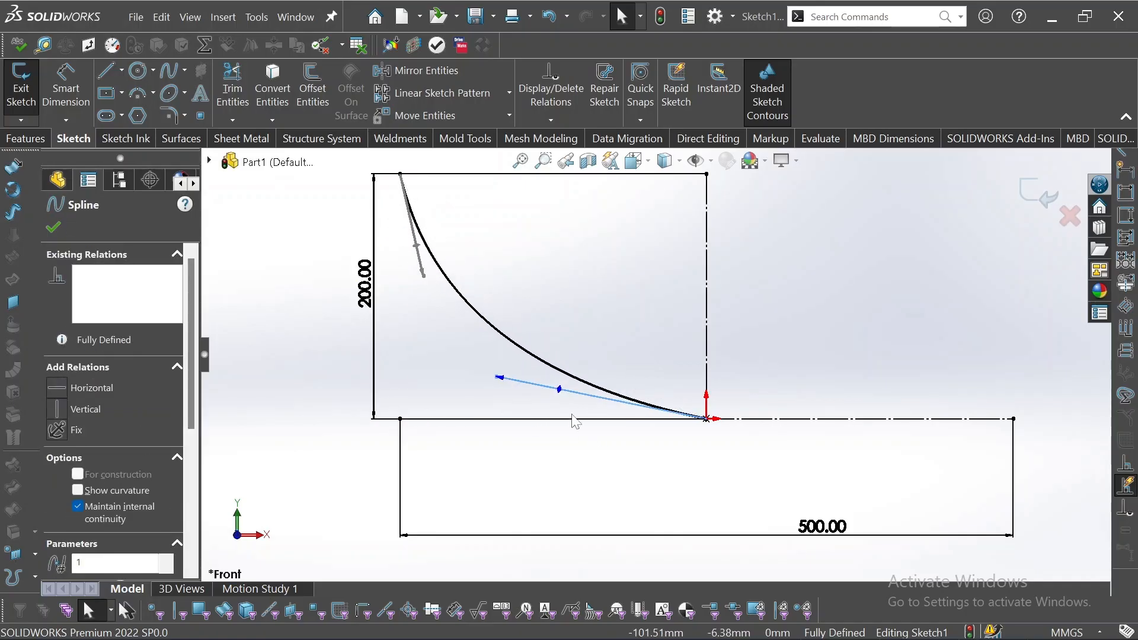
click(79, 90)
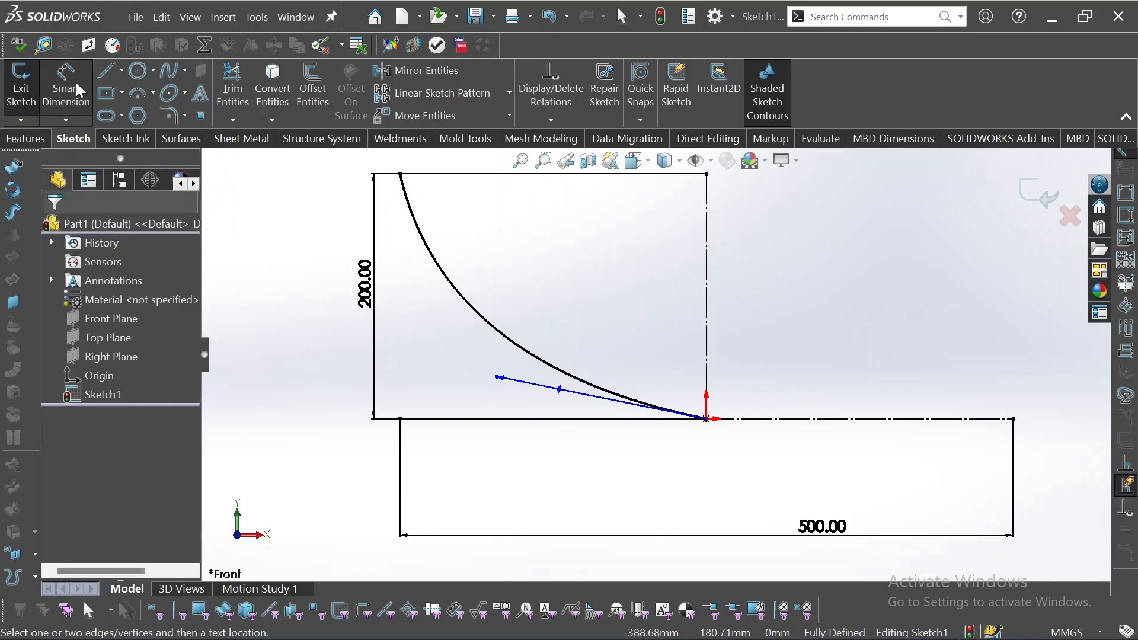
click(558, 391)
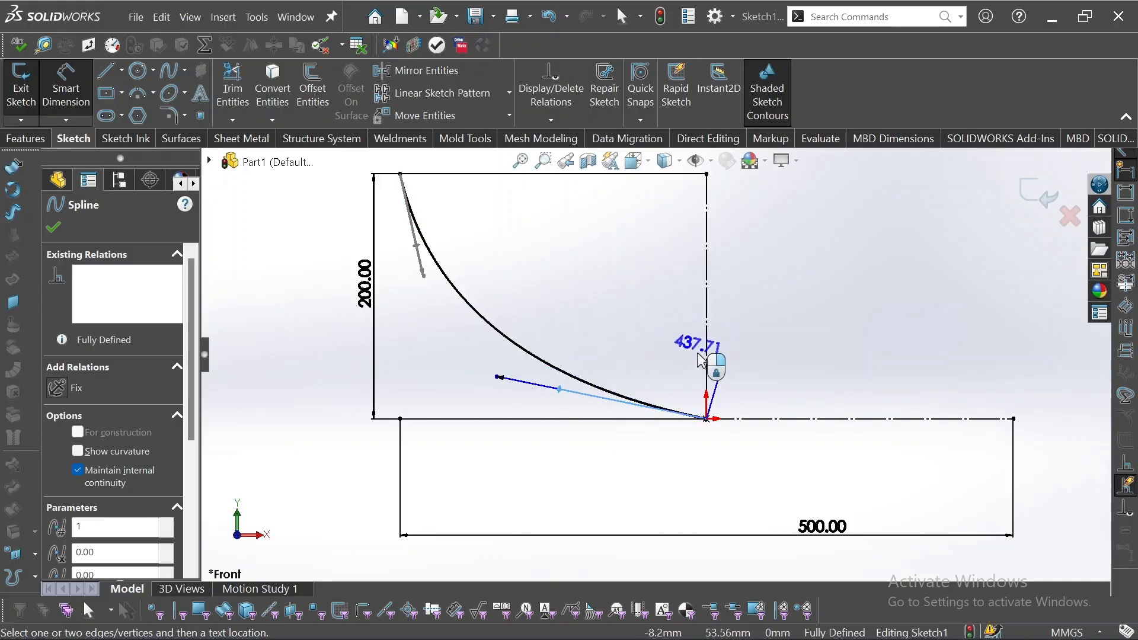
click(708, 355)
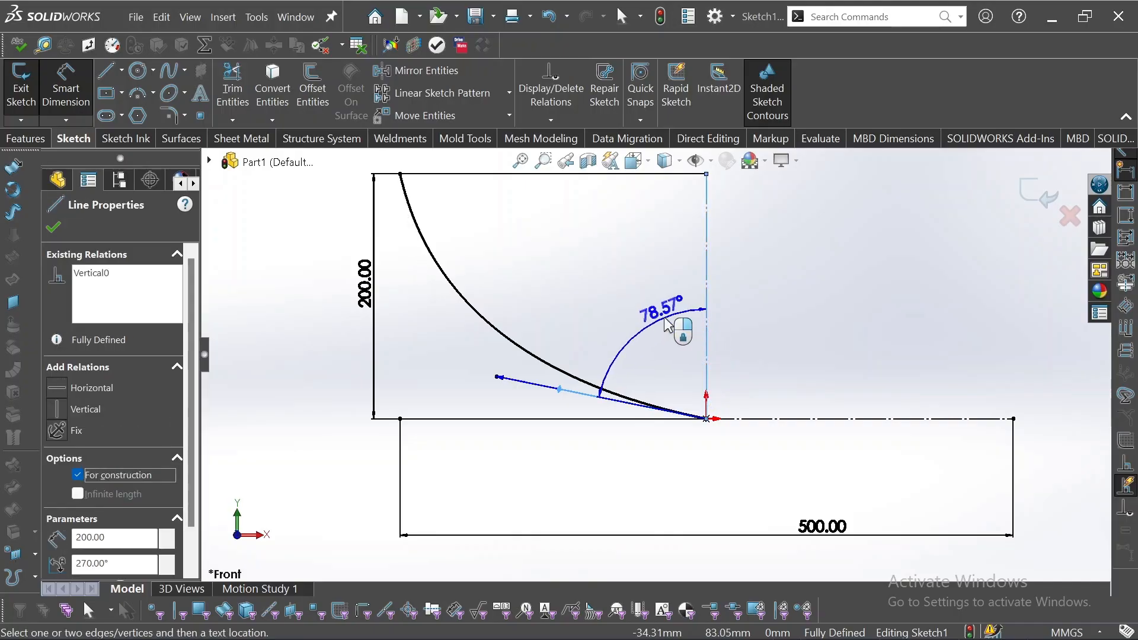
click(634, 307)
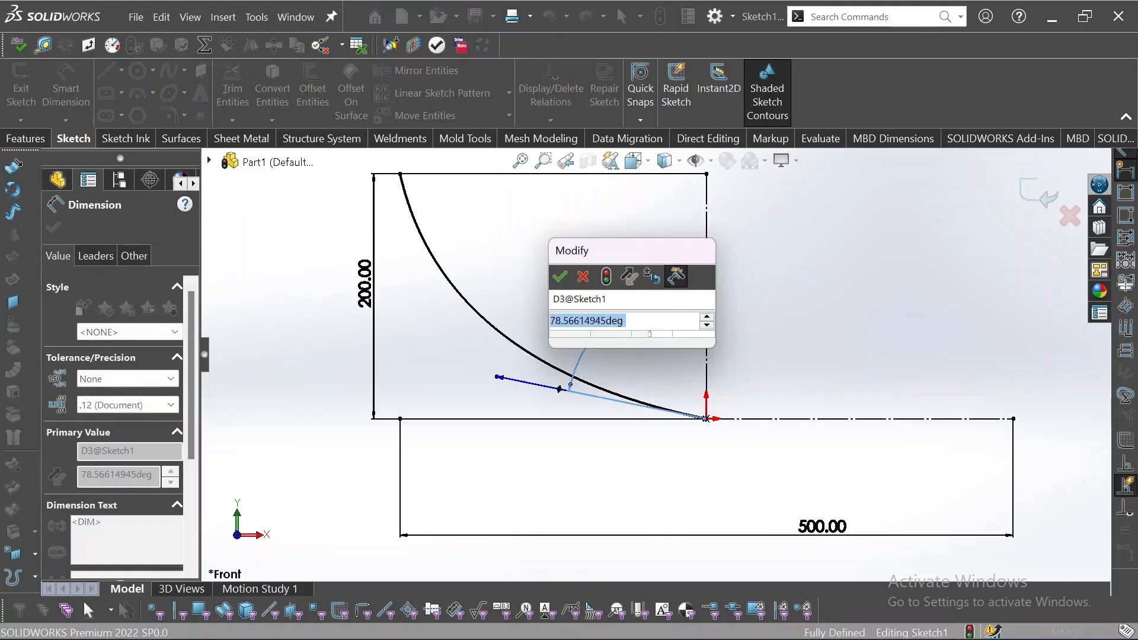
text(80)
key(Return)
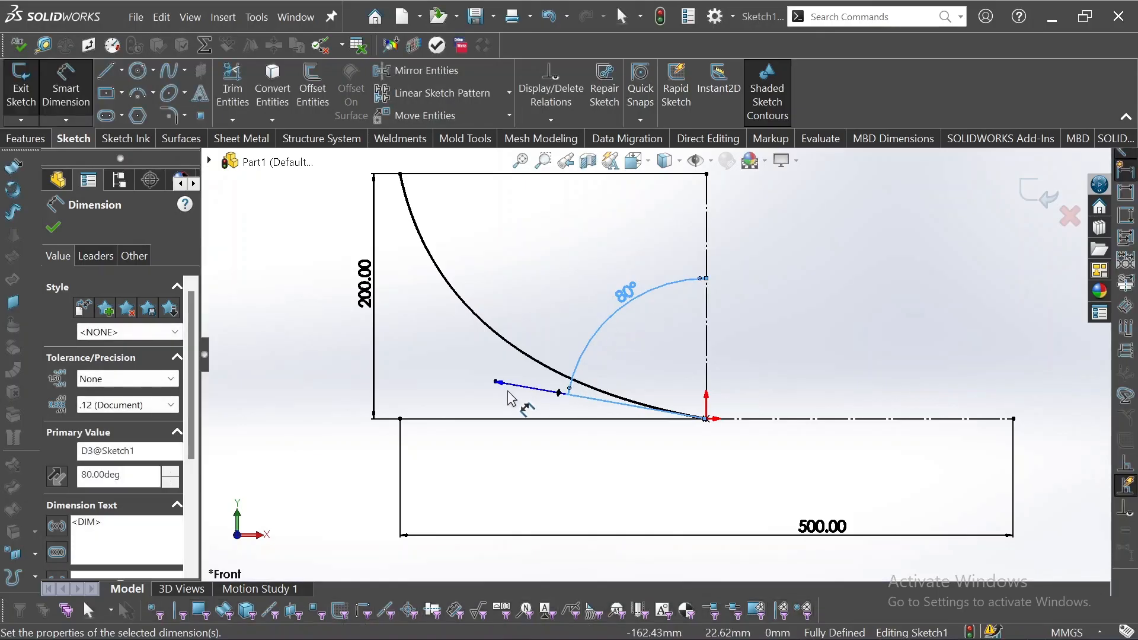
Dimension the tangent length of the spline's lower handle as 500 mm and finish dimensioning.
click(558, 392)
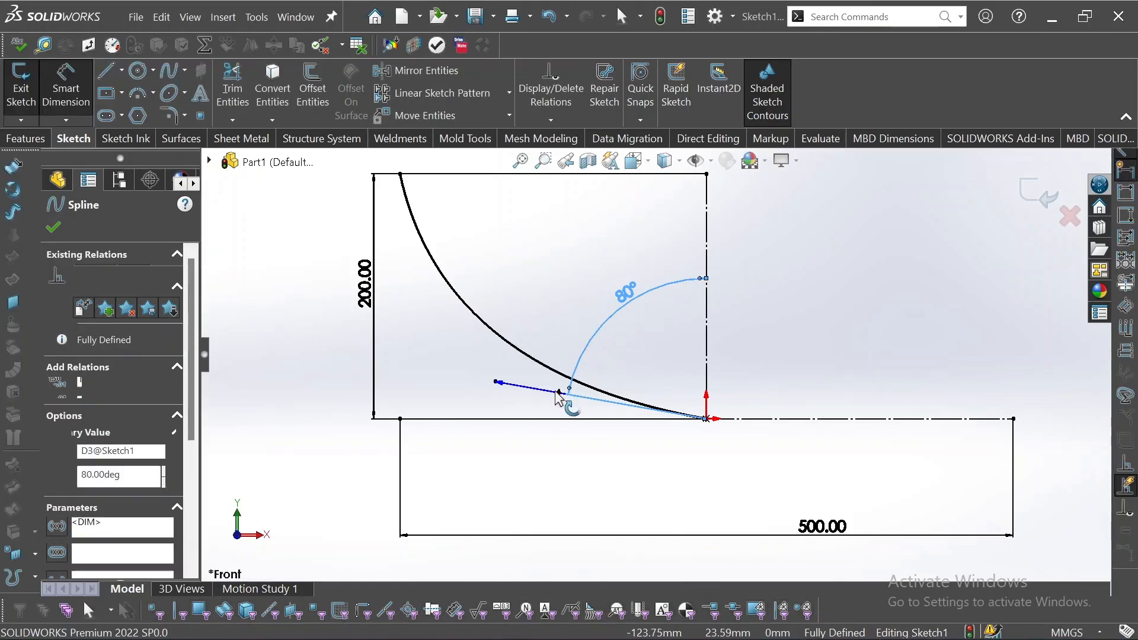
click(544, 490)
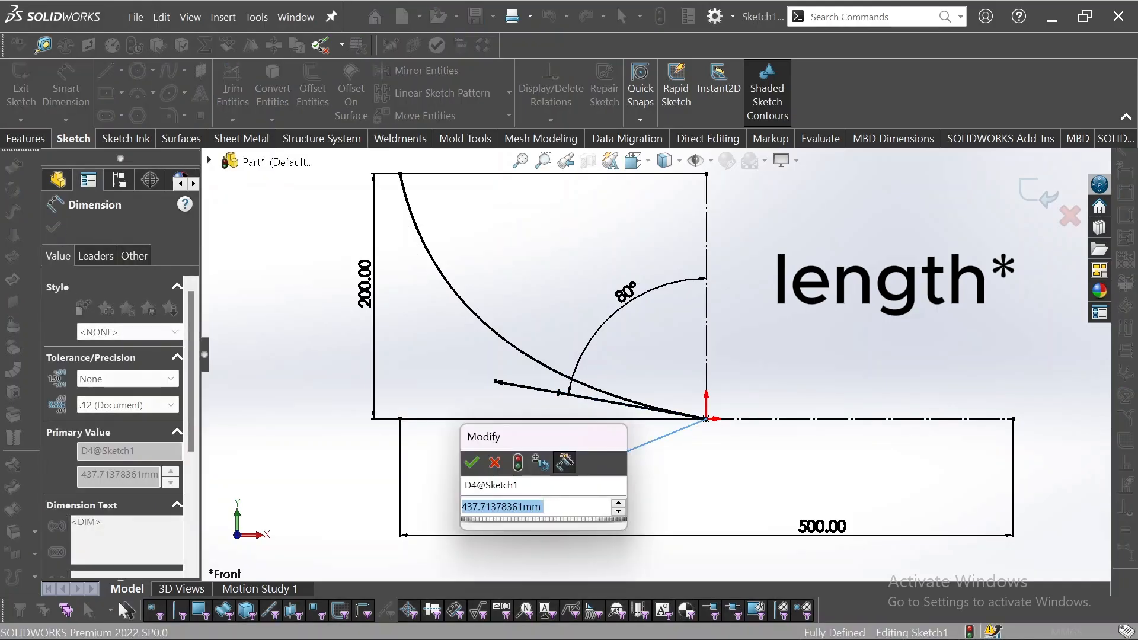
text(500)
key(Return)
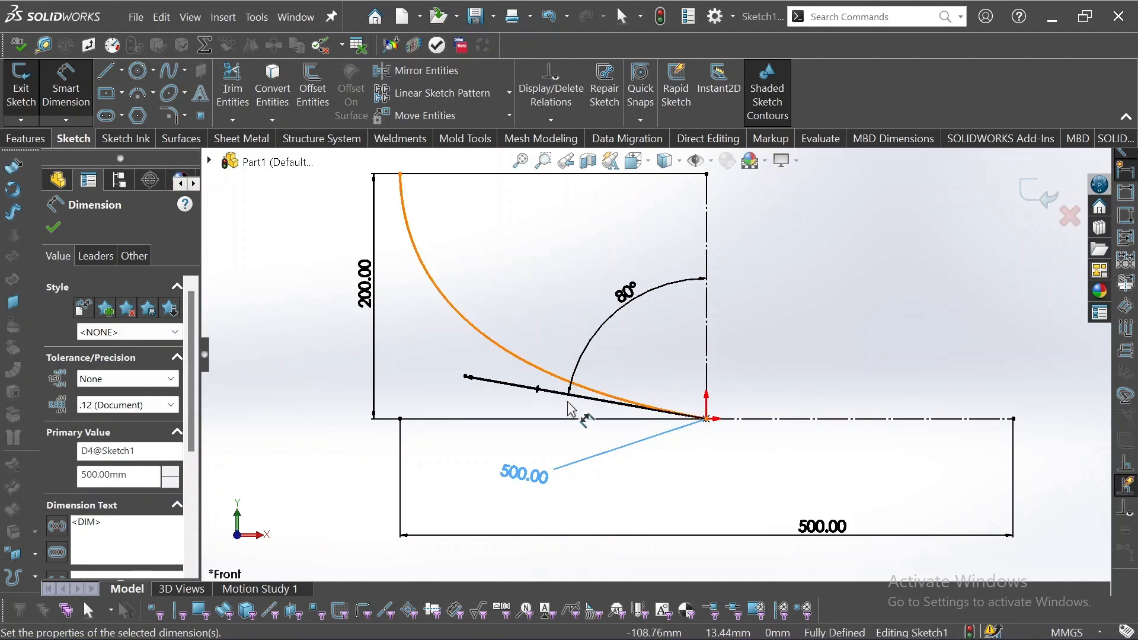
key(Escape)
key(Escape)
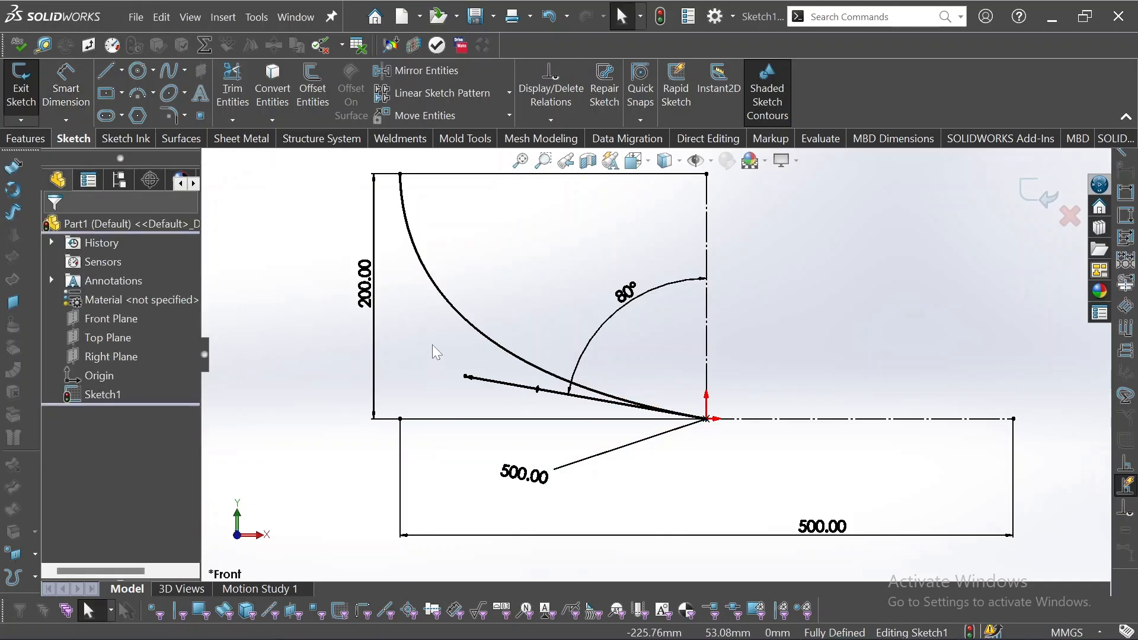
Adjust the spline's upper tangent handle so it points nearly straight down, tilted slightly toward the curve.
click(437, 291)
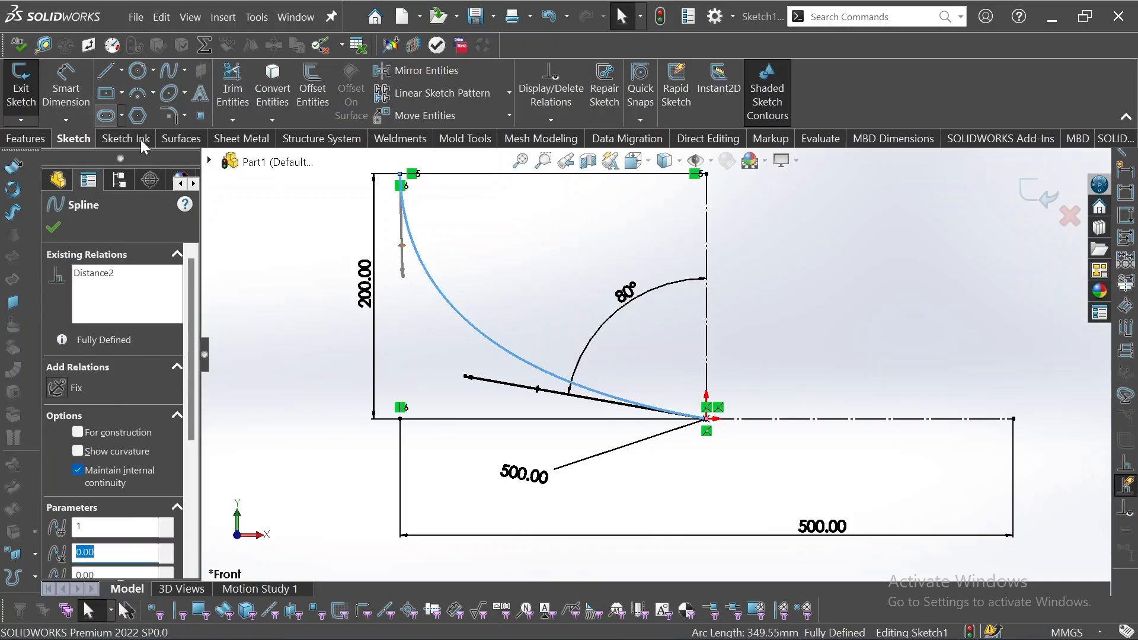
click(403, 276)
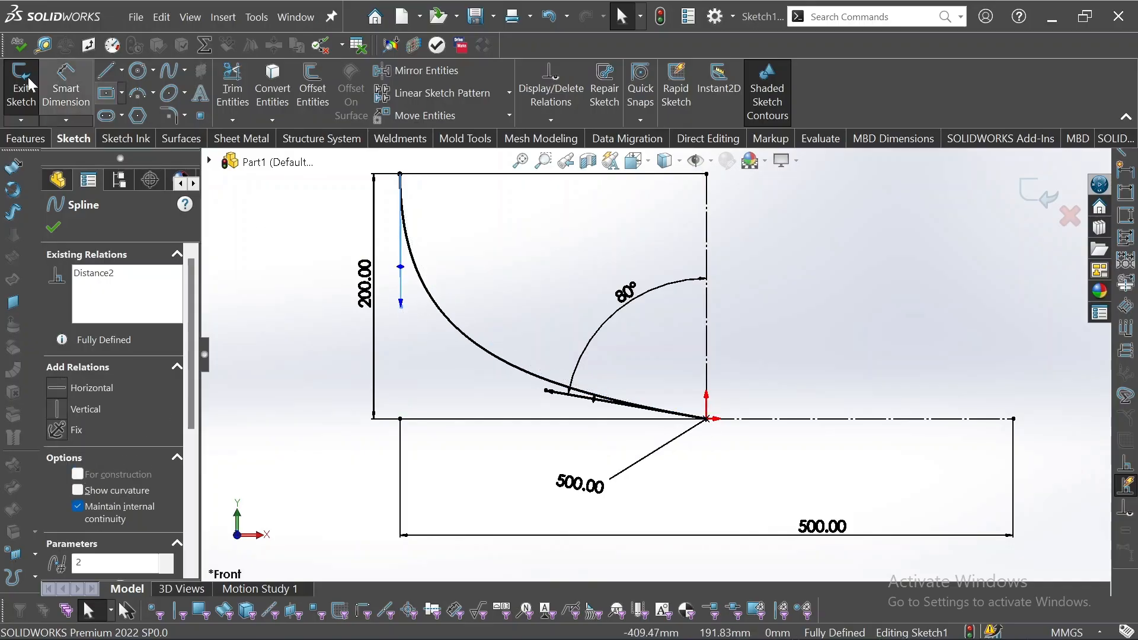
click(82, 88)
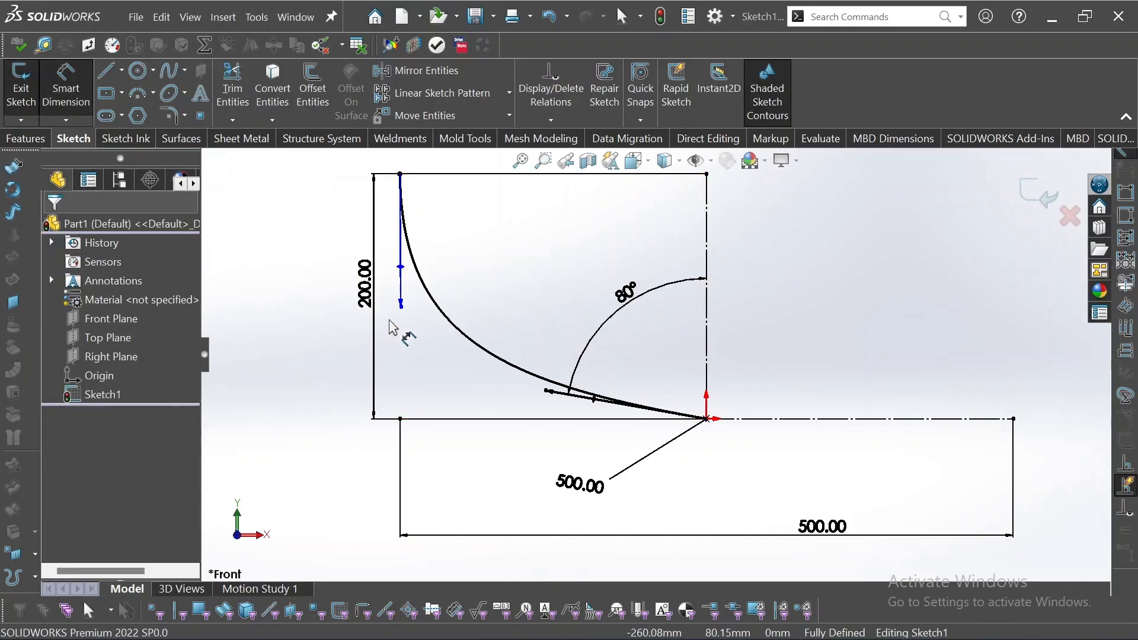
mouse_move(401, 312)
mouse_down()
mouse_move(474, 231)
mouse_move(560, 278)
mouse_move(679, 274)
mouse_move(682, 240)
mouse_move(536, 172)
mouse_move(596, 379)
mouse_move(590, 190)
mouse_move(498, 273)
mouse_move(432, 279)
mouse_move(480, 261)
mouse_move(408, 293)
mouse_up()
Dimension the tangent length of the spline's upper handle as 500 mm.
click(59, 87)
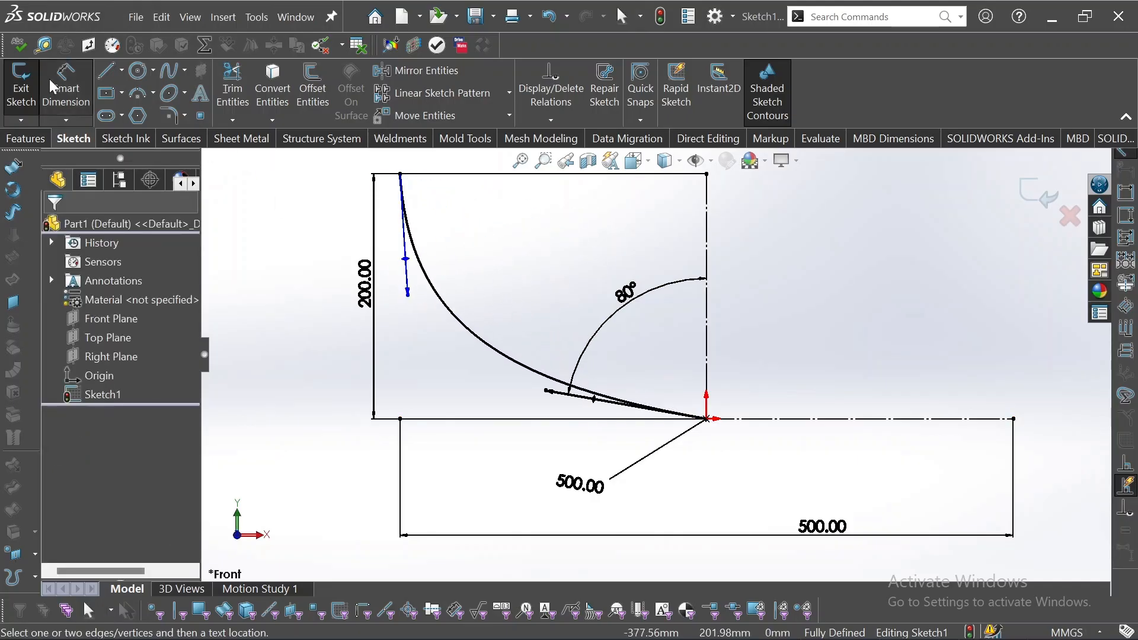
click(407, 260)
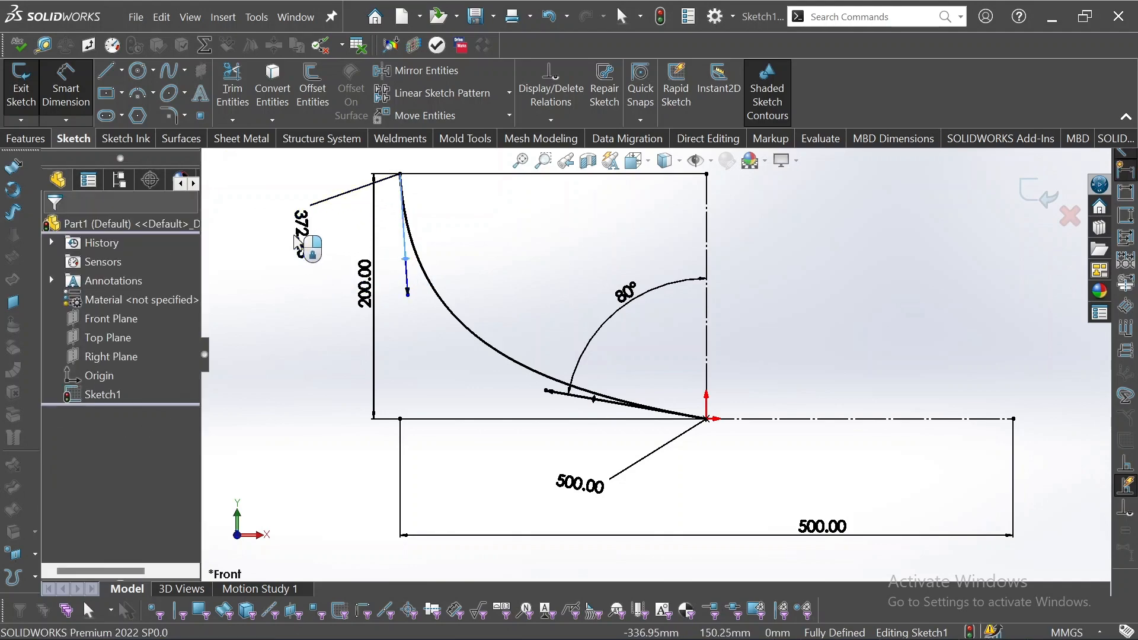
click(309, 231)
text(500)
key(Return)
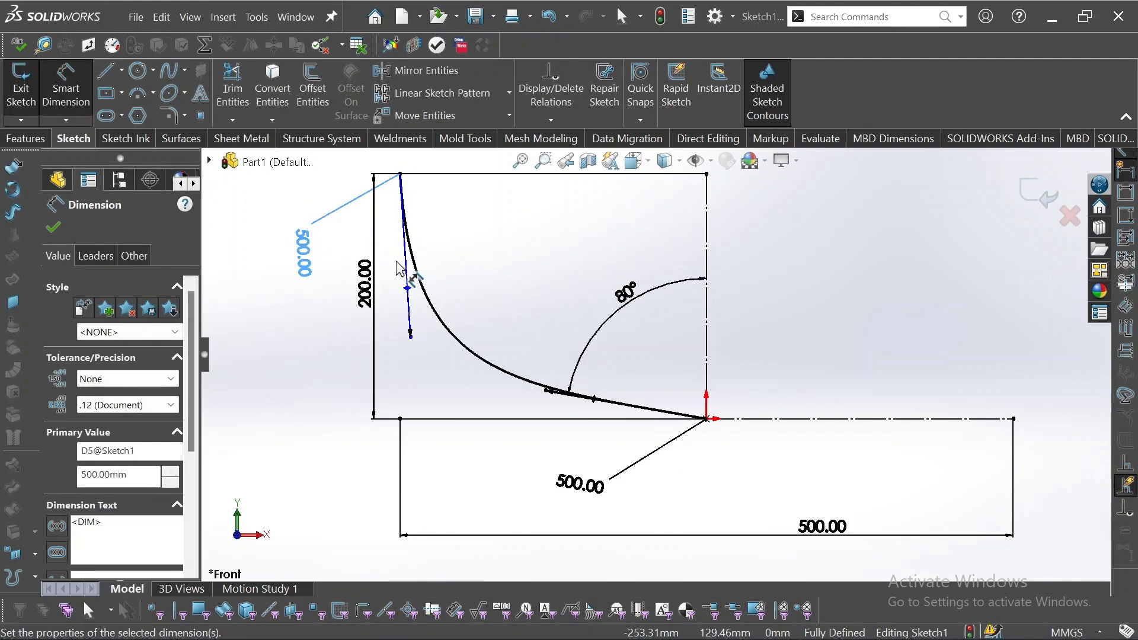
Dimension the angle between the spline's upper tangent handle and the horizontal construction line as 100°.
click(412, 293)
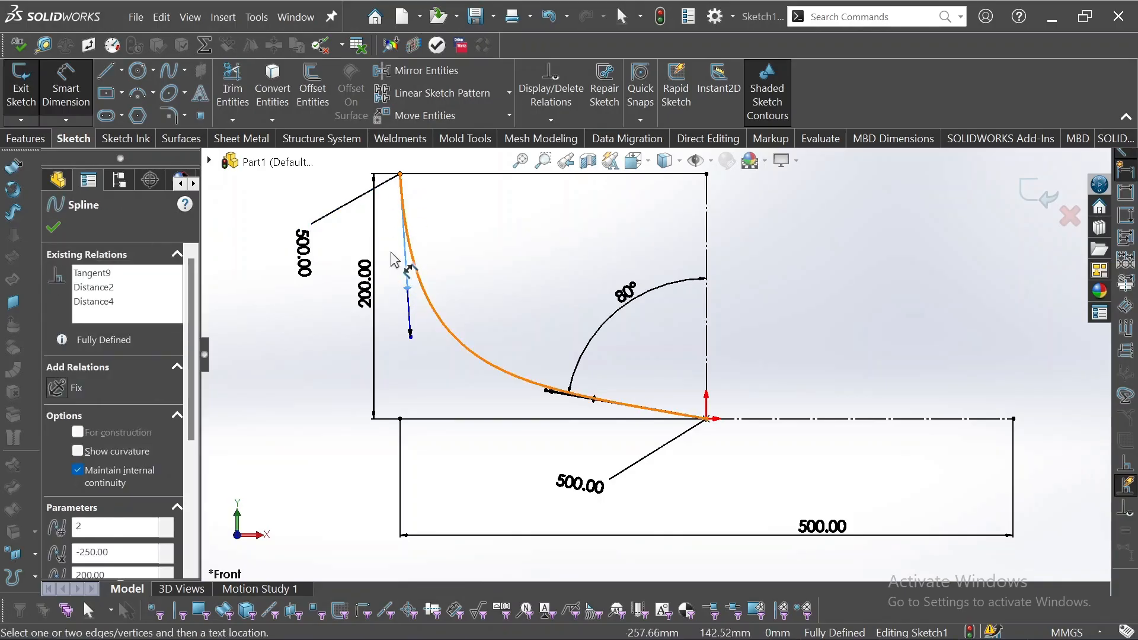
click(405, 419)
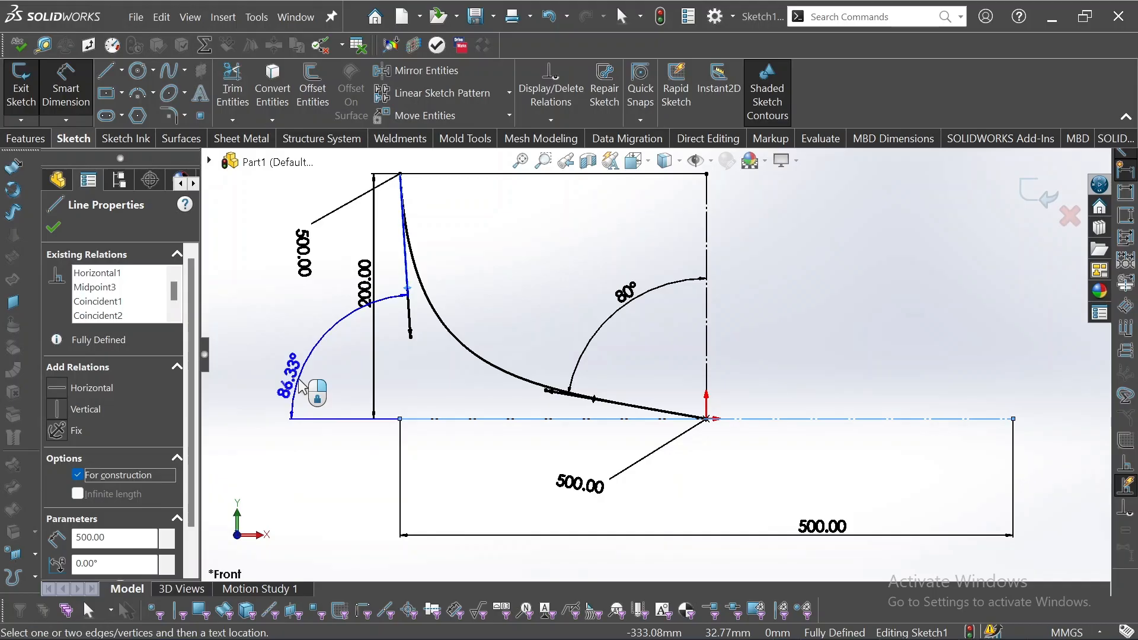
click(300, 386)
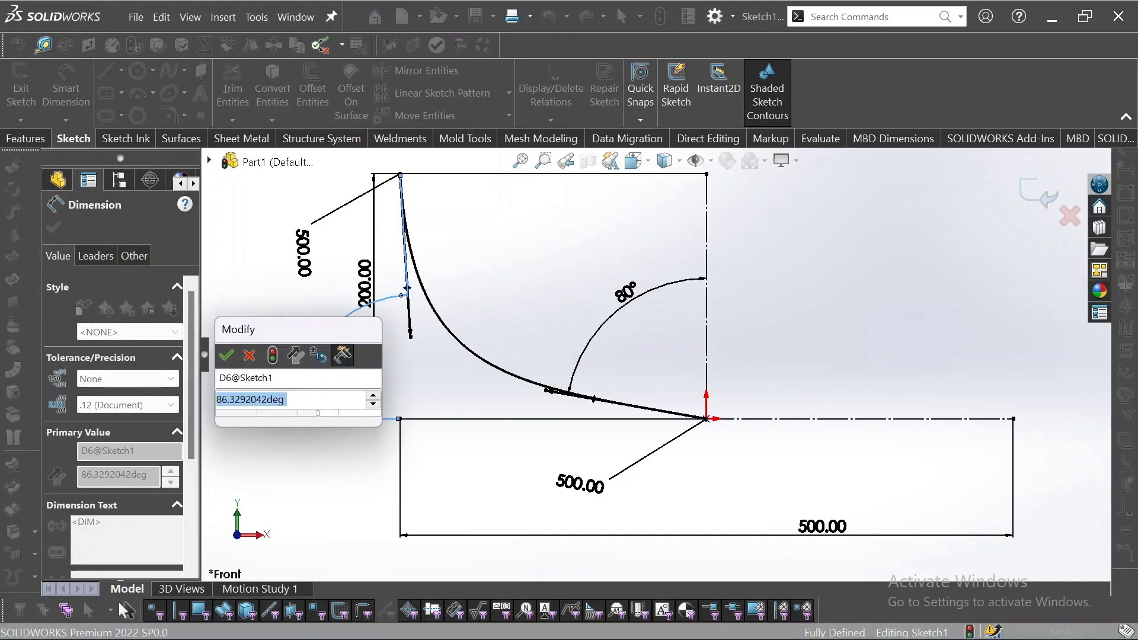
text(100)
key(Return)
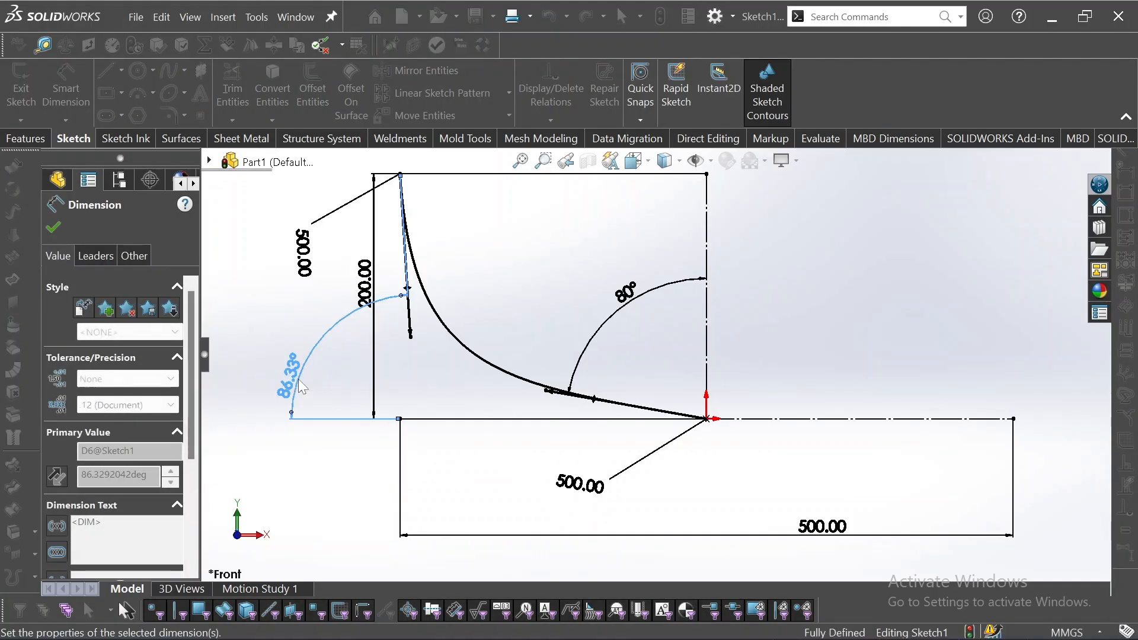
Move the 200 mm height dimension to the right side of the vertical construction line, clear of the spline.
click(331, 321)
drag(362, 279, 1006, 293)
scroll(610, 312, up, 2)
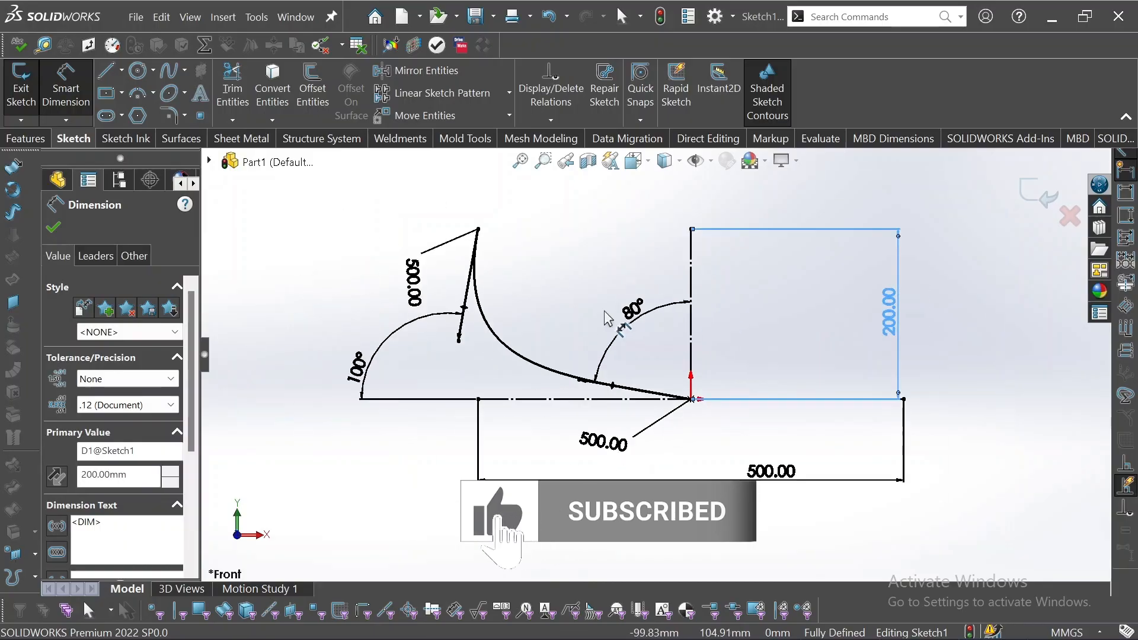
scroll(609, 319, down, 3)
scroll(610, 317, up, 2)
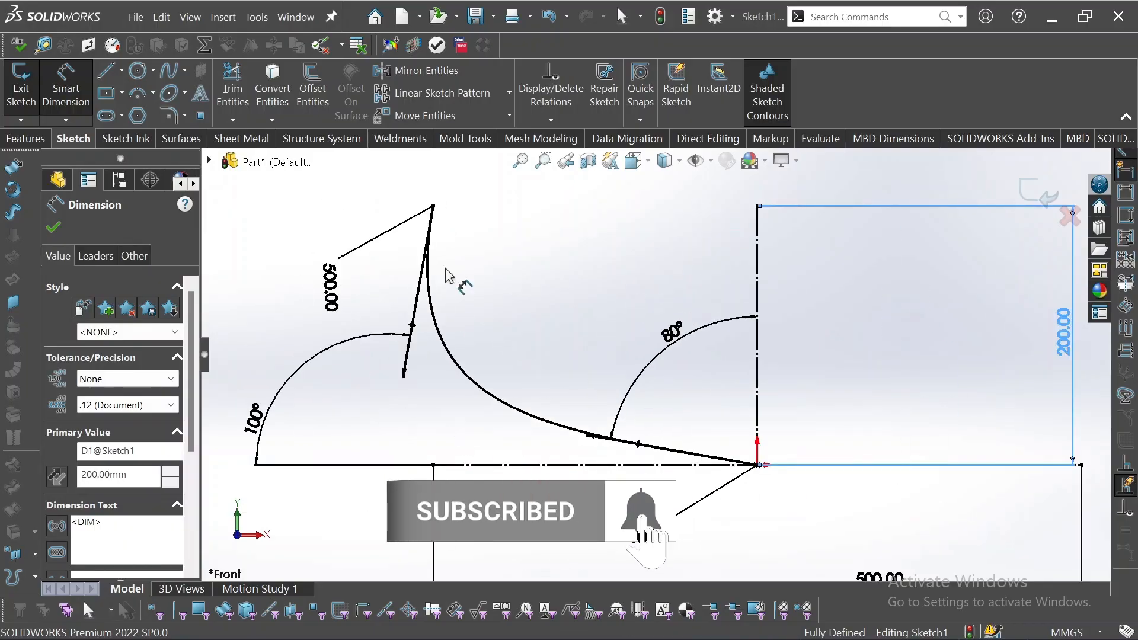
key(Escape)
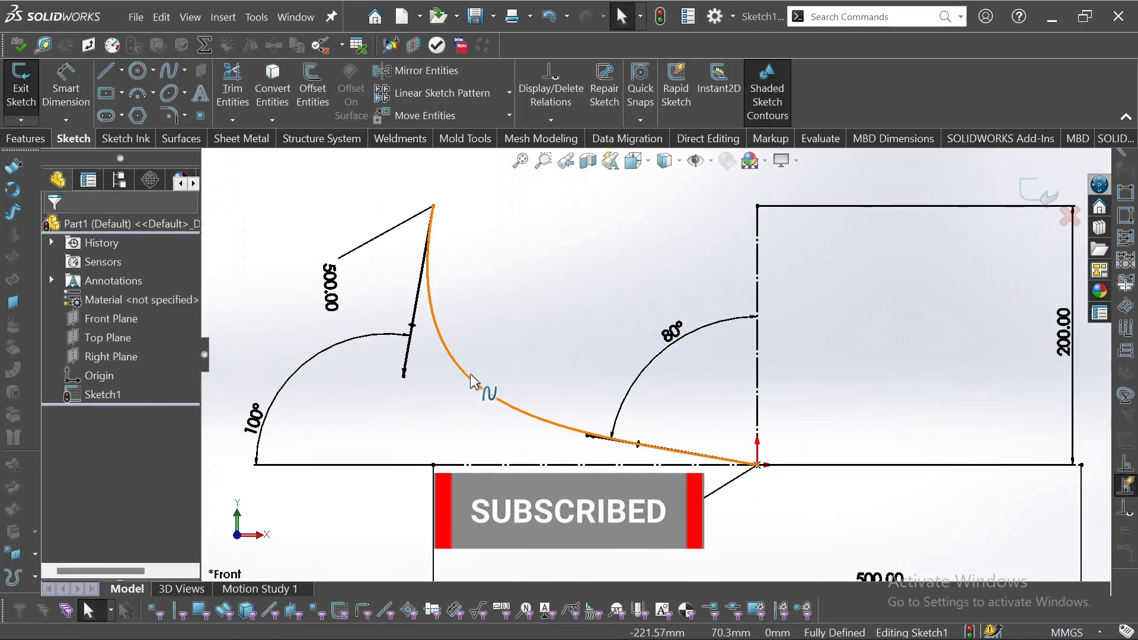
click(527, 409)
click(517, 356)
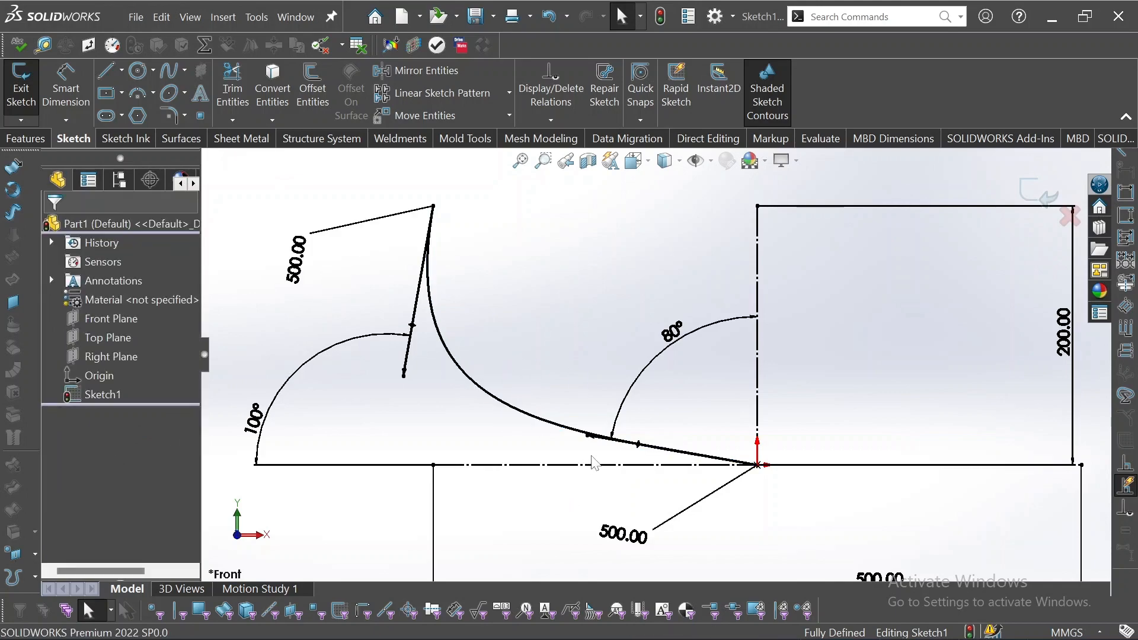
click(589, 437)
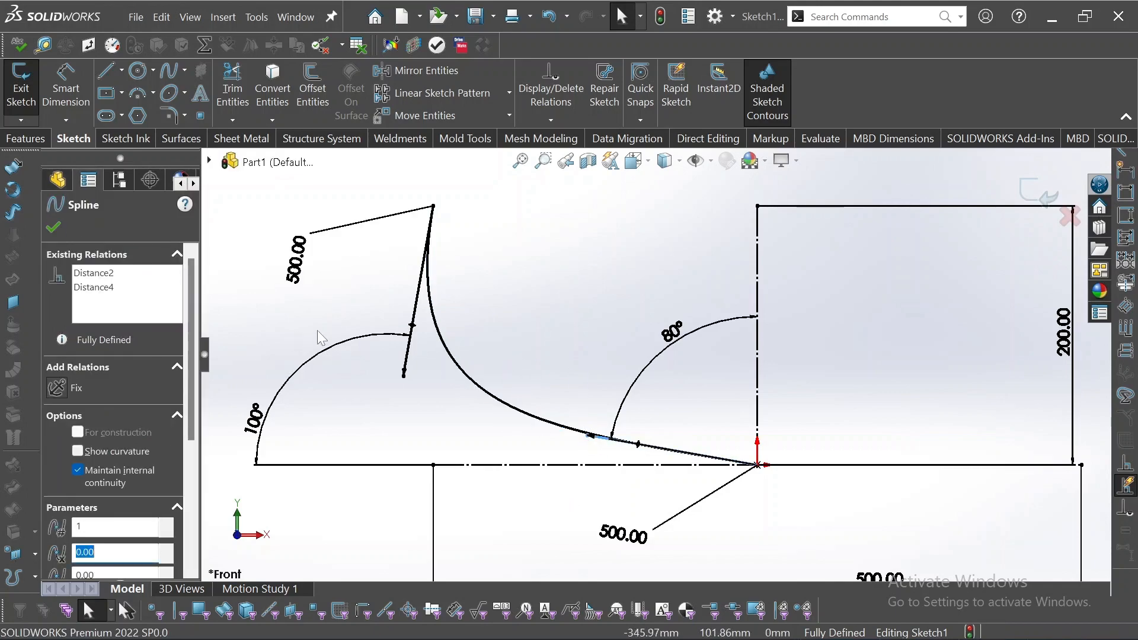
scroll(508, 299, up, 4)
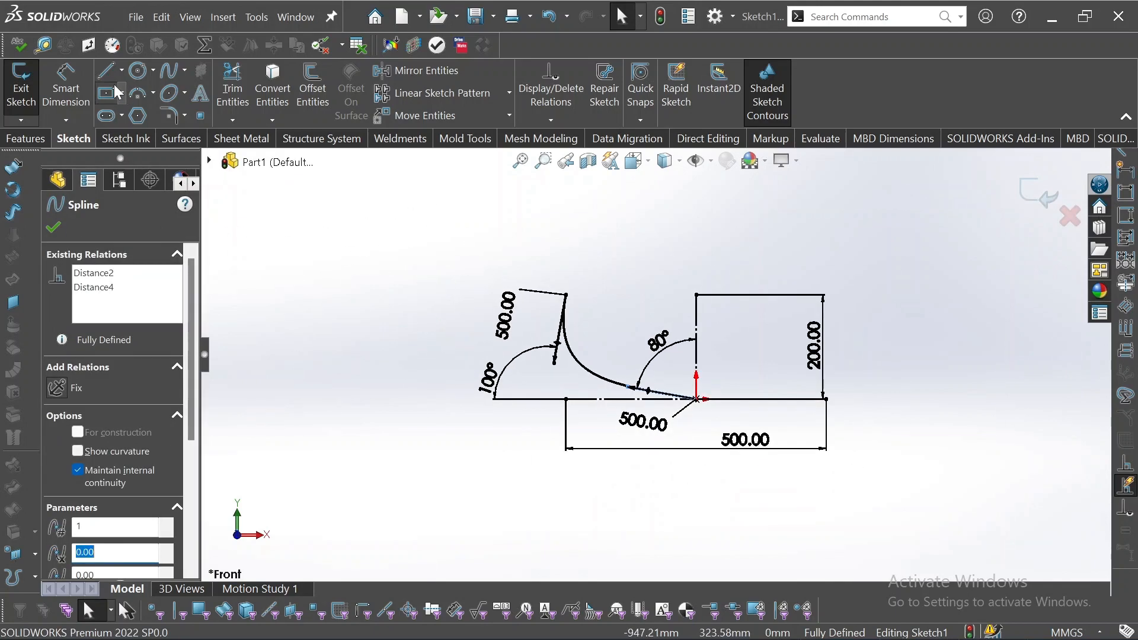
Sketch a three-point spline from the origin up to the right, through about (80, 119) mm and ending at about (240, 165) mm.
click(171, 69)
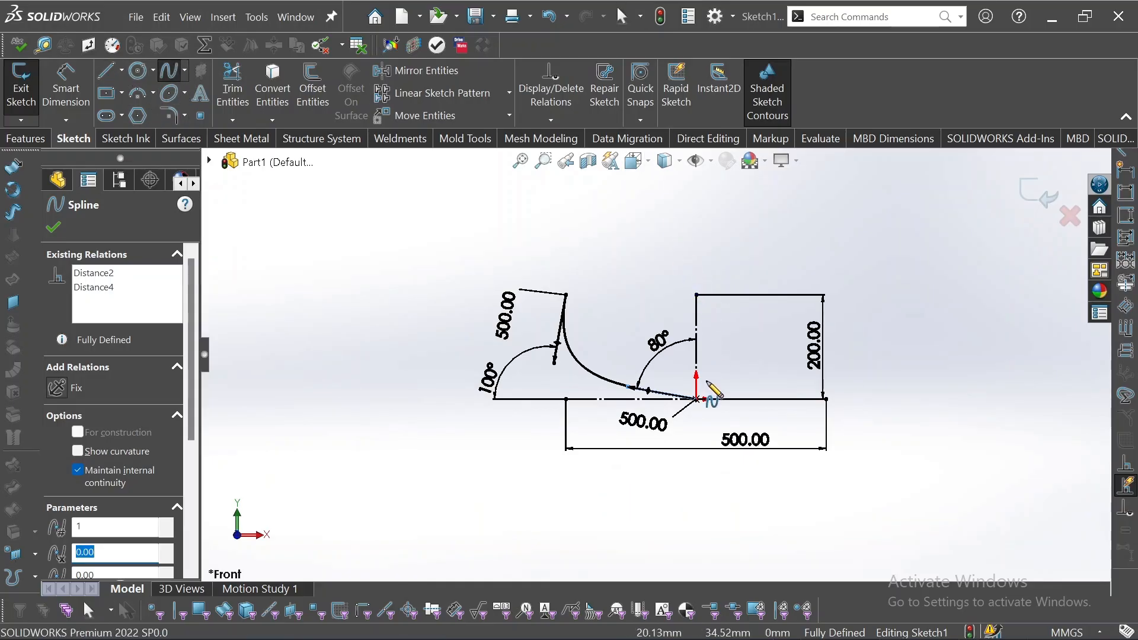
scroll(712, 391, down, 4)
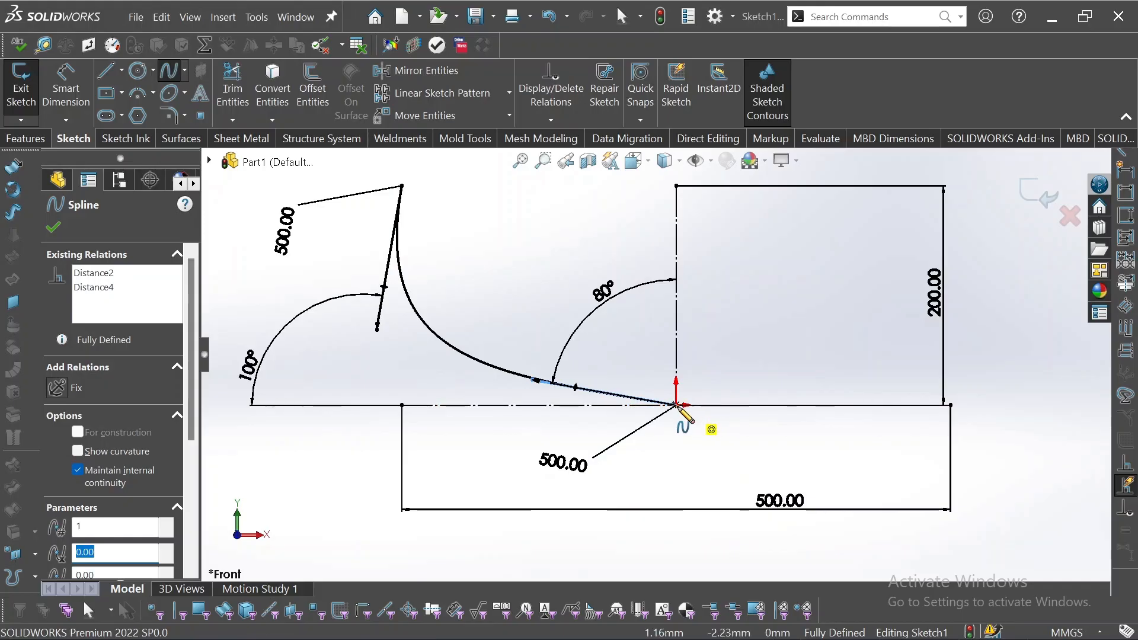
click(676, 405)
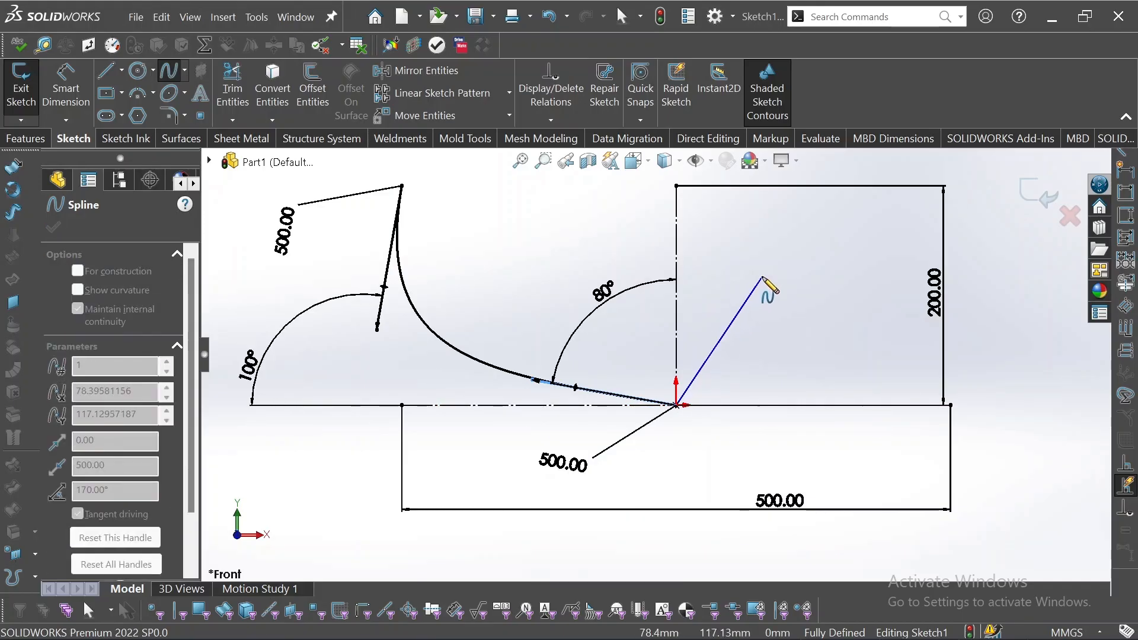
click(765, 275)
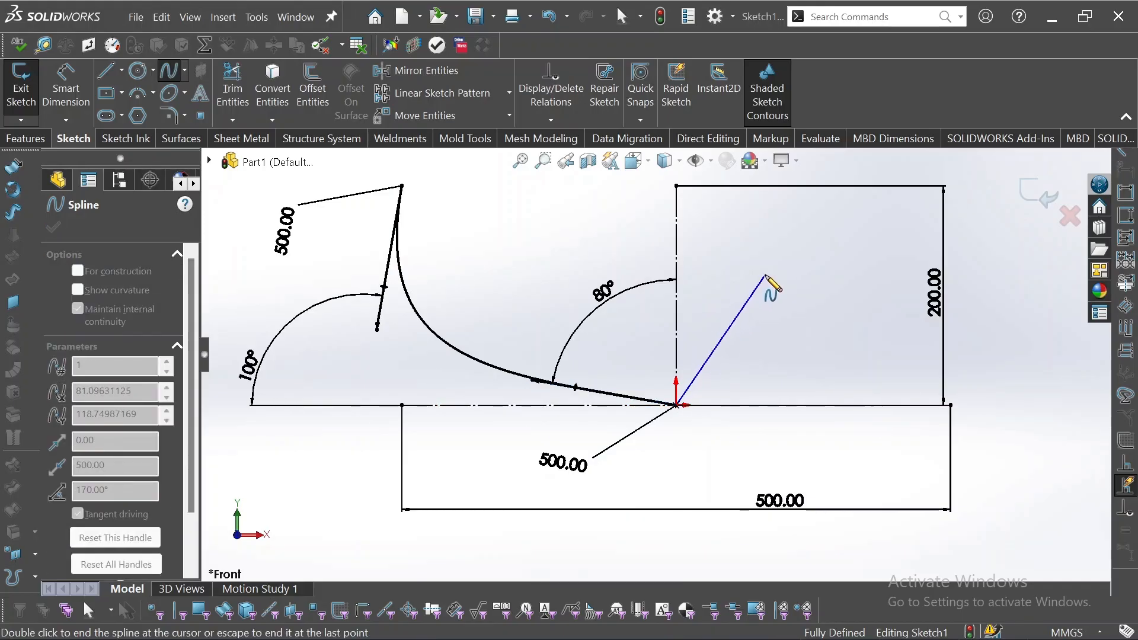
click(941, 226)
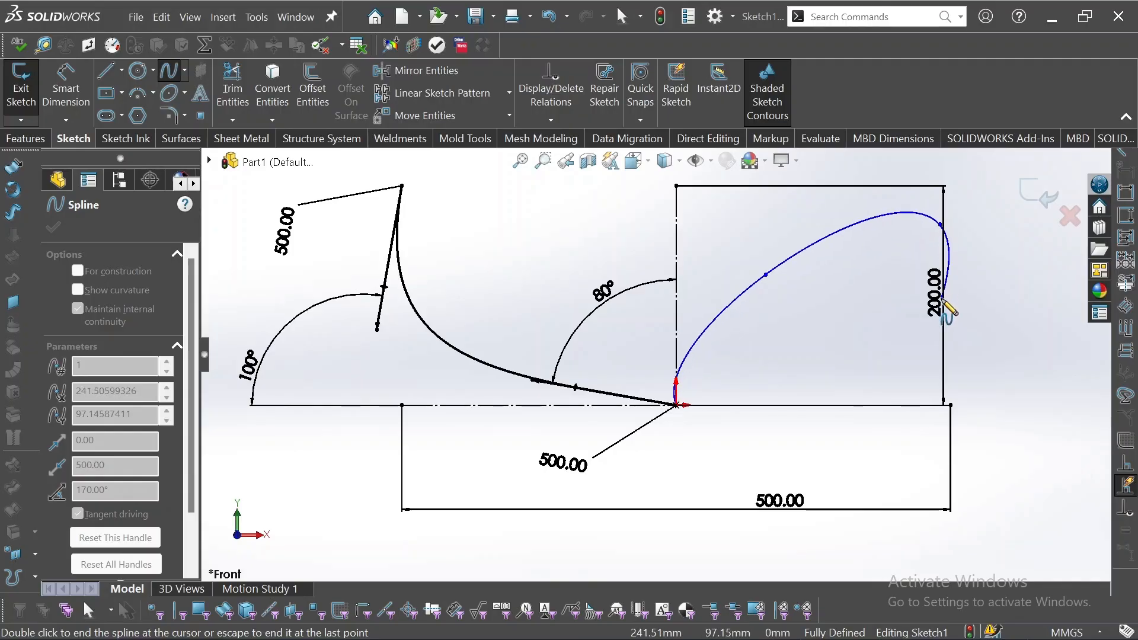
key(Escape)
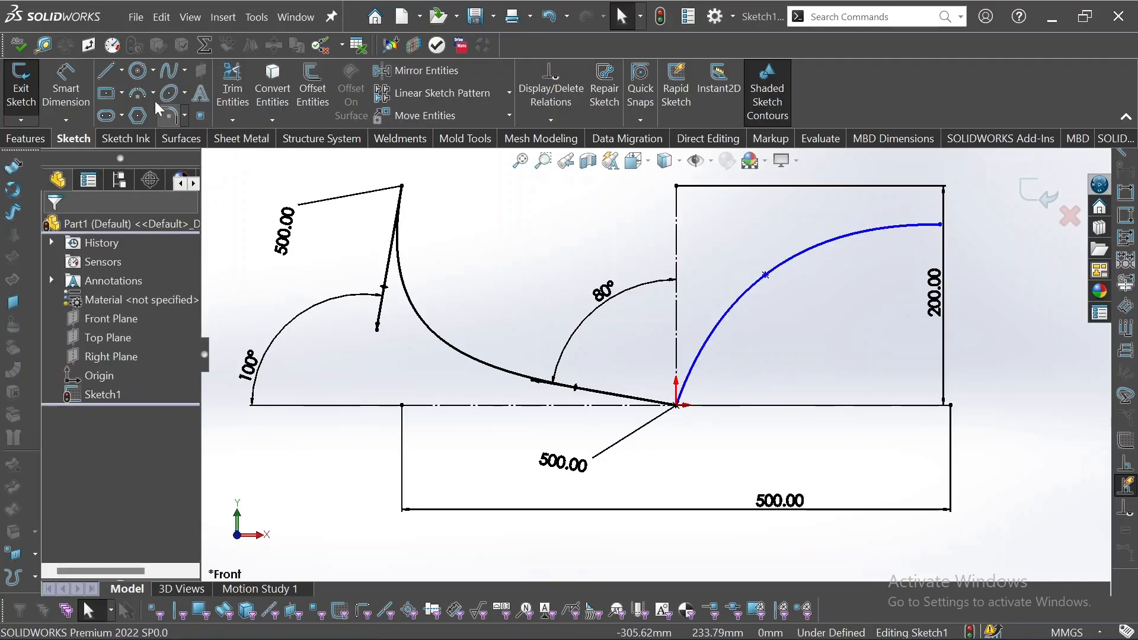
Dimension the height of the new spline's middle point above the horizontal construction line as 100 mm.
click(70, 80)
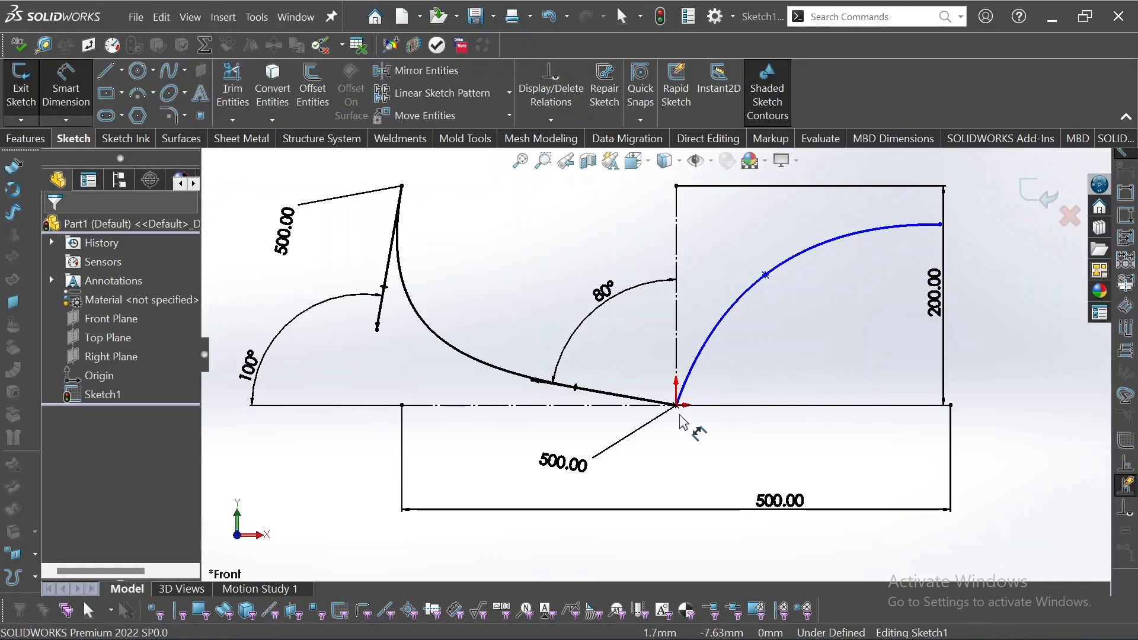
click(766, 275)
click(765, 406)
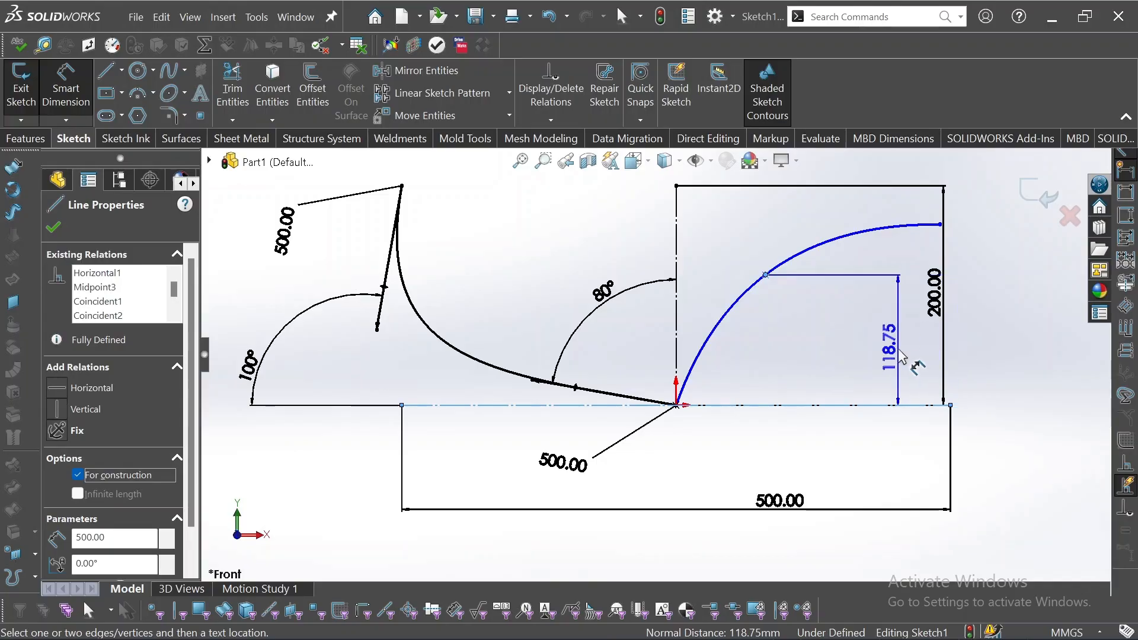
click(907, 364)
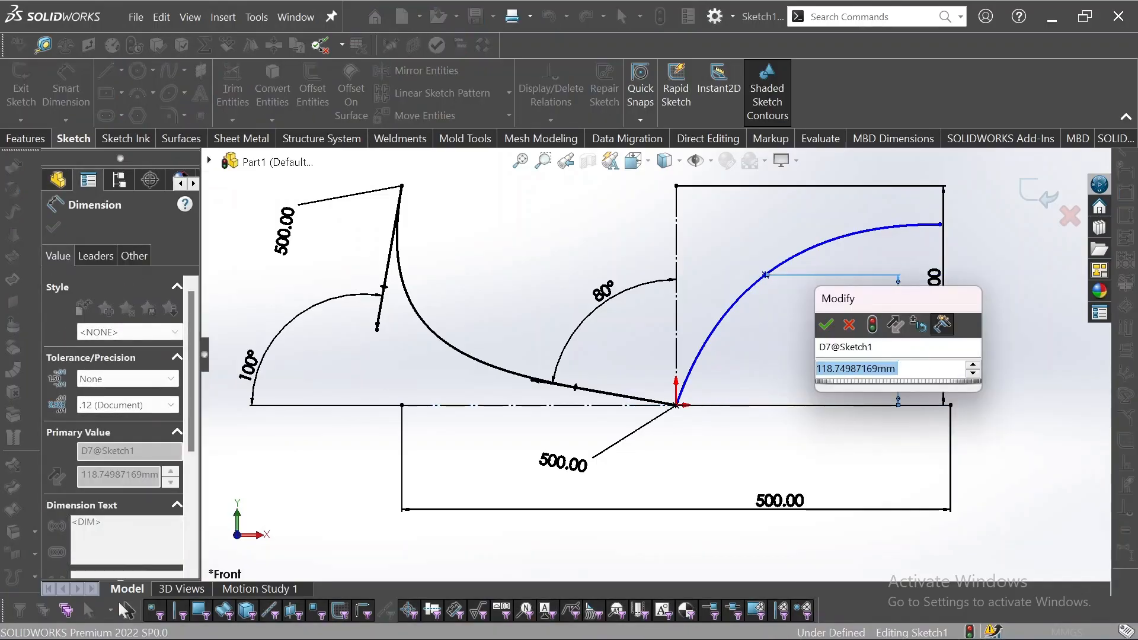
text(100)
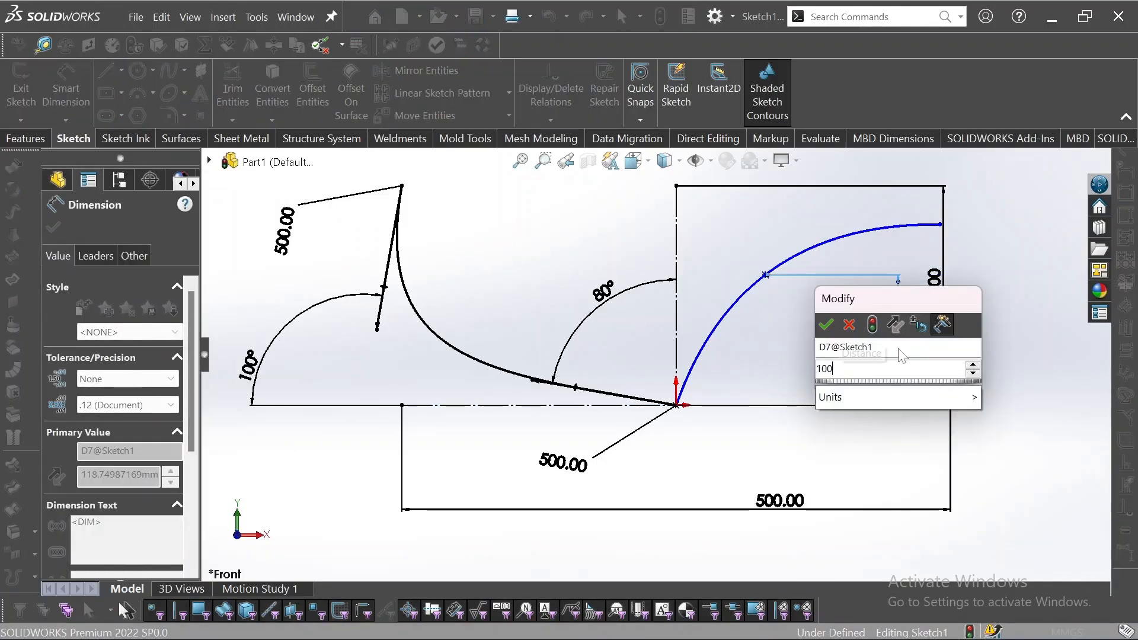
key(Return)
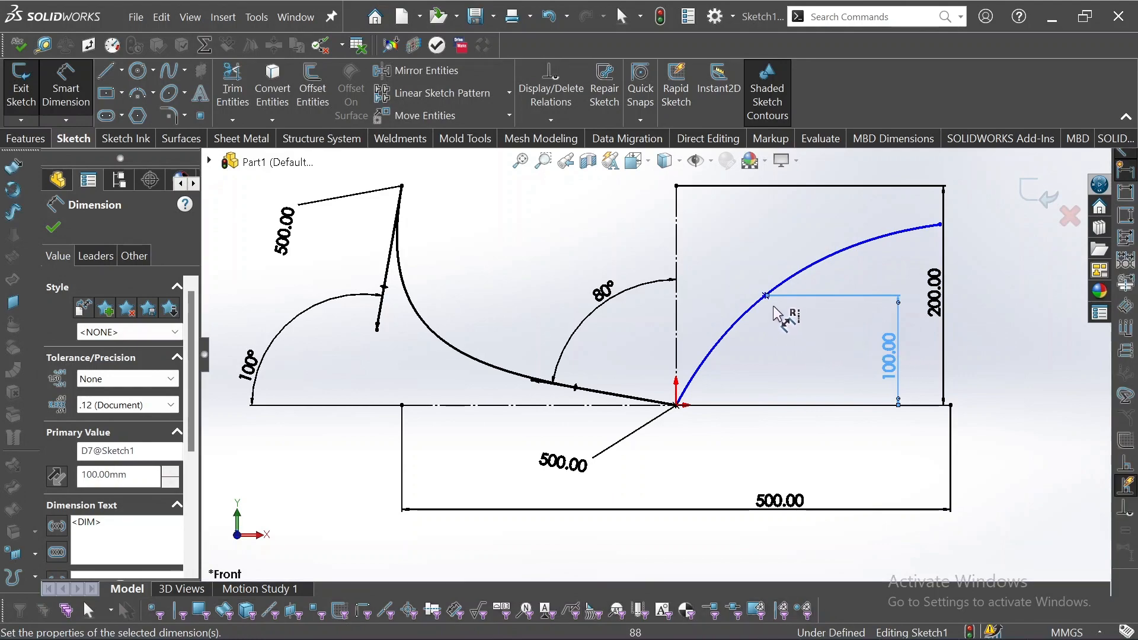
Dimension the horizontal distance from the vertical construction line to the new spline's middle point as 80 mm.
click(766, 295)
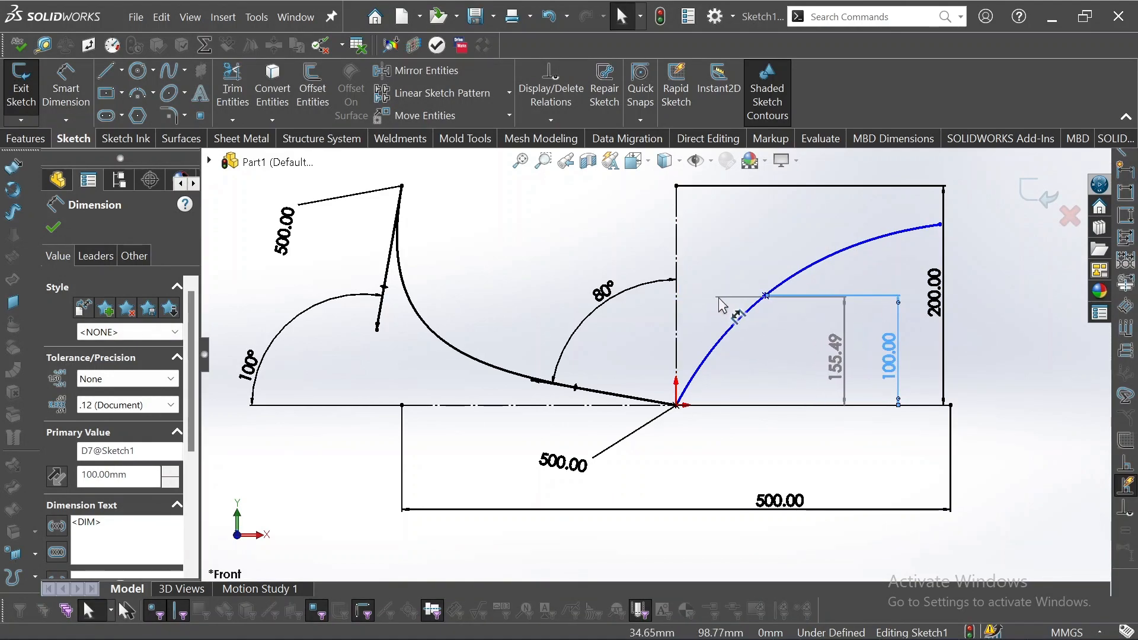
key(Escape)
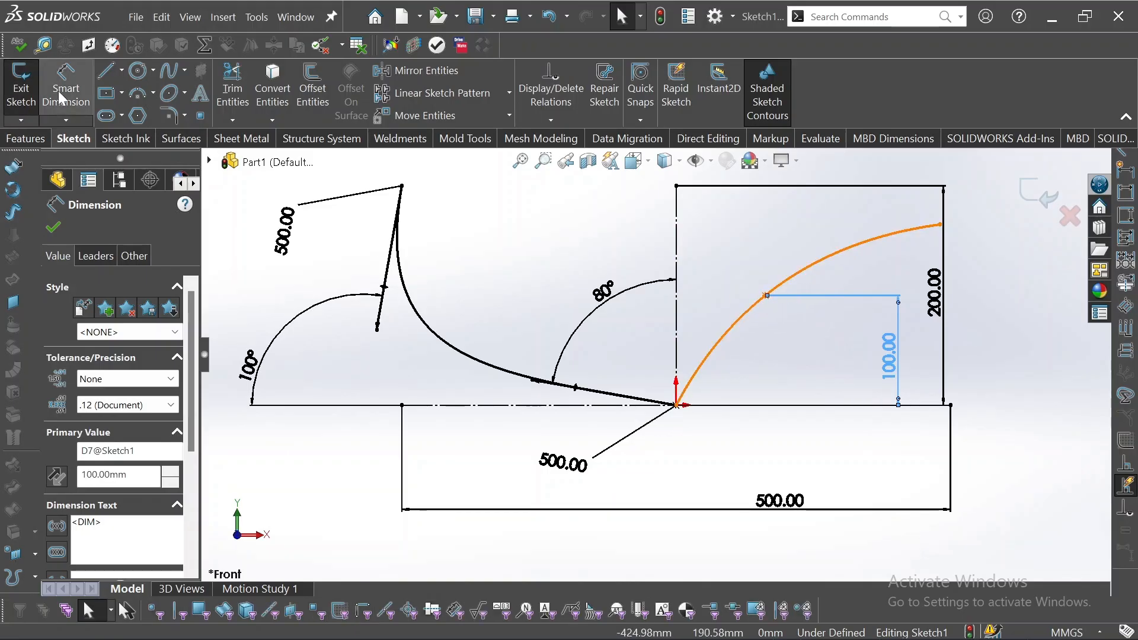
click(767, 296)
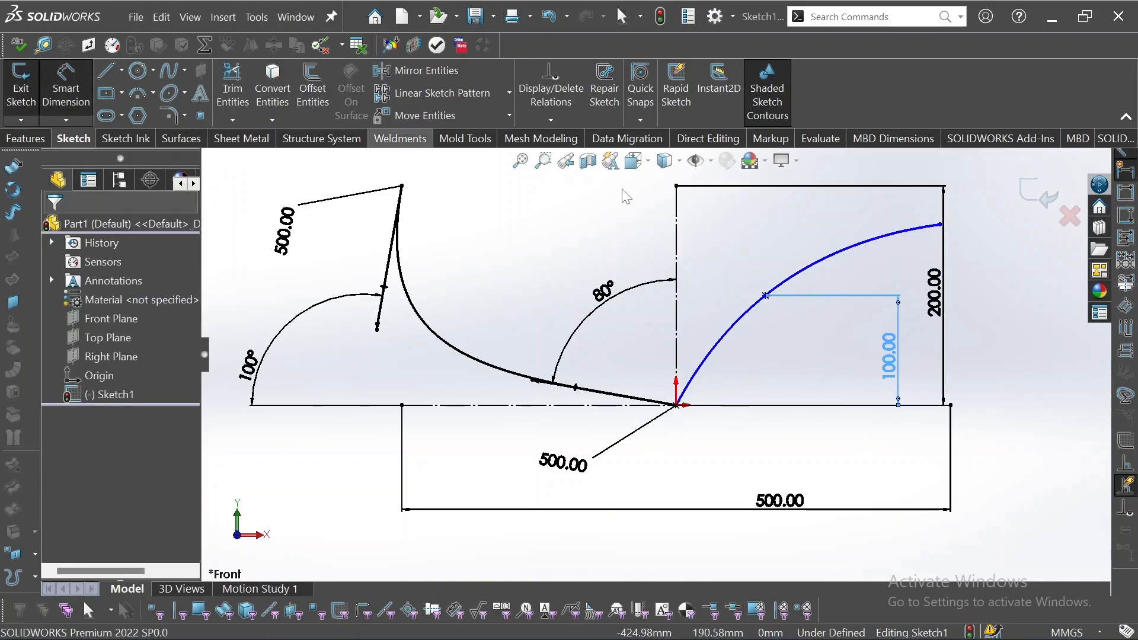
click(766, 296)
click(677, 263)
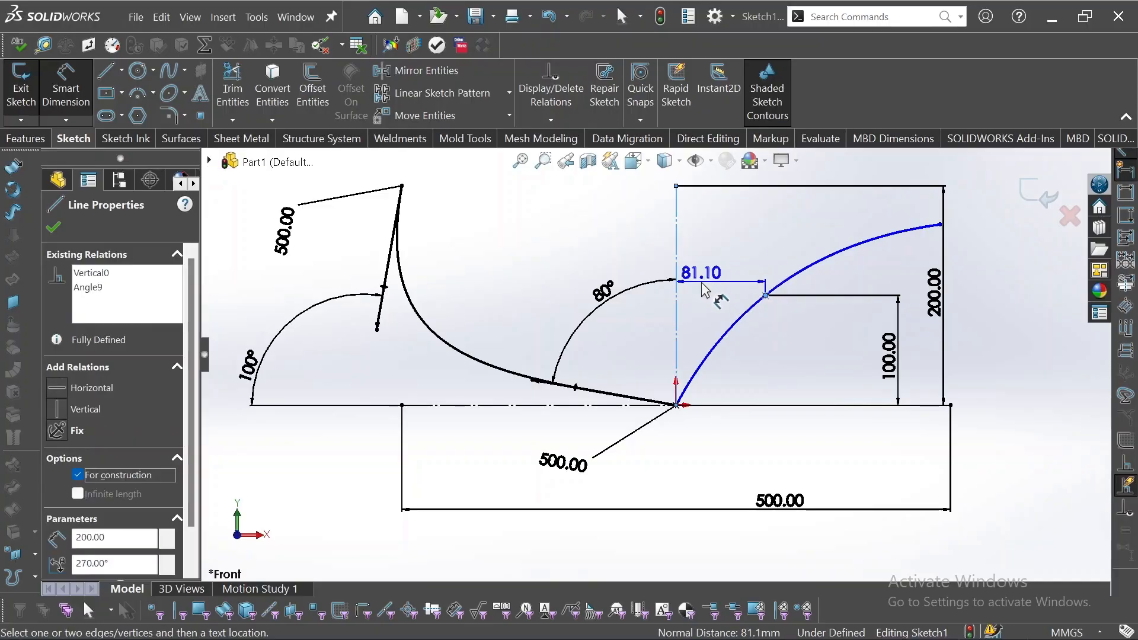
click(711, 245)
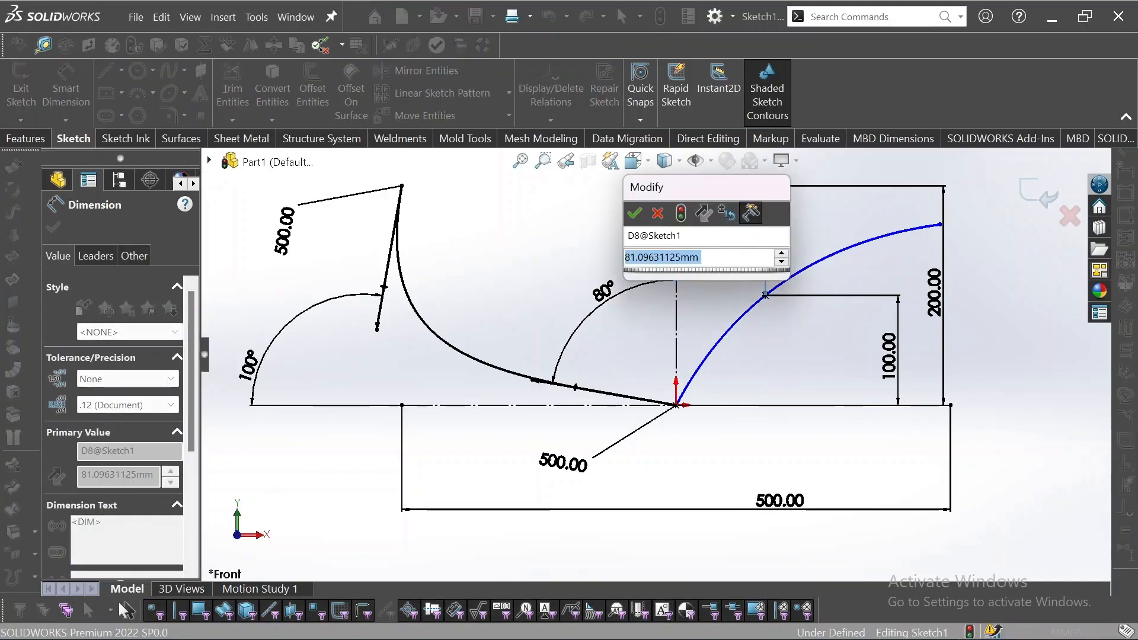
text(80)
key(Return)
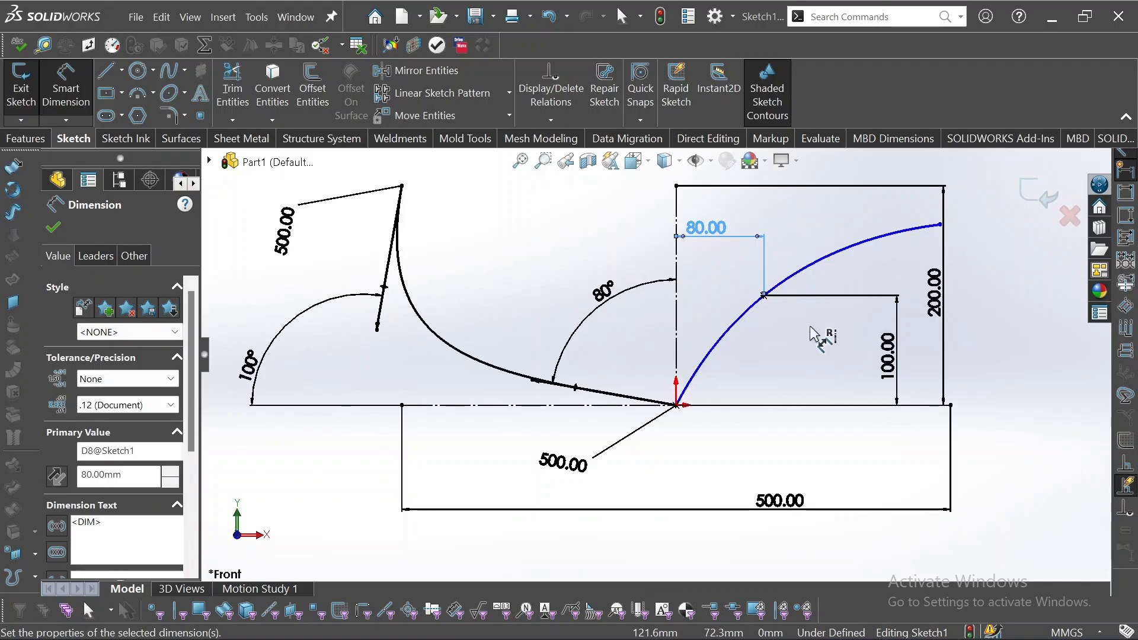
scroll(735, 296, down, 6)
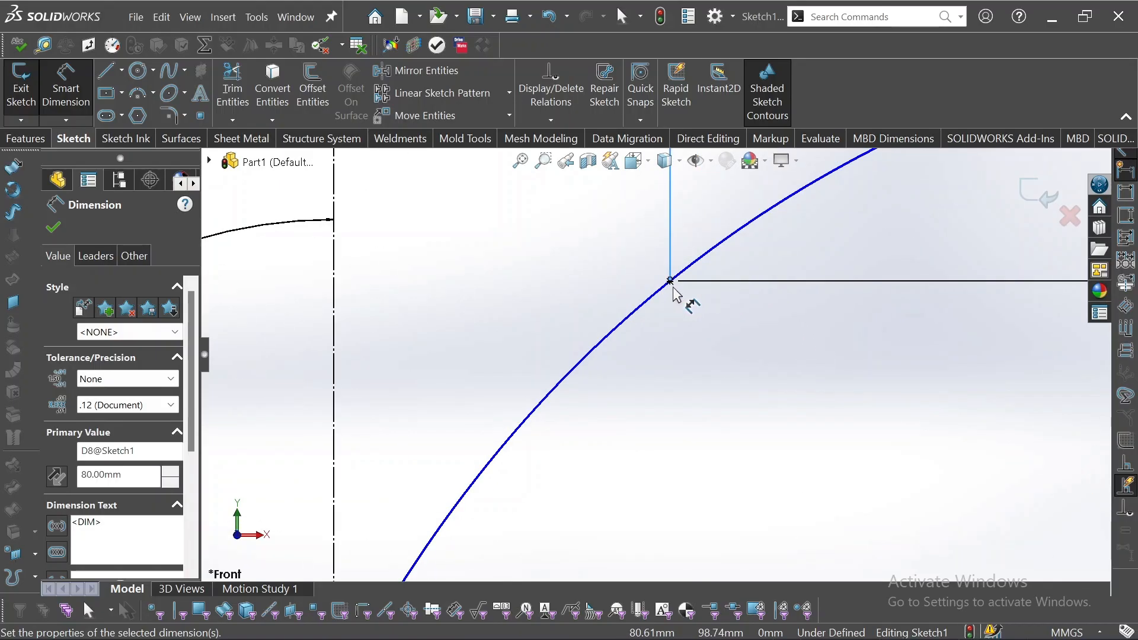
scroll(666, 391, up, 4)
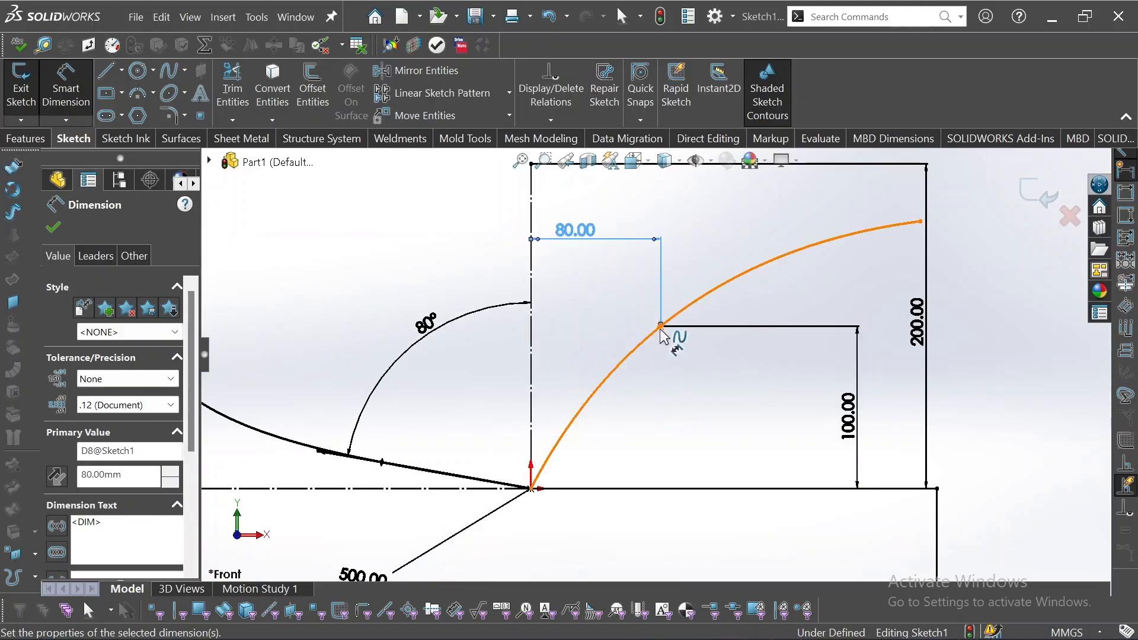
key(Escape)
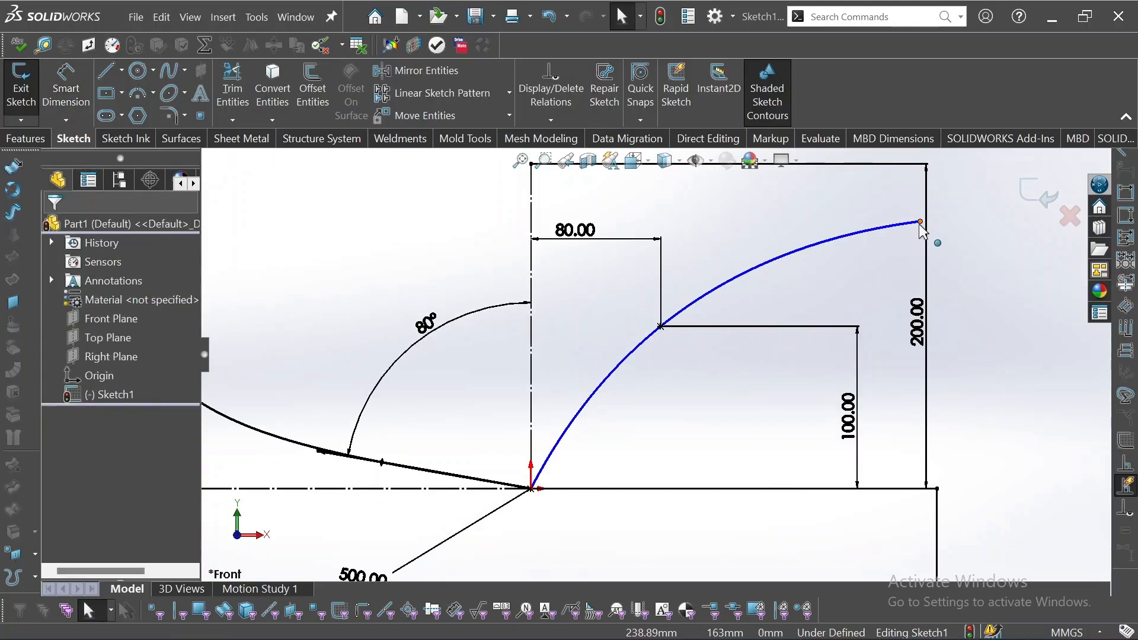
Align the new spline's free end vertically with the right endpoint of the horizontal construction line.
click(920, 222)
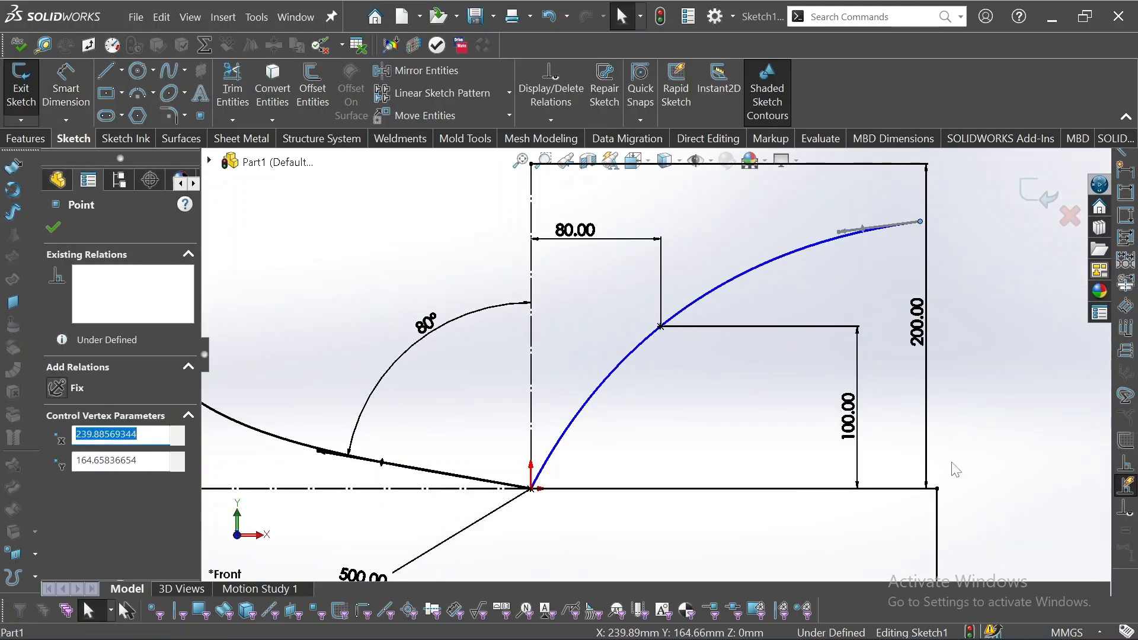
ctrl+click(937, 489)
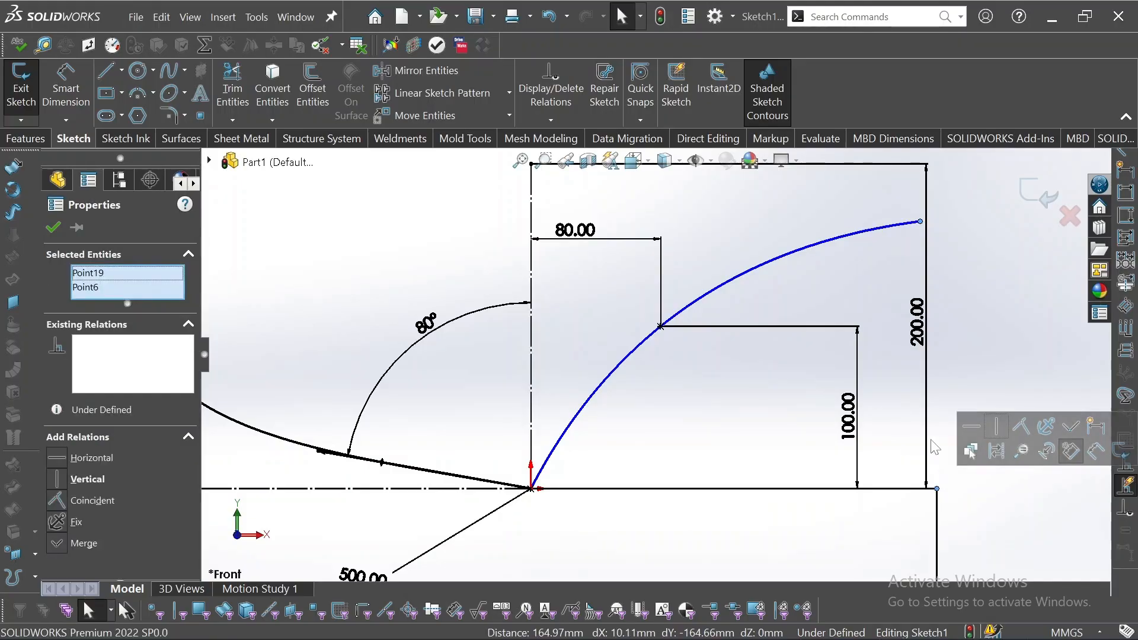
click(999, 426)
Try a horizontal relation between the vertical construction line's upper endpoint and the two still-selected points, and undo it.
scroll(914, 281, up, 2)
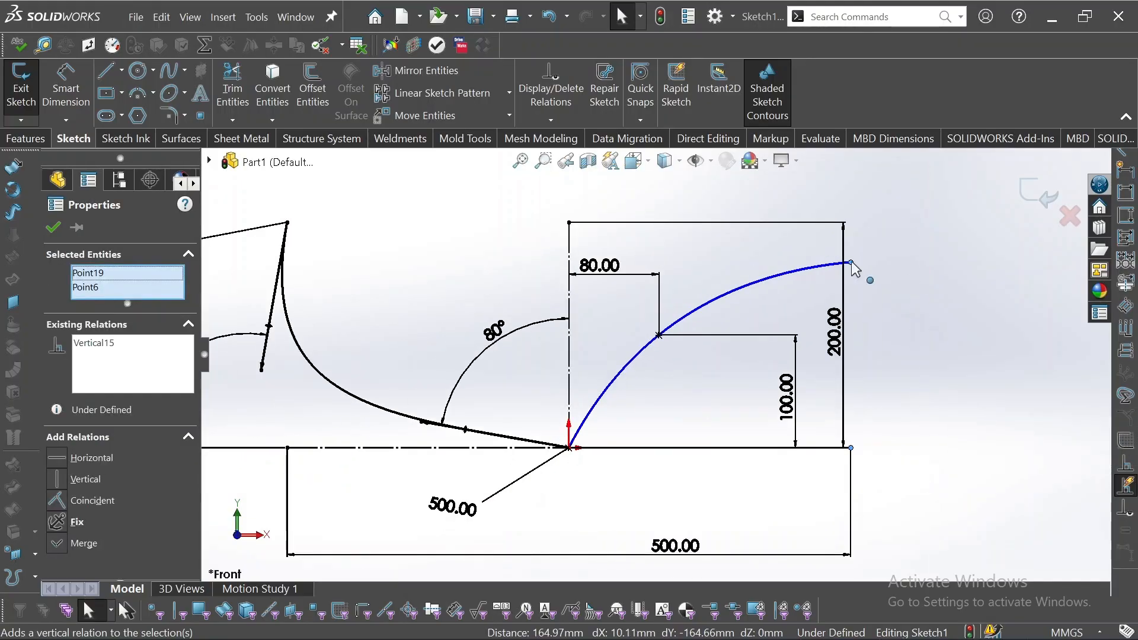
ctrl+click(569, 223)
click(608, 167)
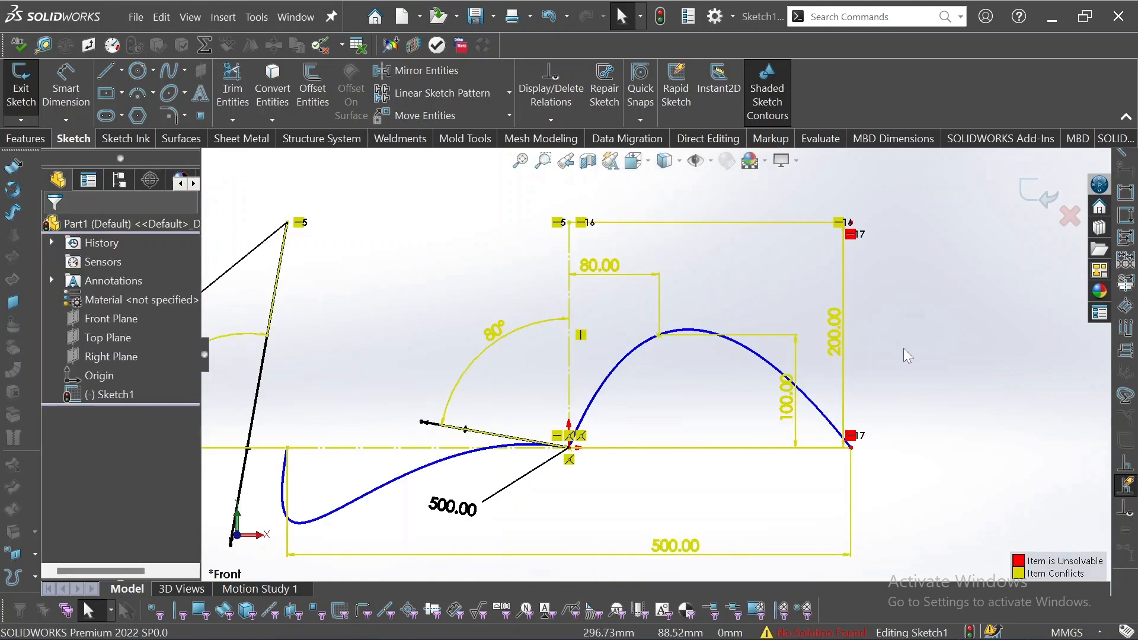
key(ctrl+z)
click(856, 275)
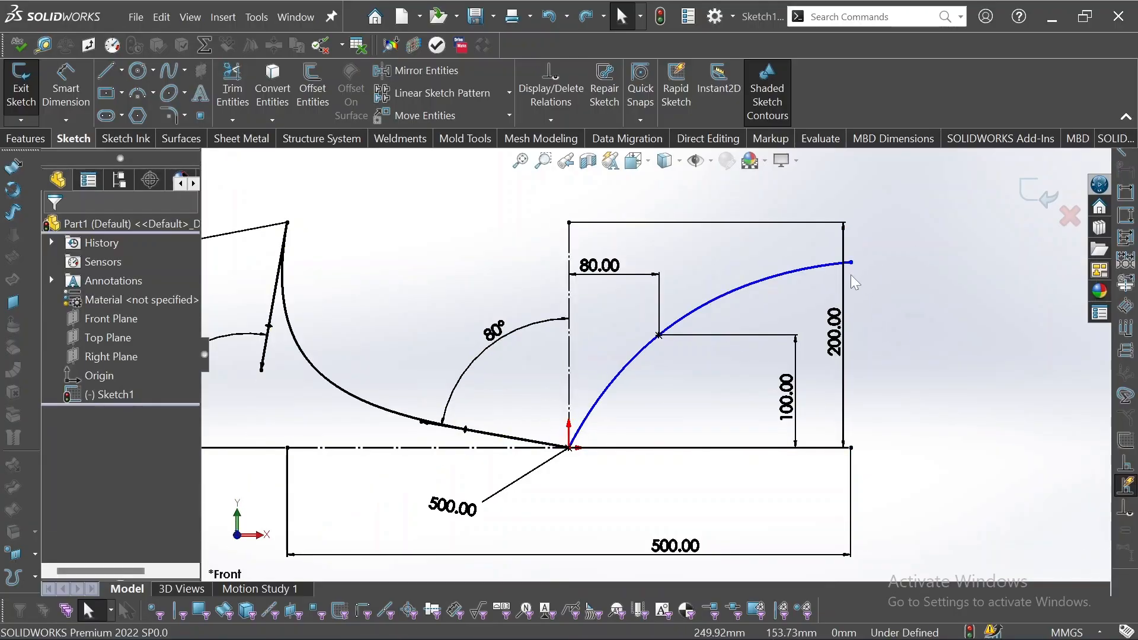
Align the new spline's free end horizontally with the upper endpoint of the vertical construction line.
click(852, 262)
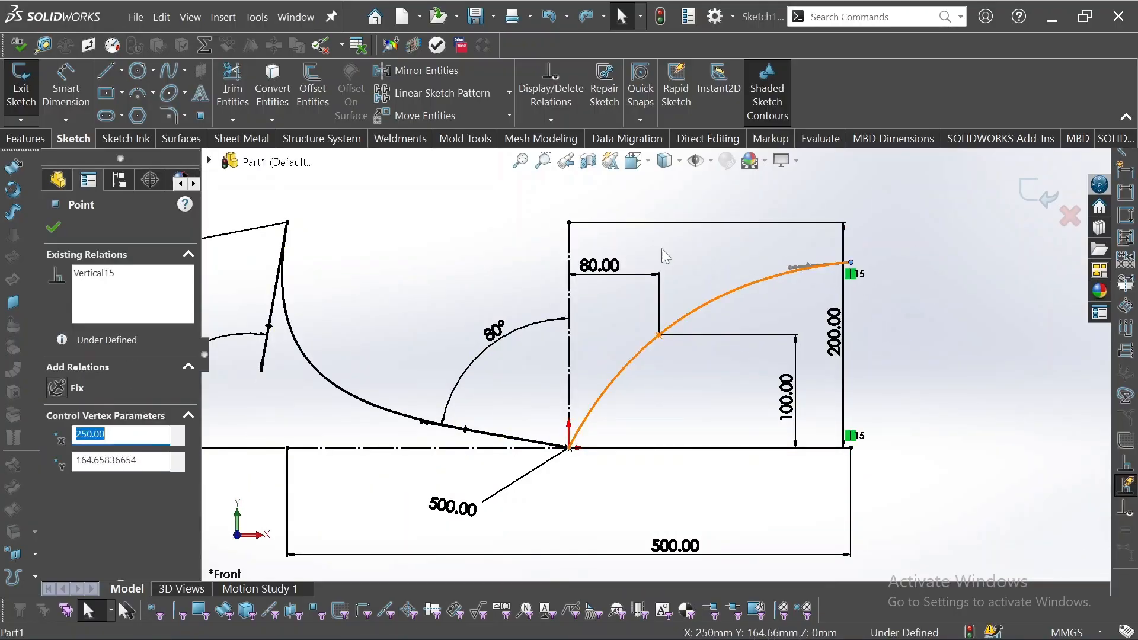
ctrl+click(570, 223)
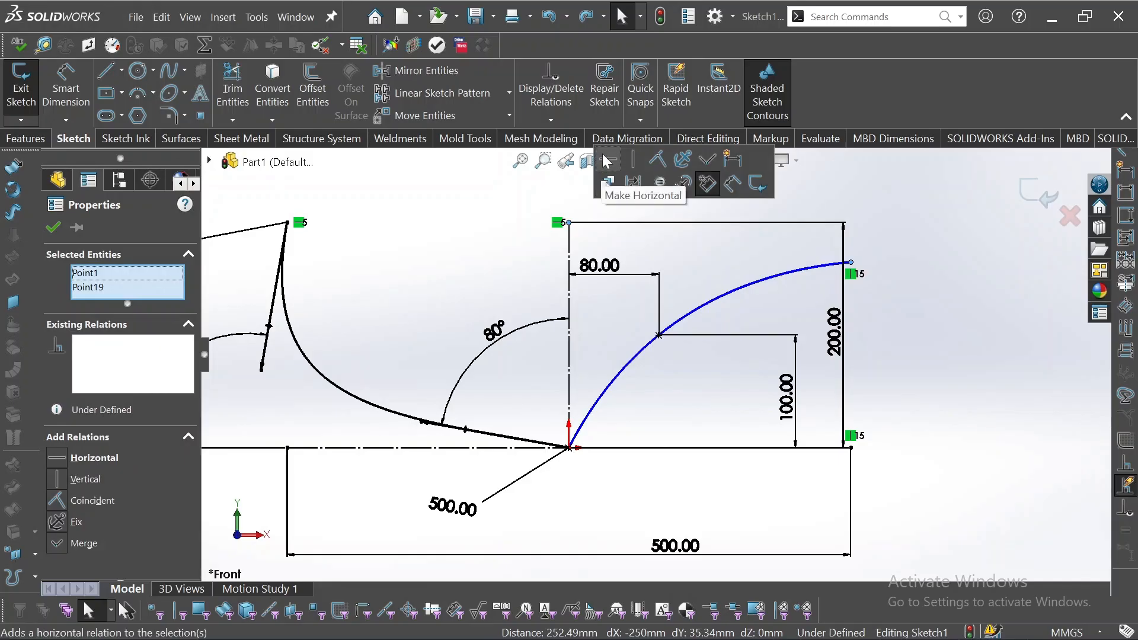
click(607, 161)
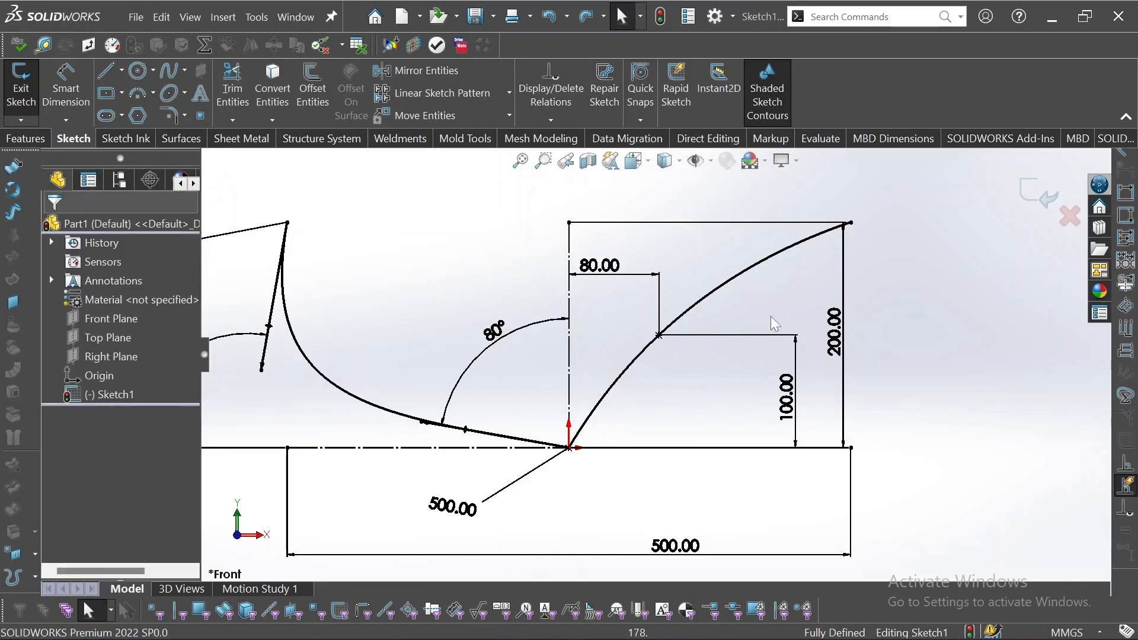
Reshape the right spline by turning its origin handle to a shallow upward slope and its middle-point handle toward the lower left.
click(623, 384)
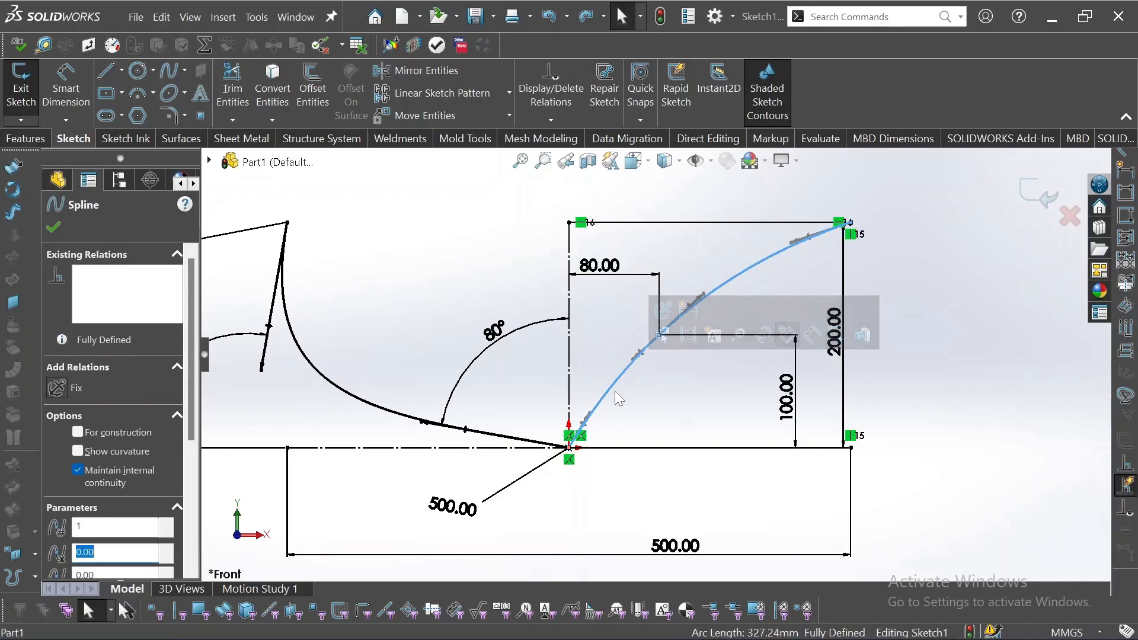
drag(590, 419, 665, 428)
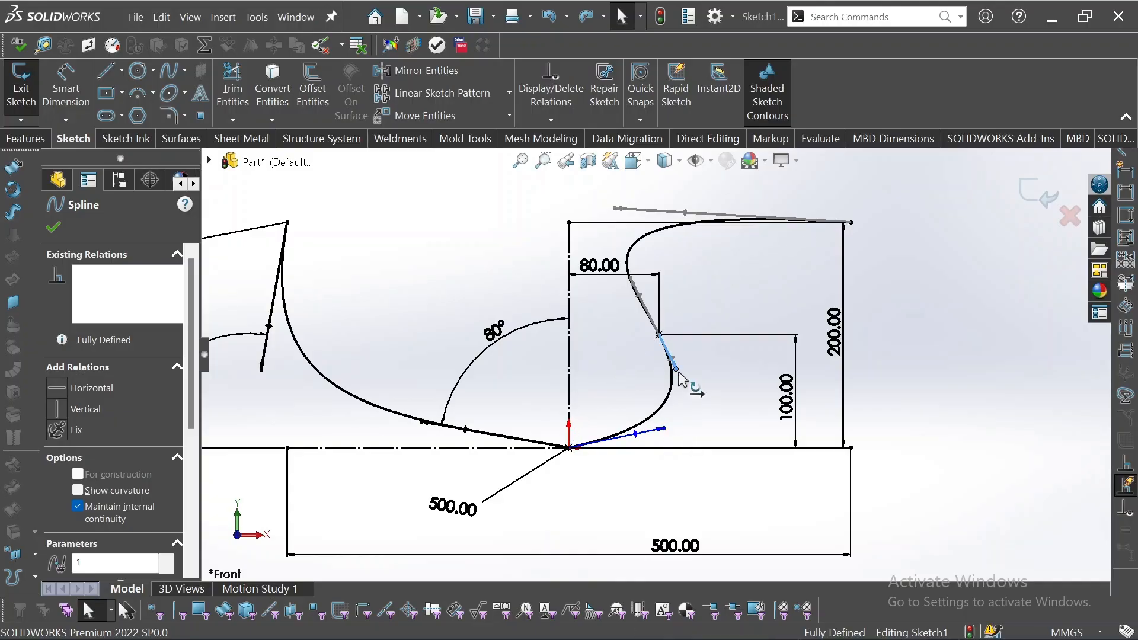
drag(681, 379, 629, 364)
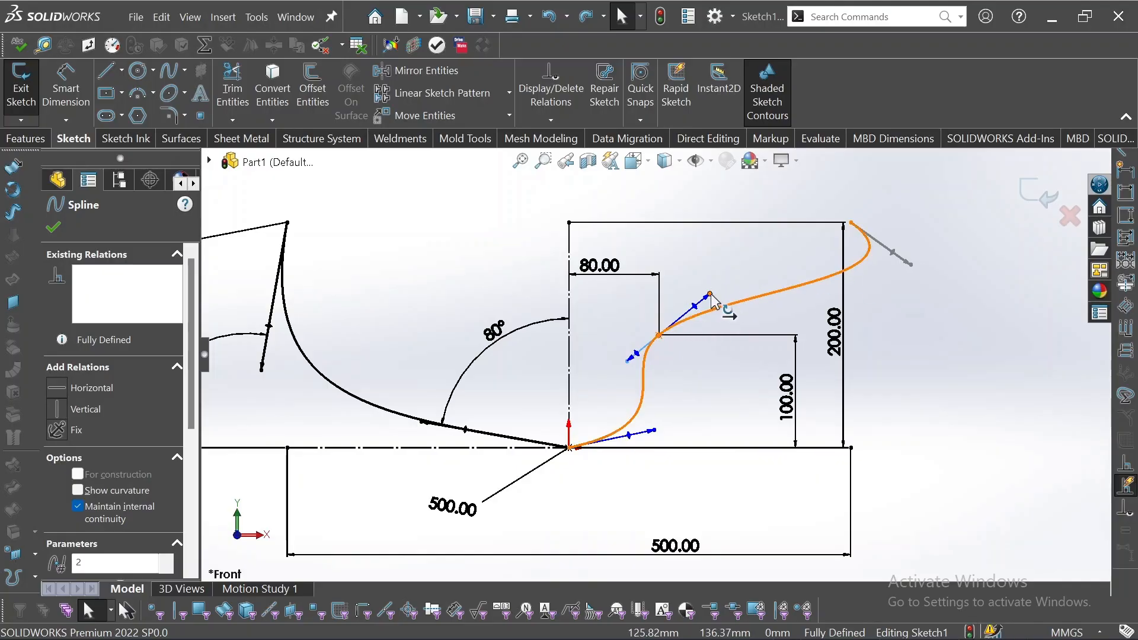
Turn the right spline's middle-point handle to a shallow upward slope so the curve sweeps smoothly to its upper end.
drag(706, 285, 653, 258)
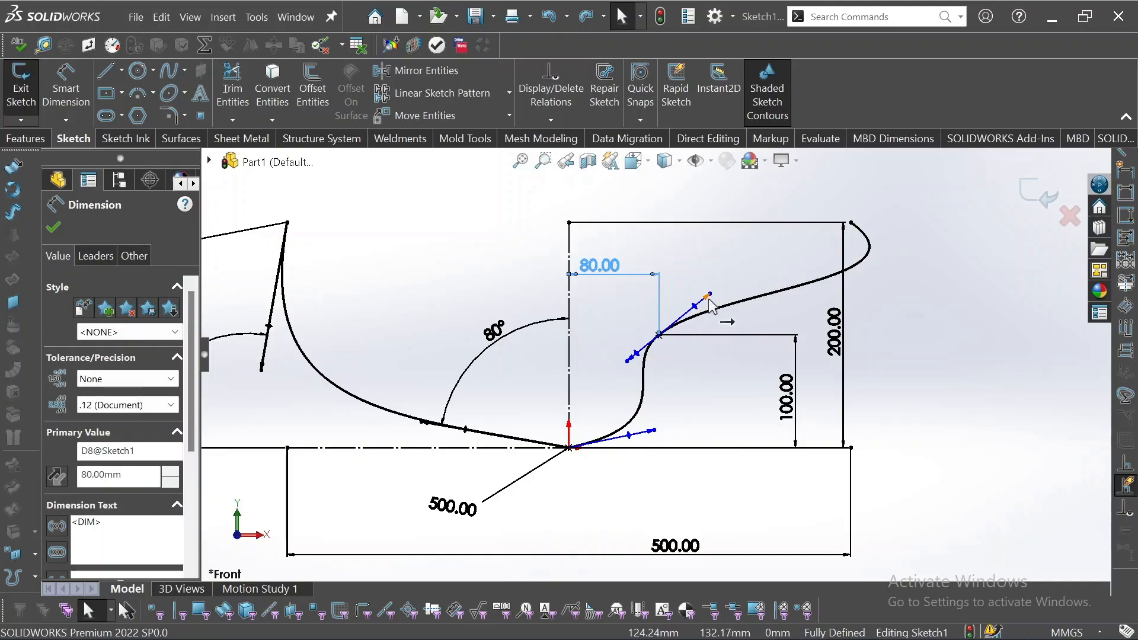
mouse_move(708, 298)
mouse_down()
mouse_move(718, 292)
mouse_move(713, 301)
mouse_up()
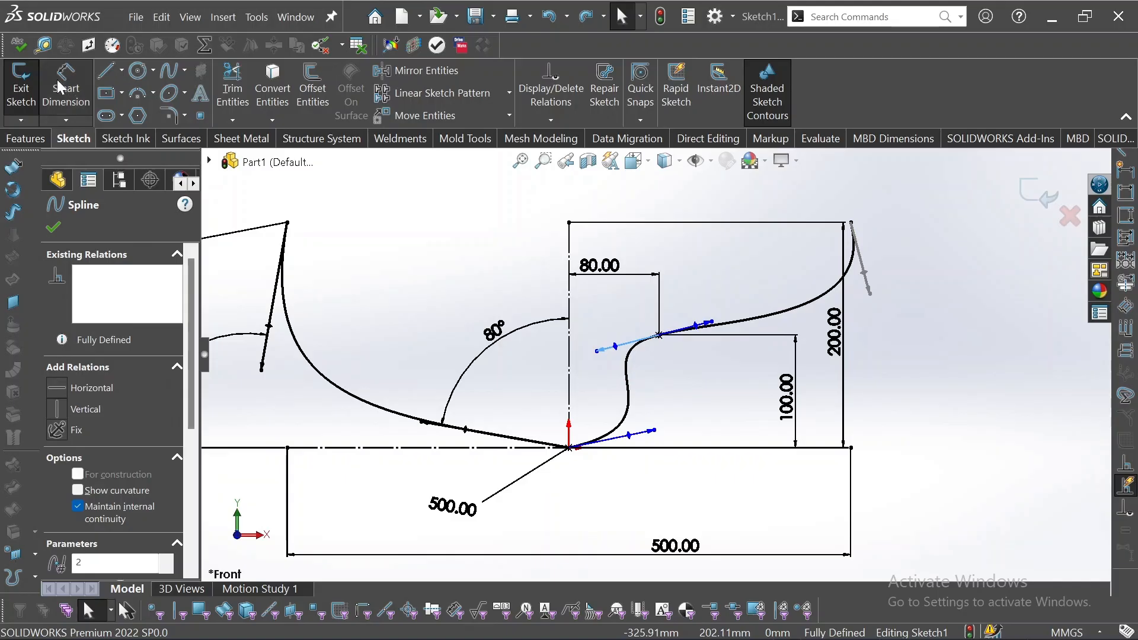
Add a 75° angle dimension between the right spline's middle-point handle and the vertical construction line.
click(61, 86)
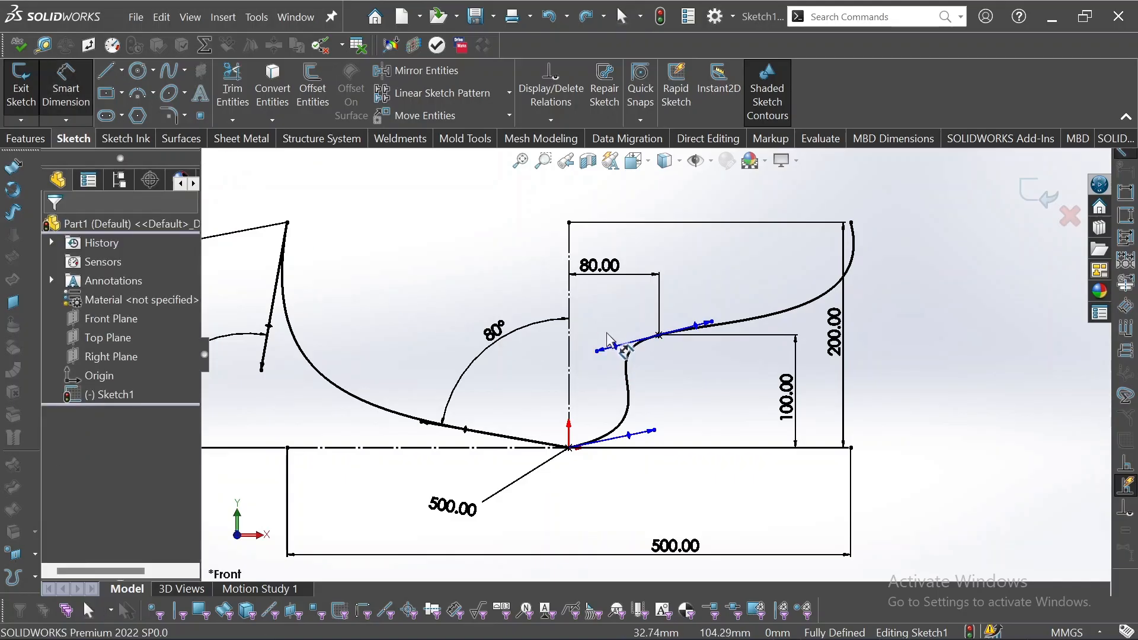
click(615, 348)
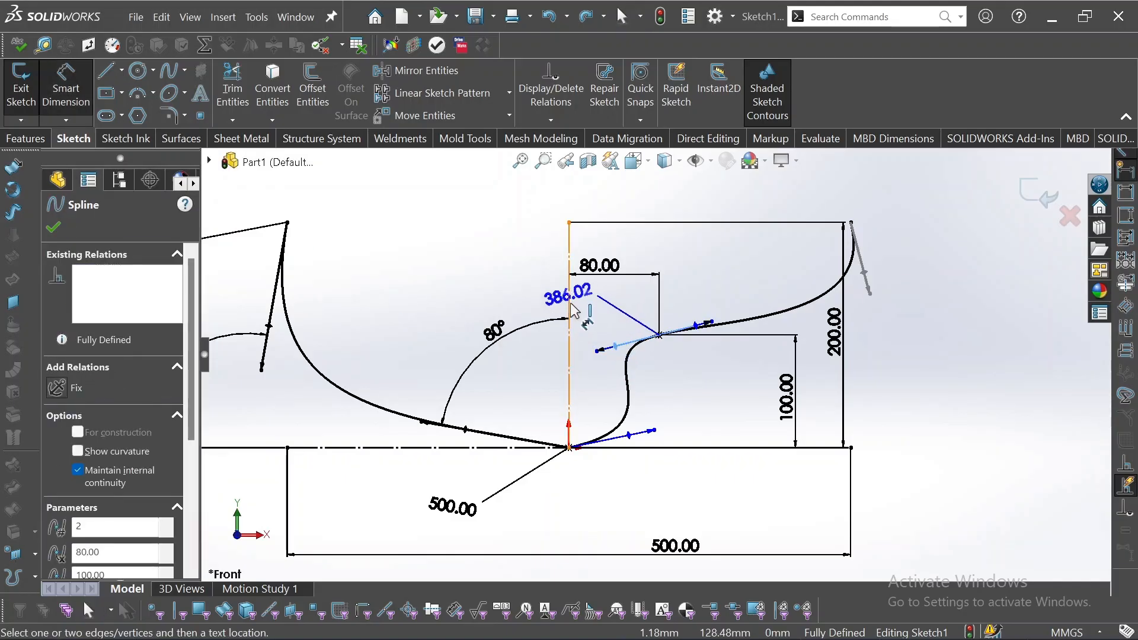
click(570, 309)
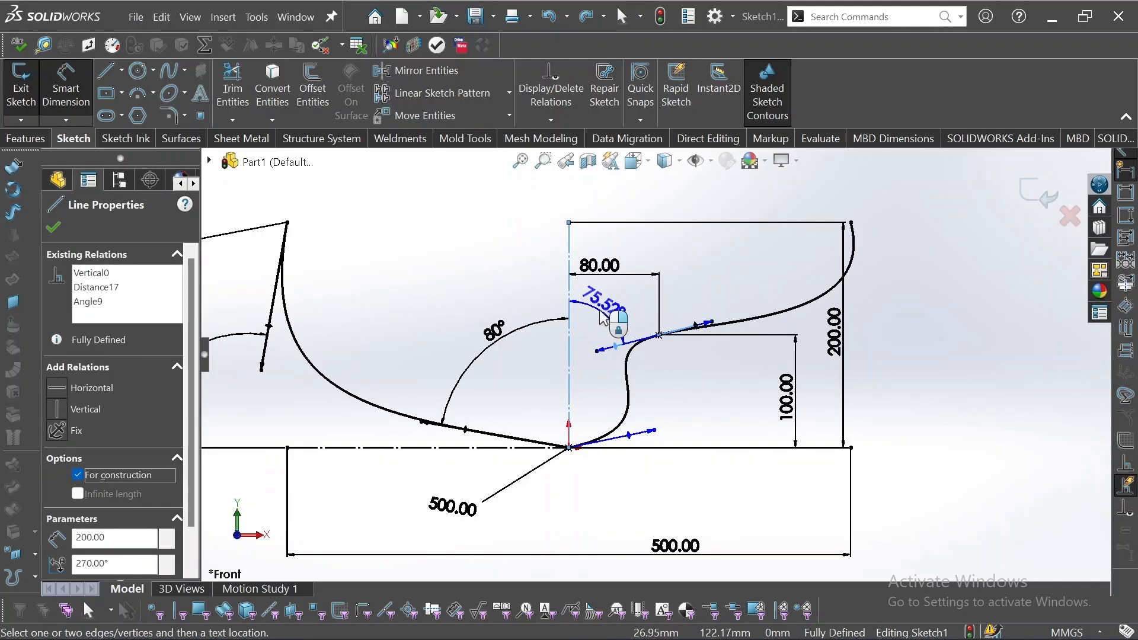
click(604, 317)
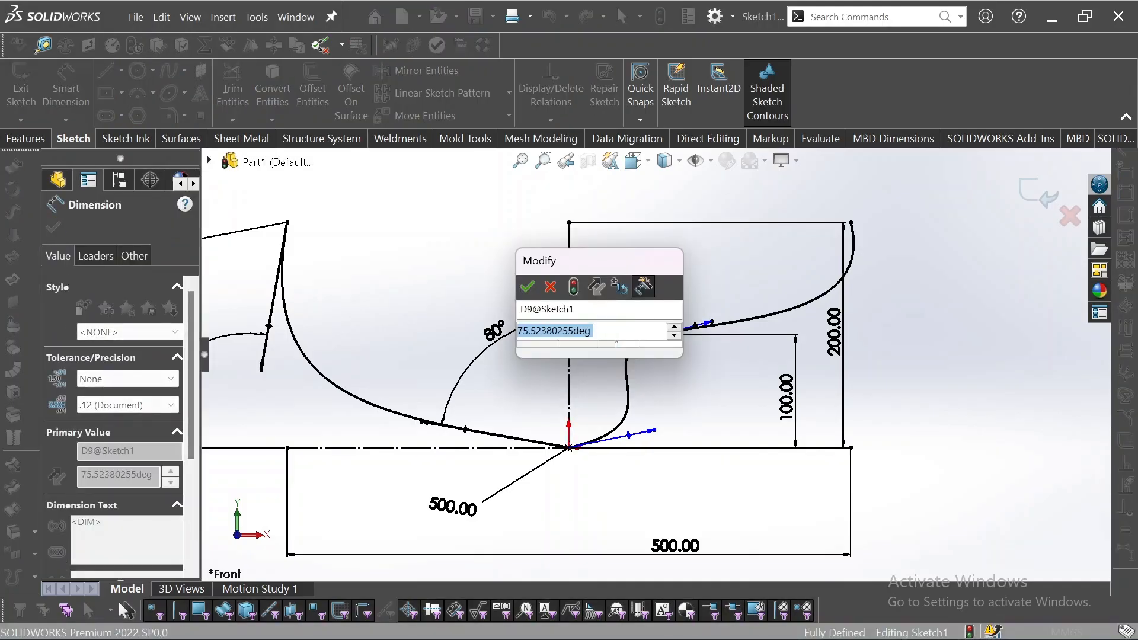
text(75)
key(Return)
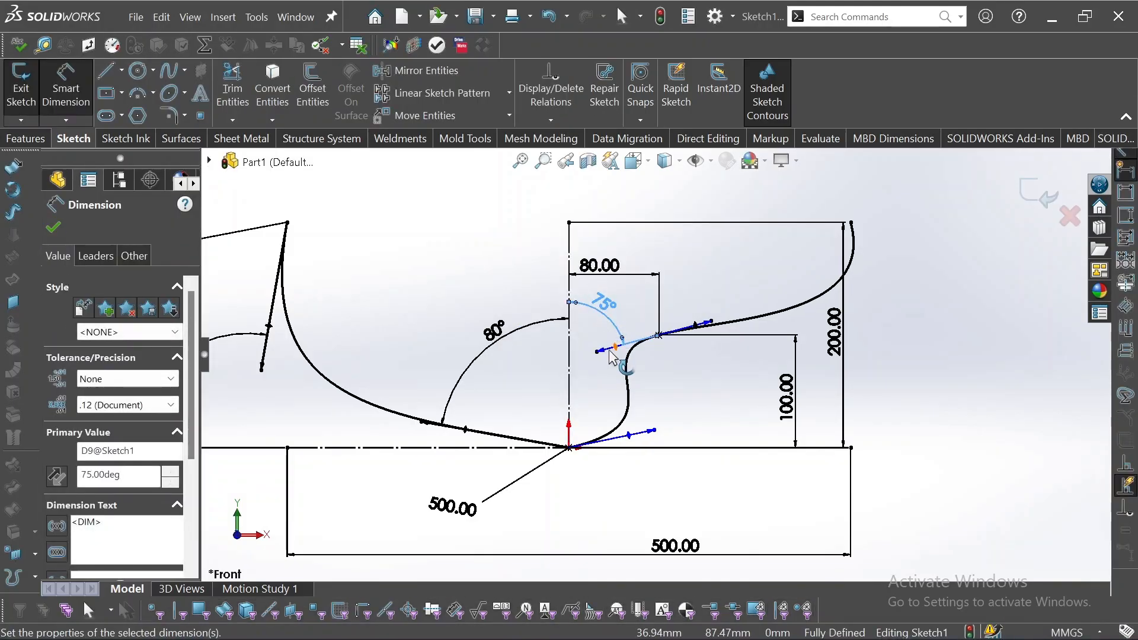
Dimension the tangent magnitude of the lower-left arm of the right spline's middle-point handle as 400 mm.
click(603, 351)
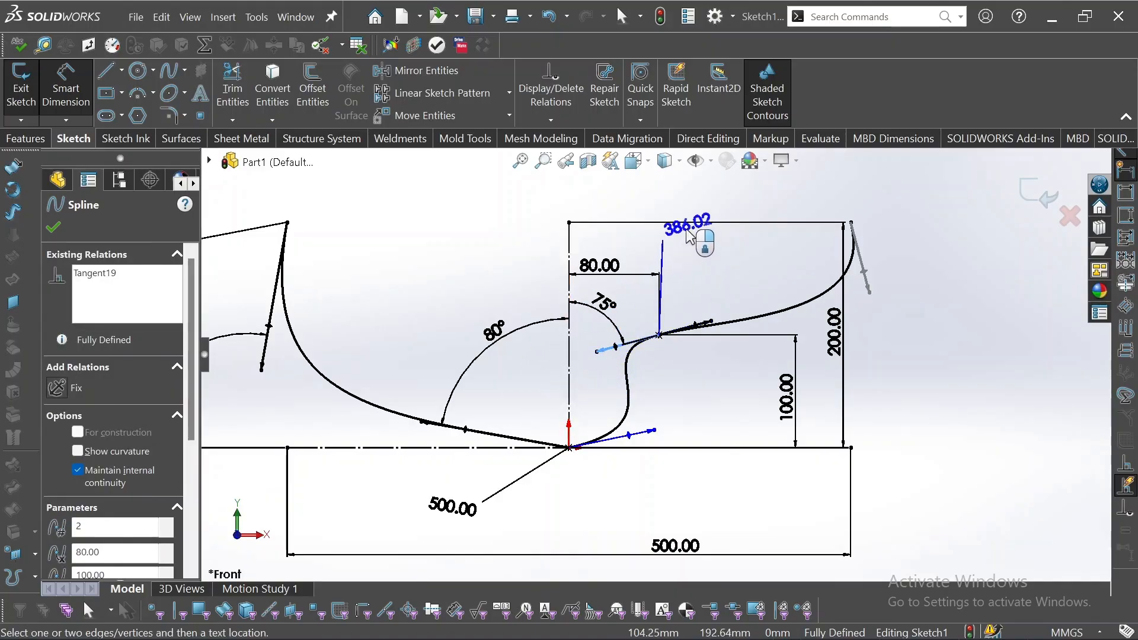
click(679, 222)
text(400)
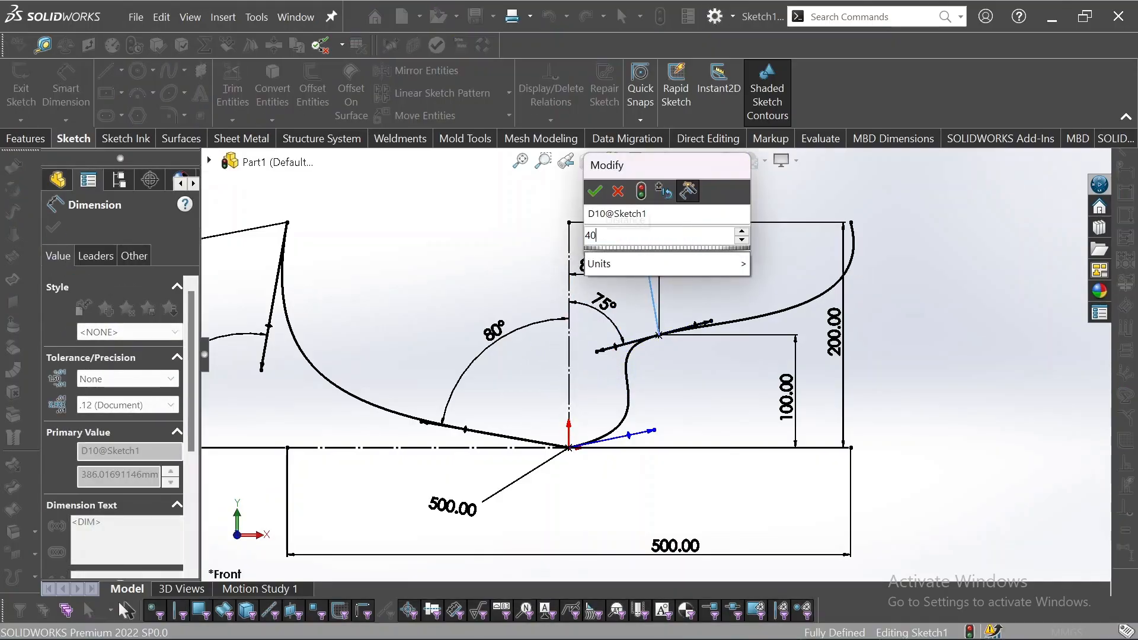
key(Return)
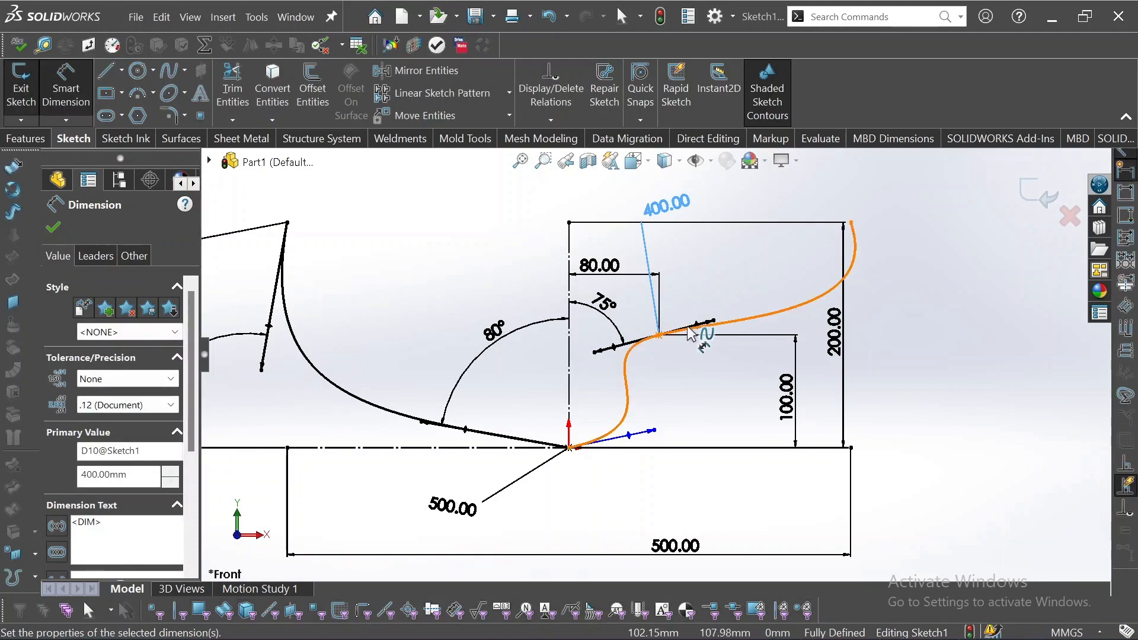
Dimension the angle between the vertical construction line and the lower-left arm of the middle-point handle as 75°.
click(683, 326)
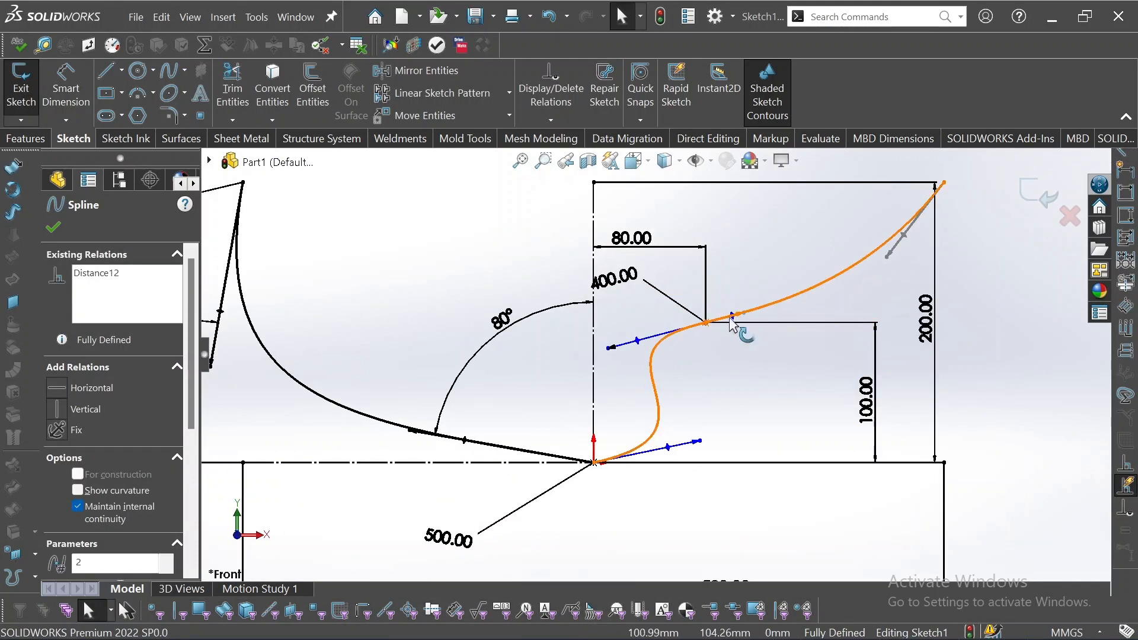
click(471, 176)
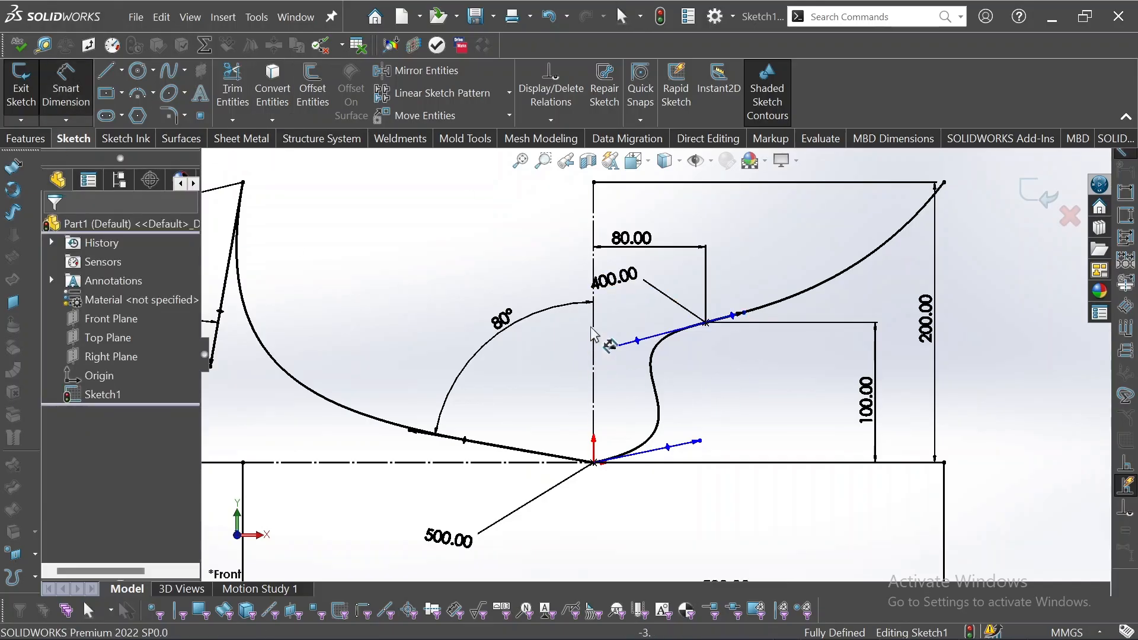
click(612, 351)
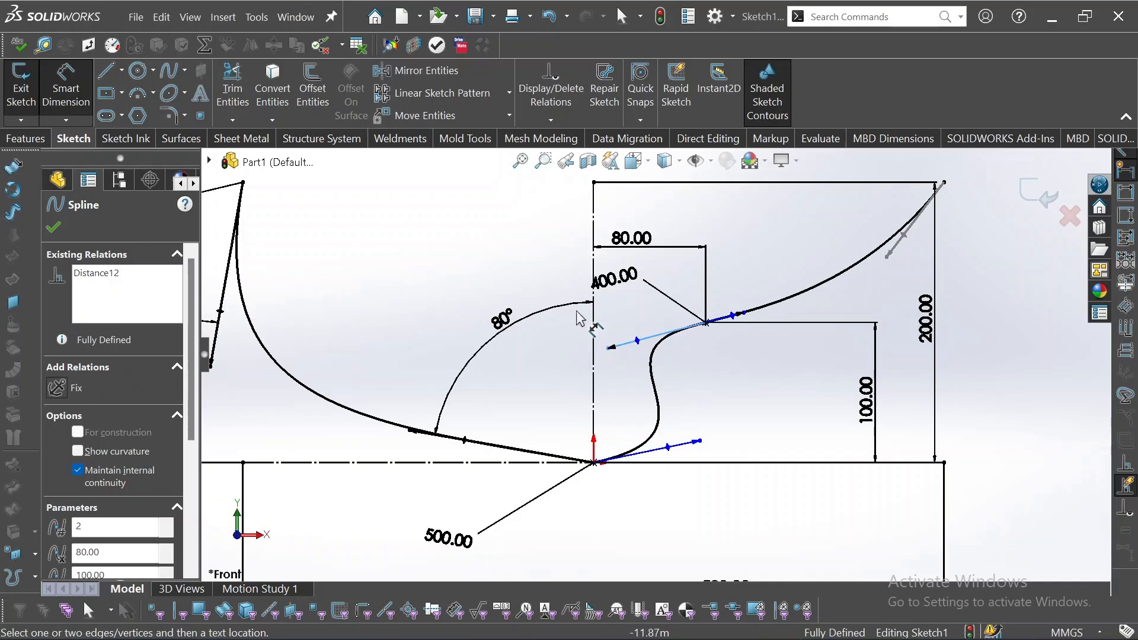
click(593, 335)
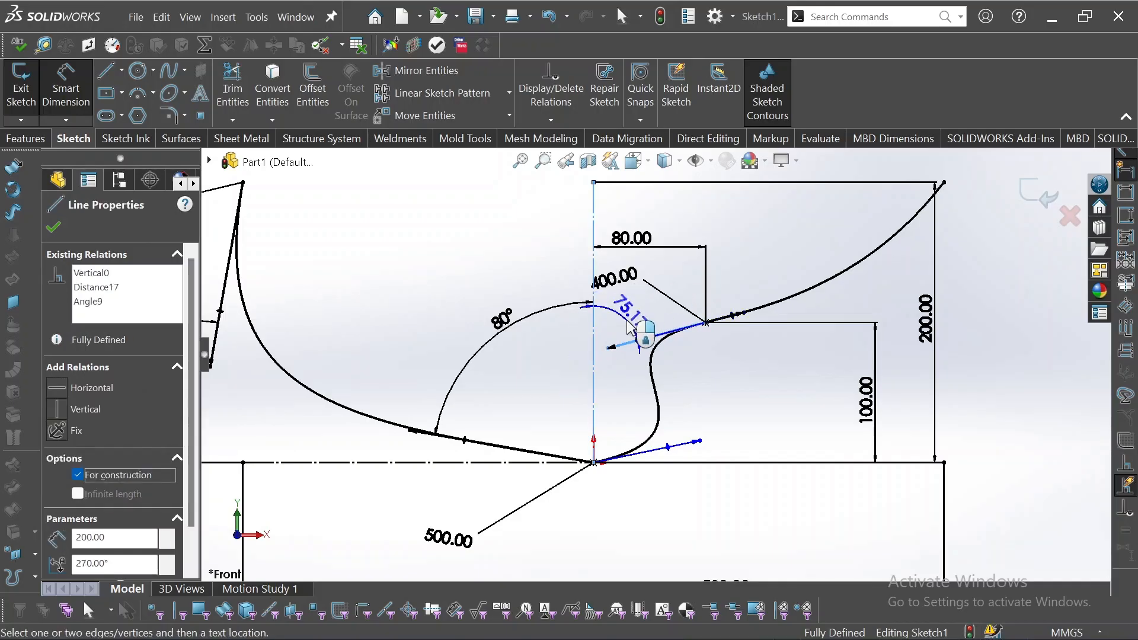
click(630, 325)
key(Return)
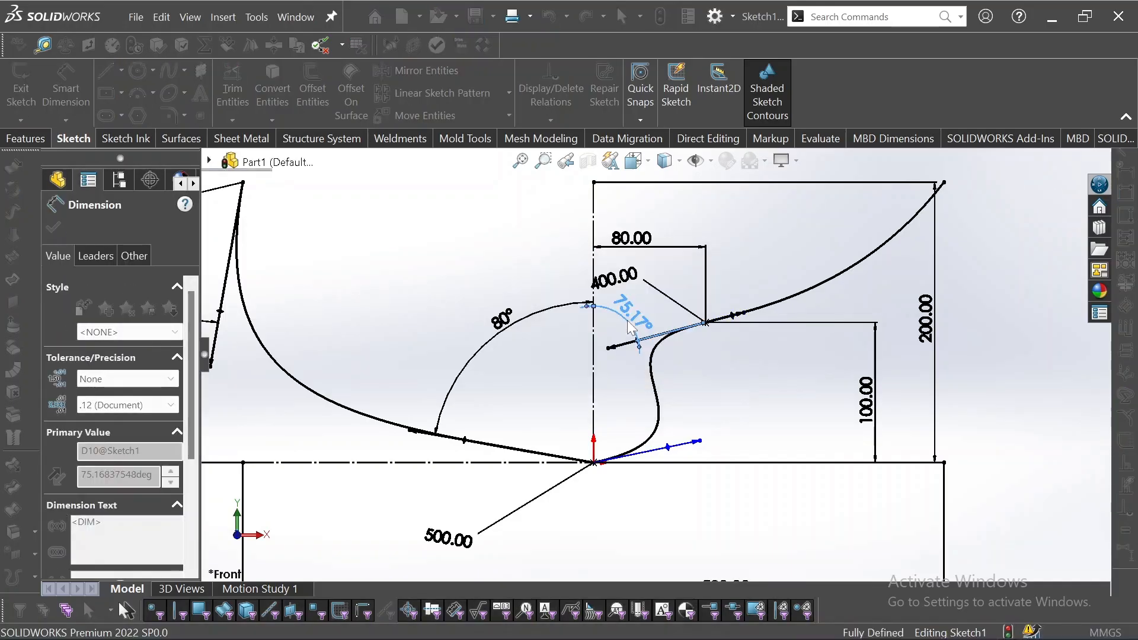
Dimension the angle between the right spline's origin handle and the horizontal construction line as 10°.
click(952, 255)
click(682, 461)
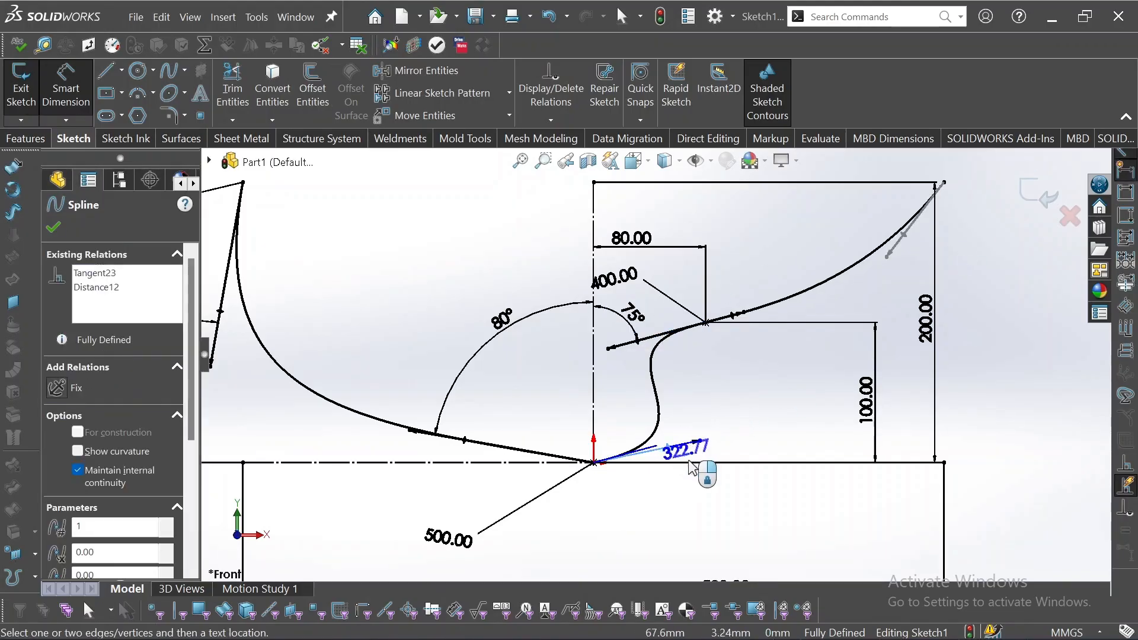
click(718, 463)
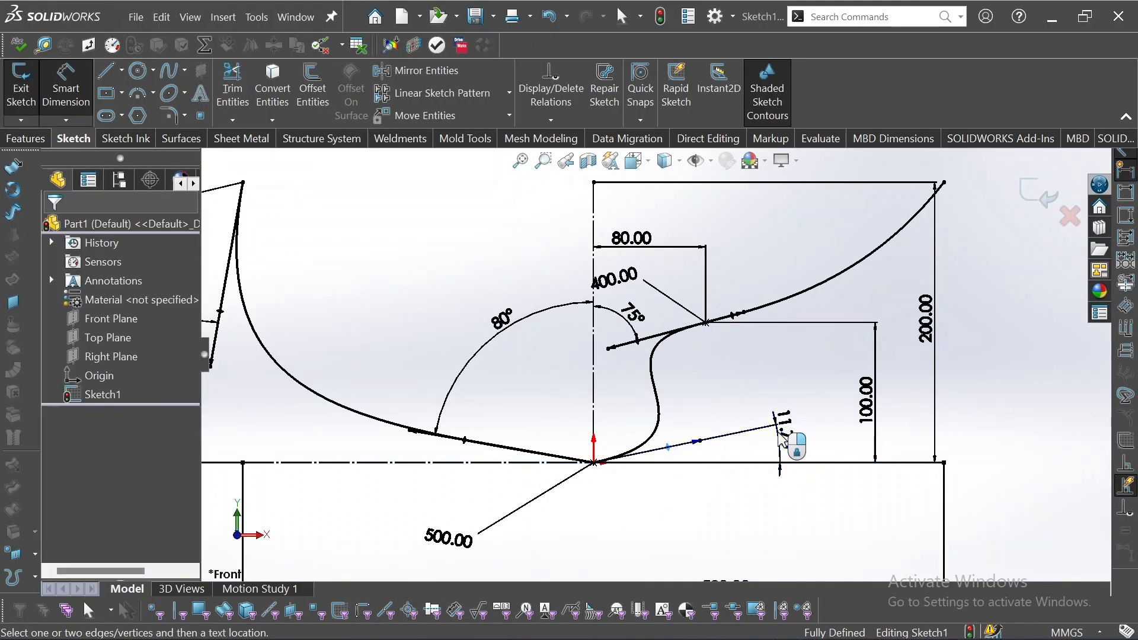
click(782, 439)
text(10)
key(Return)
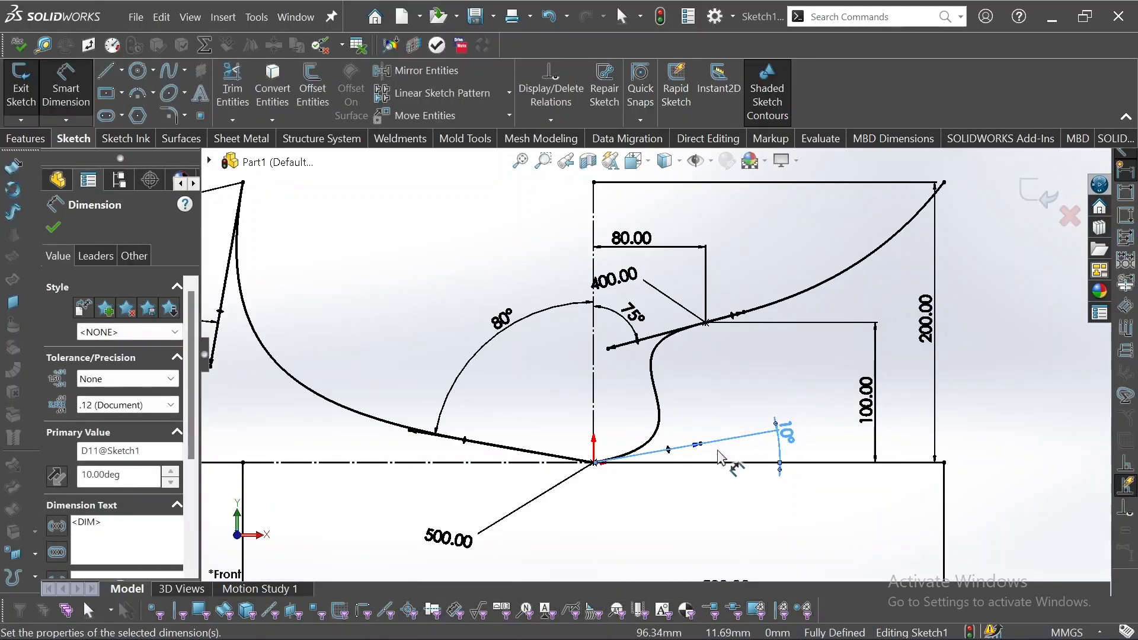
Dimension the tangent magnitude of the right spline's origin handle as 300 mm and finish dimensioning.
click(670, 451)
click(716, 407)
text(3)
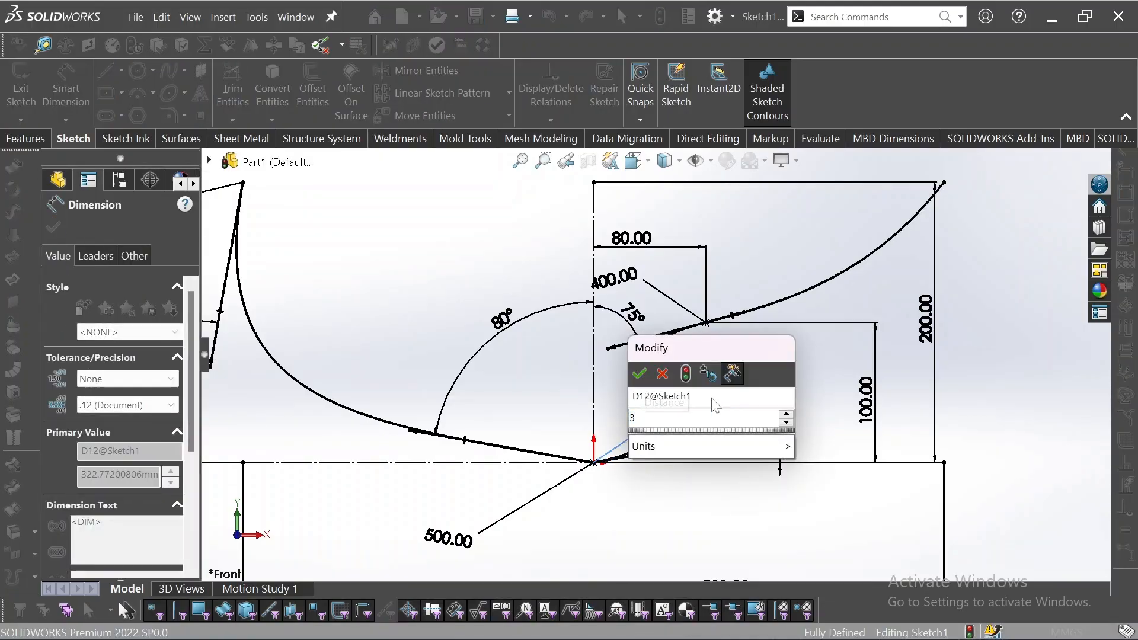
text(00)
key(Return)
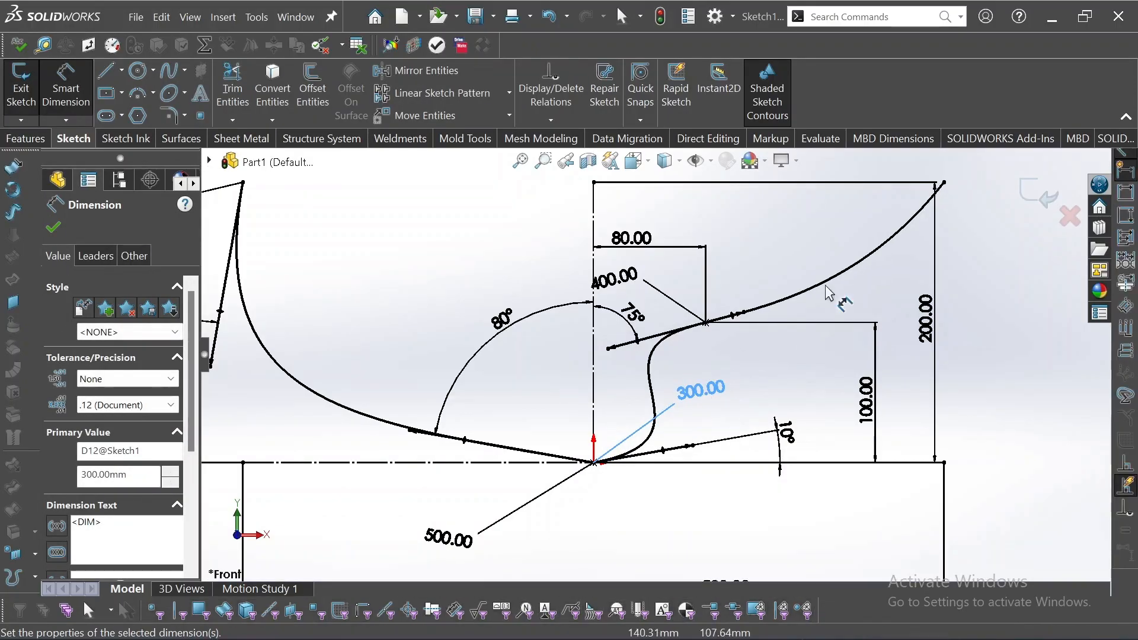
click(909, 224)
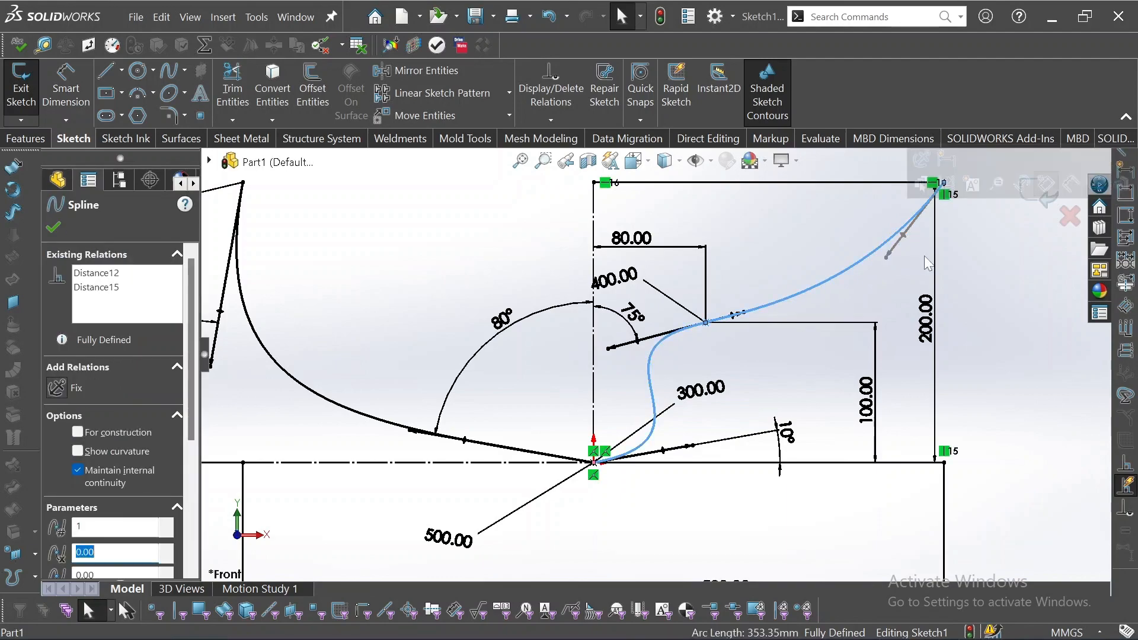
click(973, 259)
Extrude the spline sketch 40 mm blind from the sketch plane as a one-direction thin feature 10 mm thick.
scroll(969, 250, up, 4)
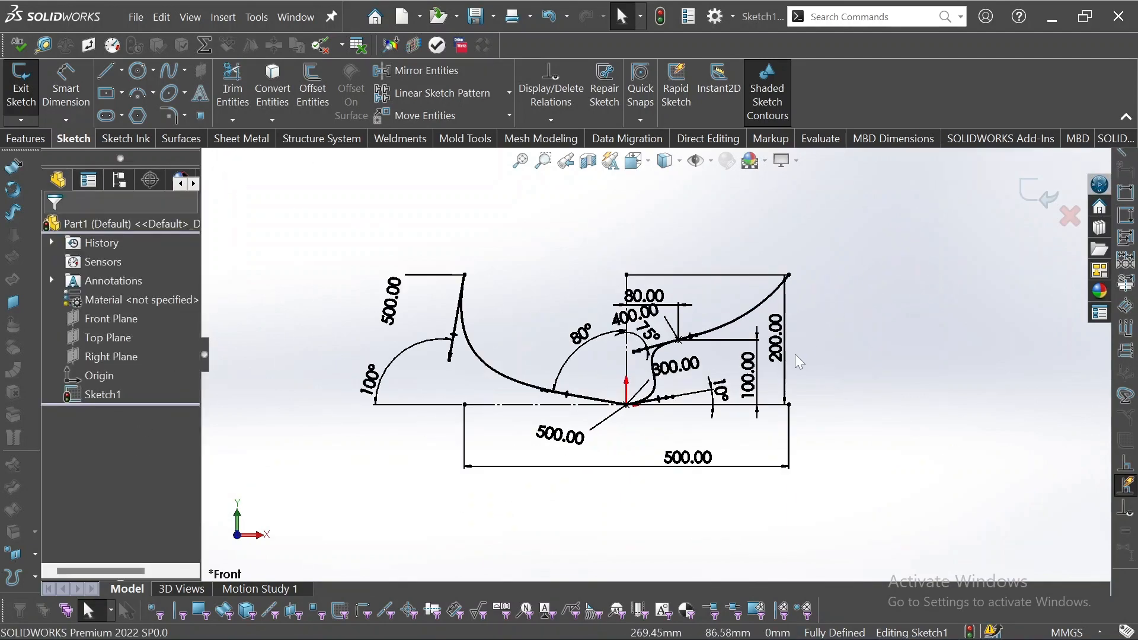
scroll(720, 311, down, 3)
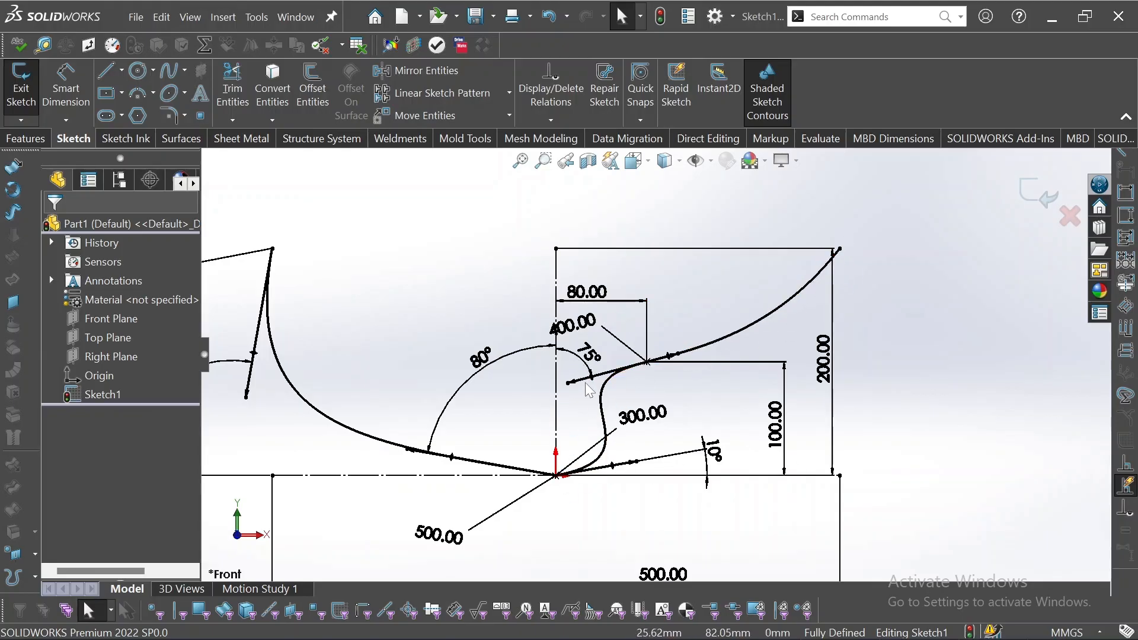
key(f)
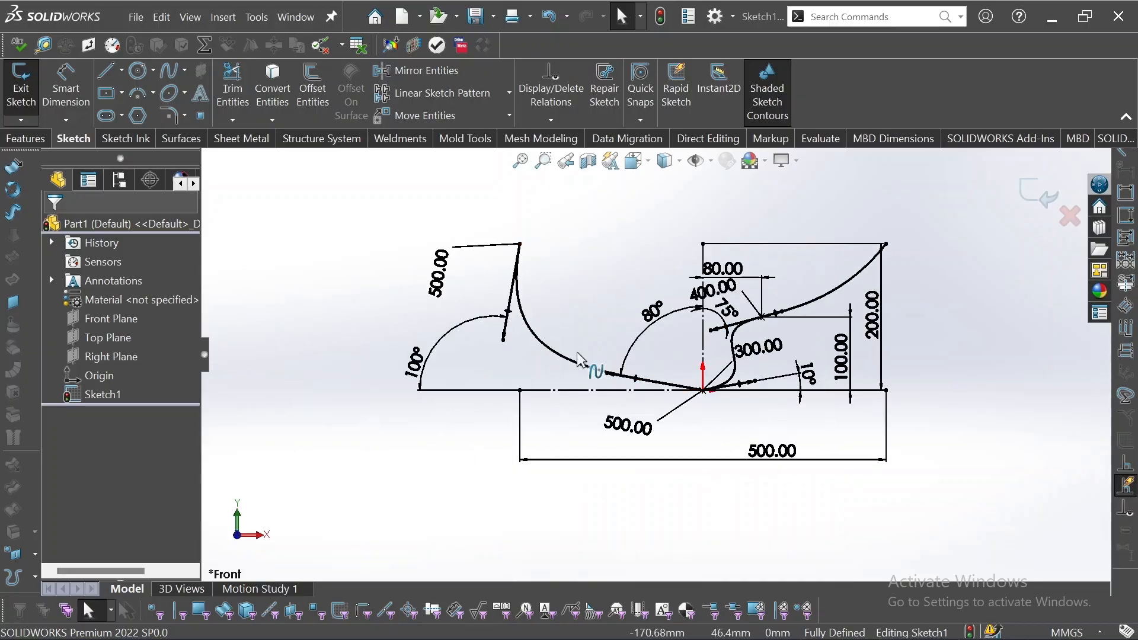
click(25, 139)
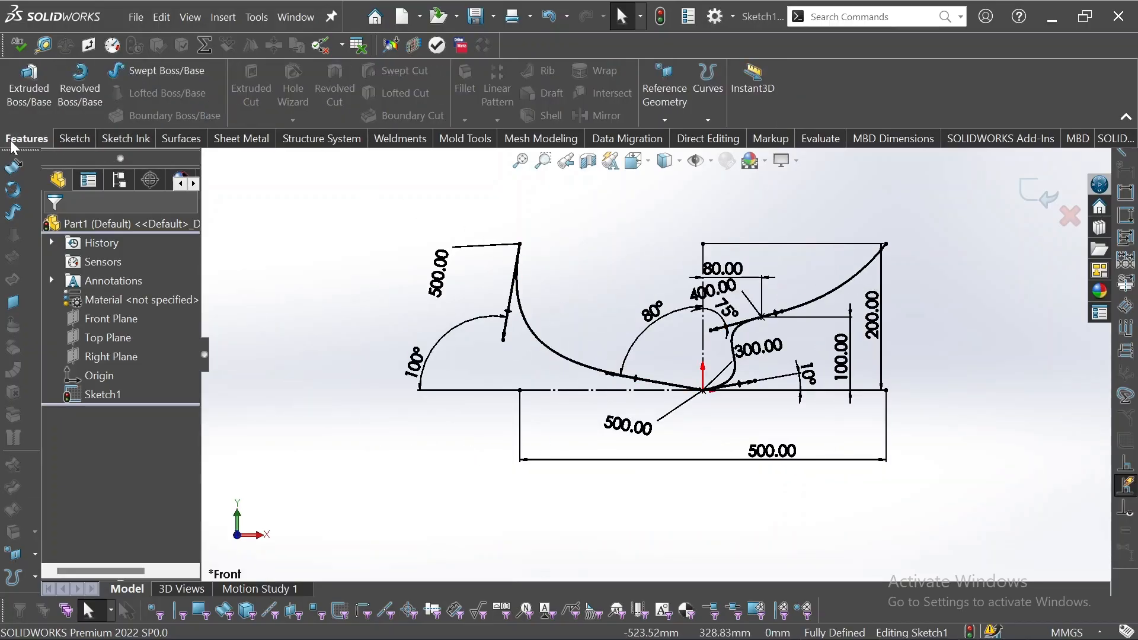
click(27, 89)
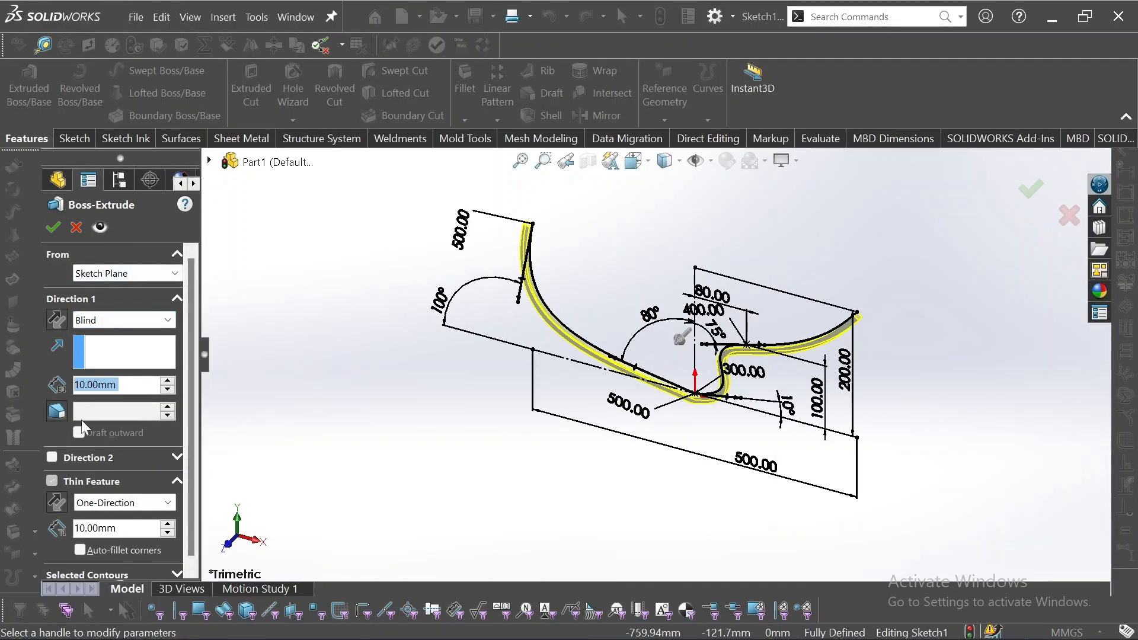
text(40)
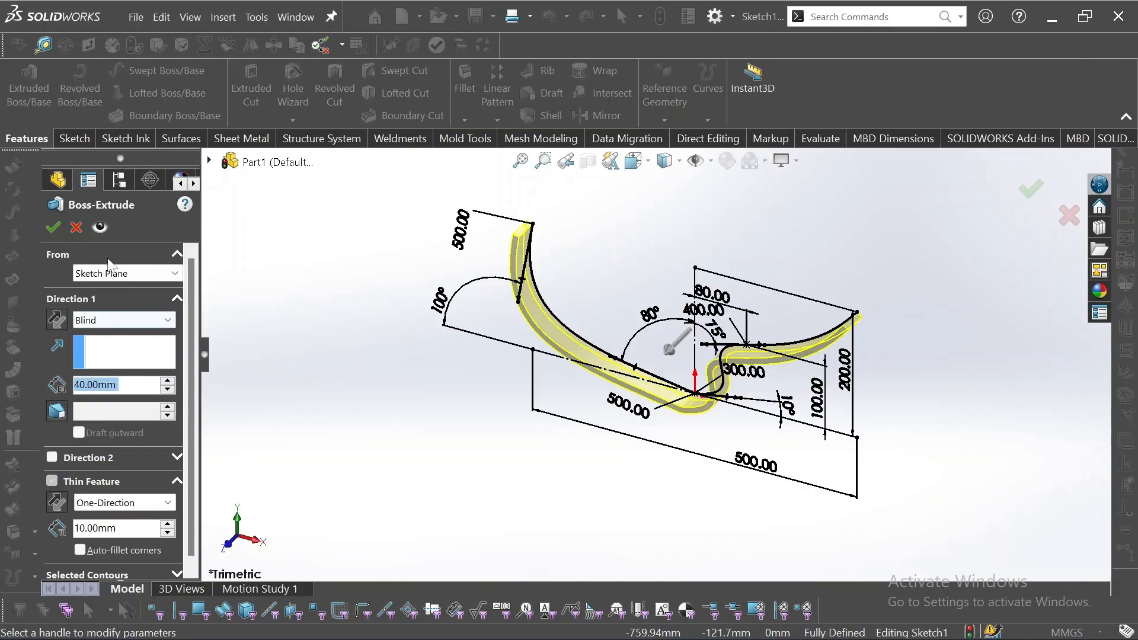
click(53, 225)
middle_drag(554, 496, 648, 291)
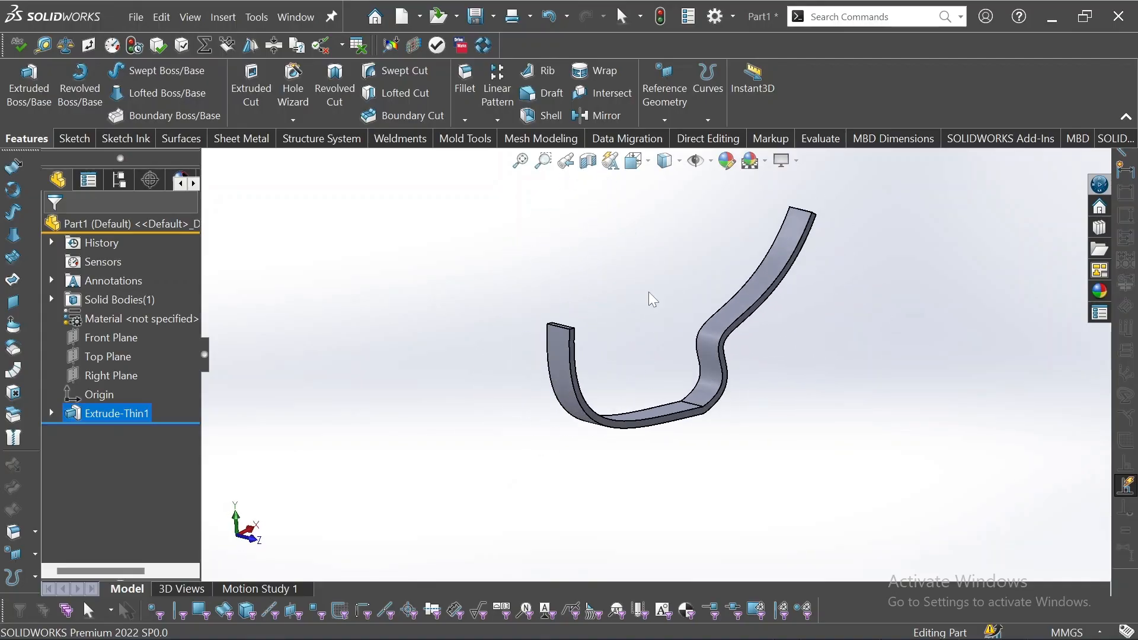